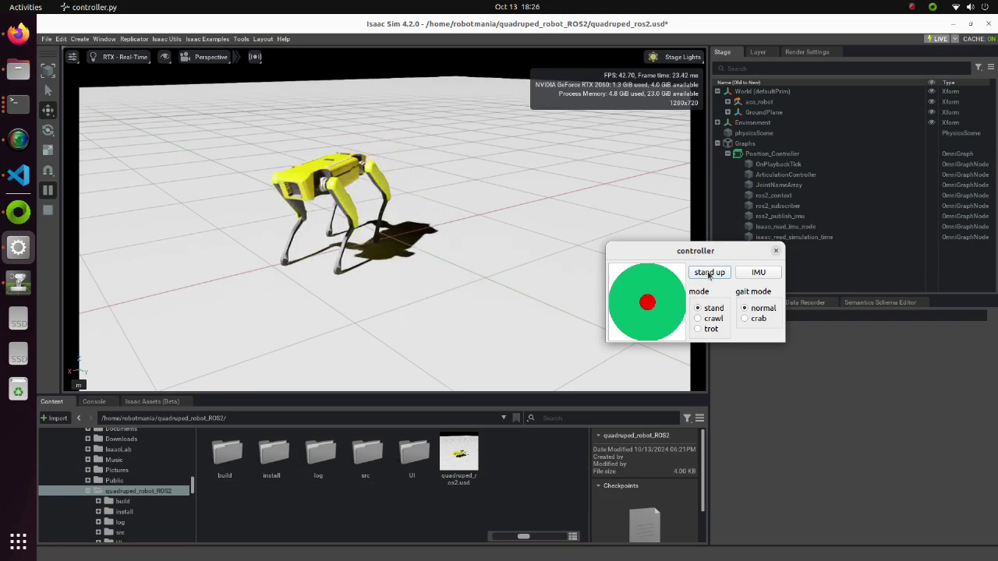
- Switch the quadruped to crawl gait and push the joystick forward so it walks
{"action": "left_click", "coordinate": [697, 318]}
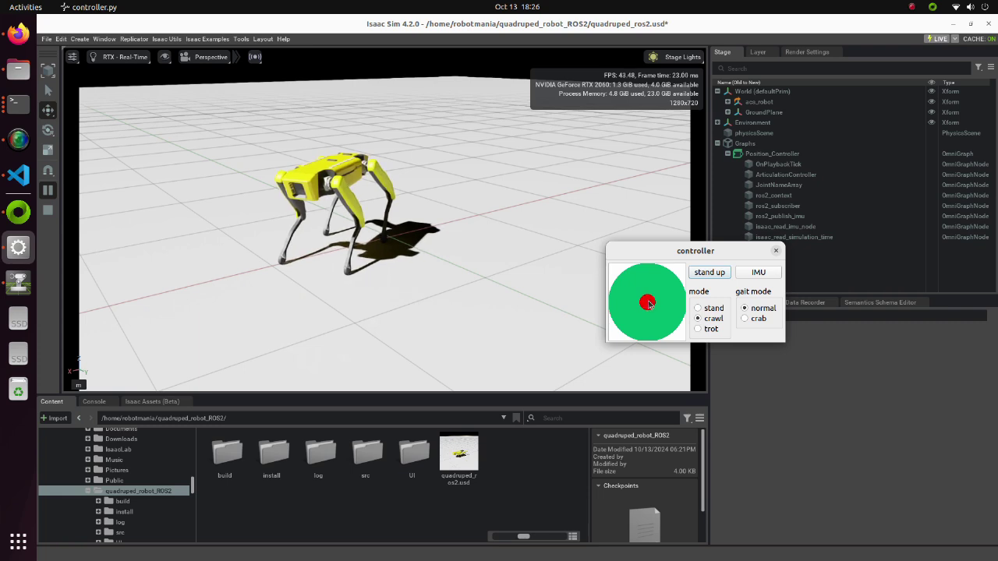
{"action": "left_click_drag", "start_coordinate": [649, 304], "coordinate": [646, 294]}
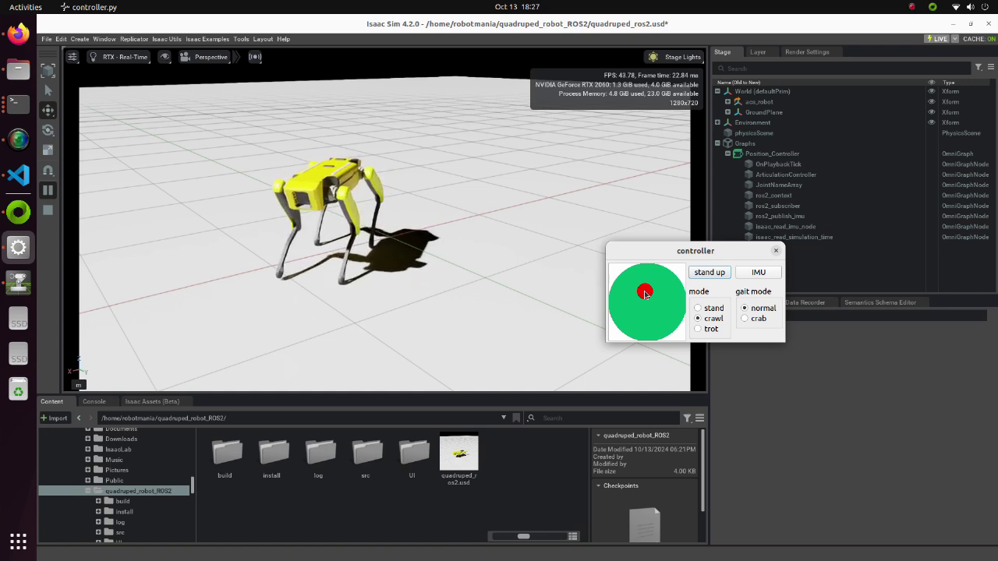
{"action": "left_click_drag", "start_coordinate": [646, 293], "coordinate": [646, 289]}
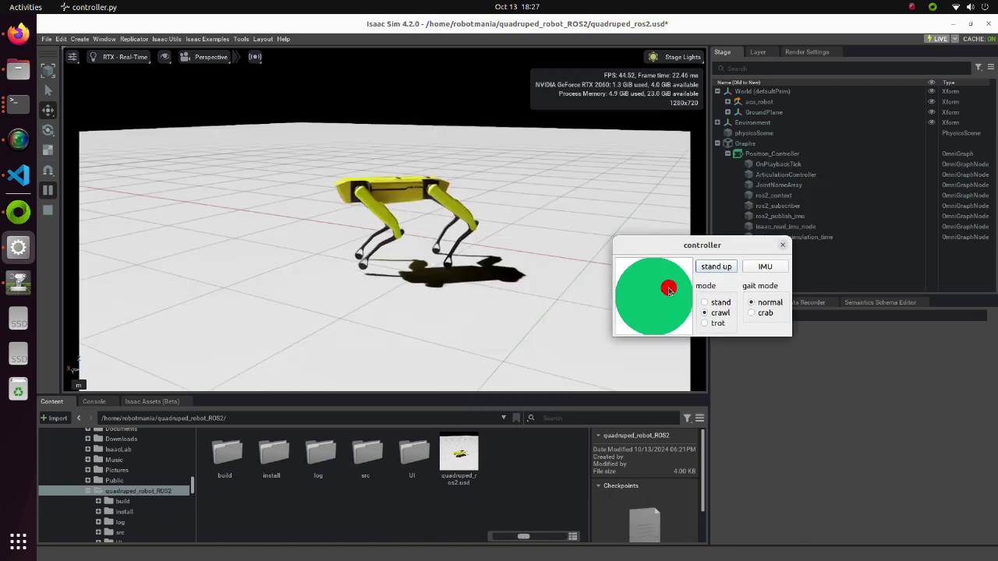
{"action": "left_click_drag", "start_coordinate": [668, 290], "coordinate": [671, 294]}
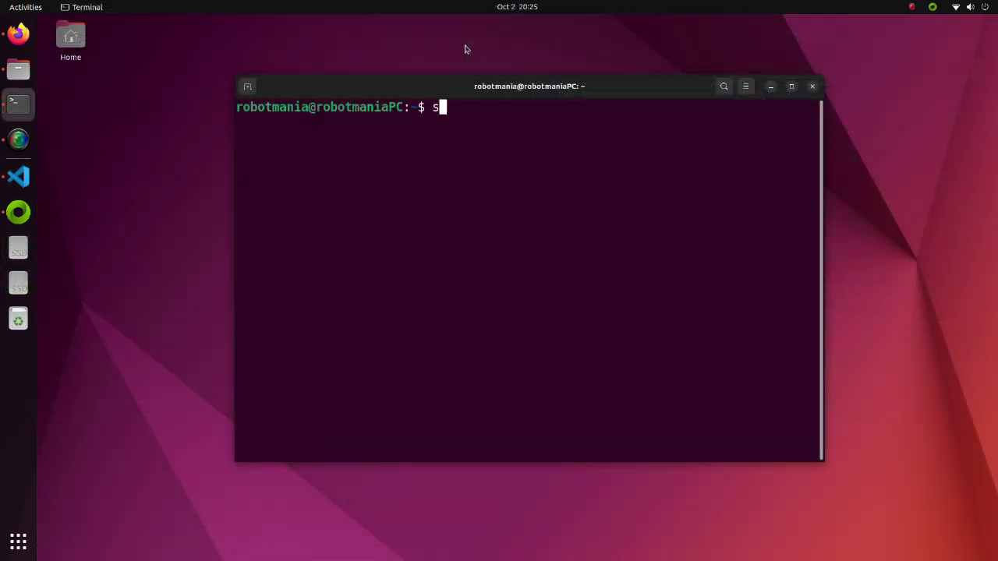
- Install ros-humble-xacro with sudo apt install, then close the terminal
{"action": "type", "text": "udo apt install ros-hum"}
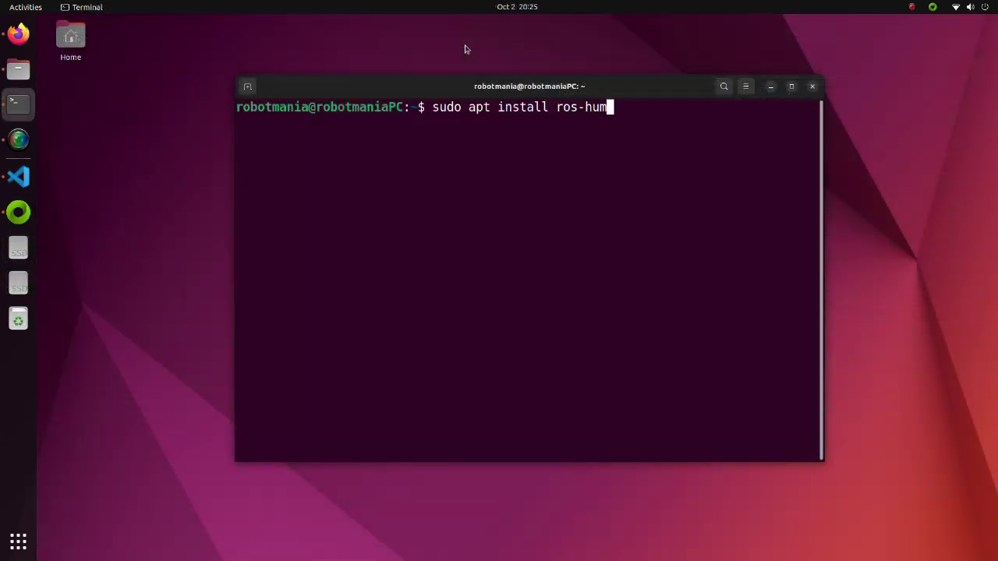
{"action": "type", "text": "ble-xacro"}
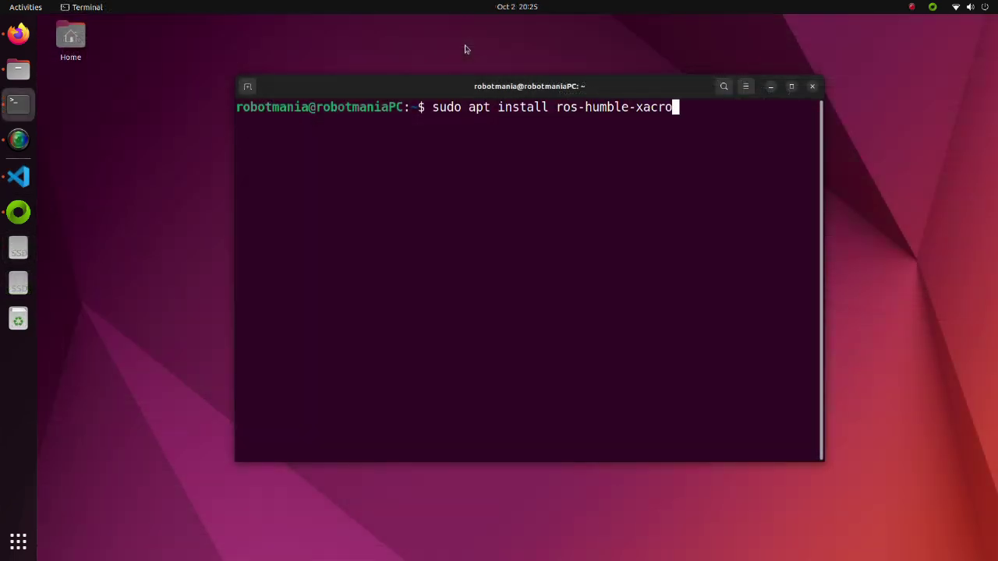
{"action": "key", "text": "Return"}
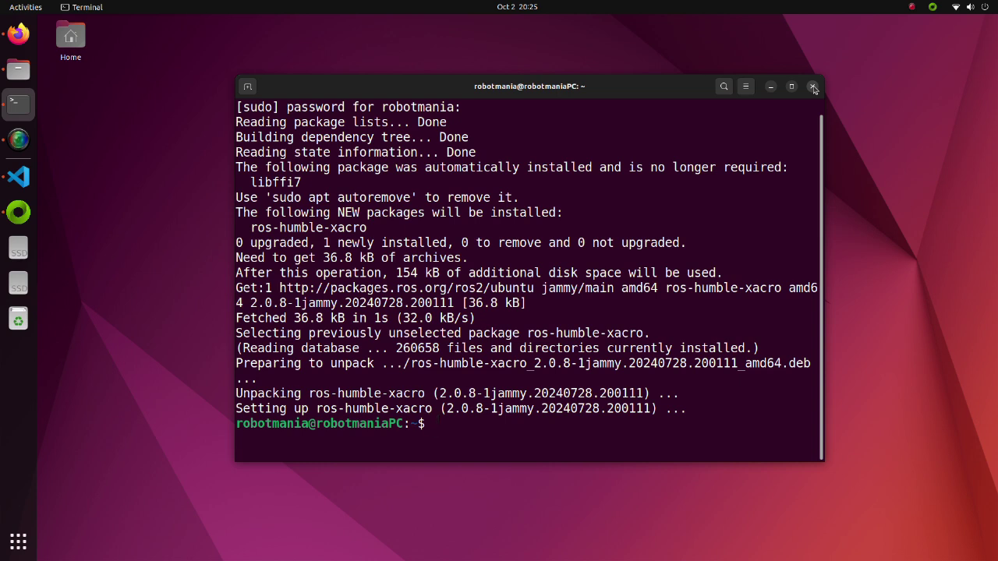
{"action": "left_click", "coordinate": [813, 86]}
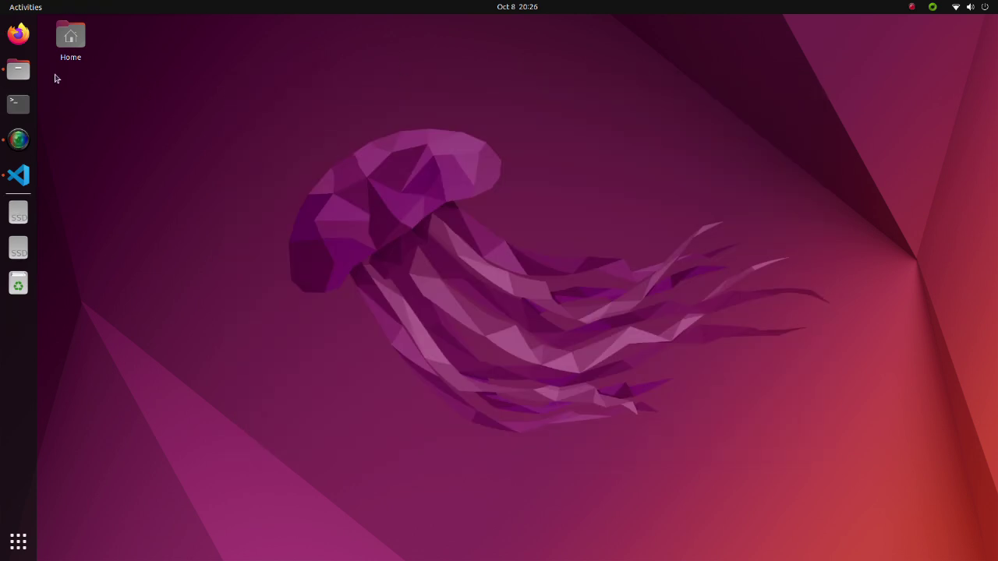
- Run colcon build in a terminal opened in the quadruped_robot_ROS2 folder
{"action": "left_click", "coordinate": [18, 69]}
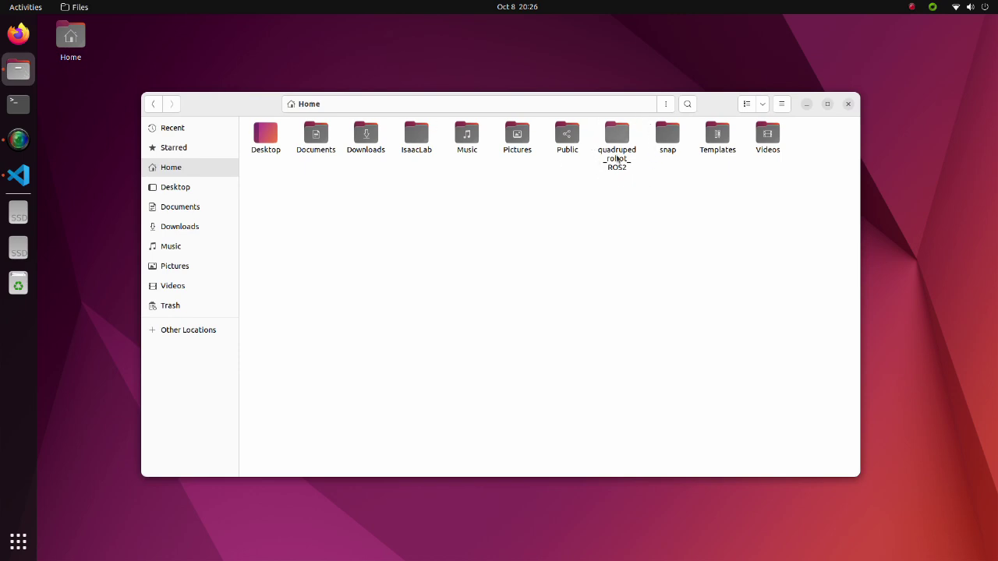
{"action": "double_click", "coordinate": [617, 154]}
{"action": "right_click", "coordinate": [421, 221]}
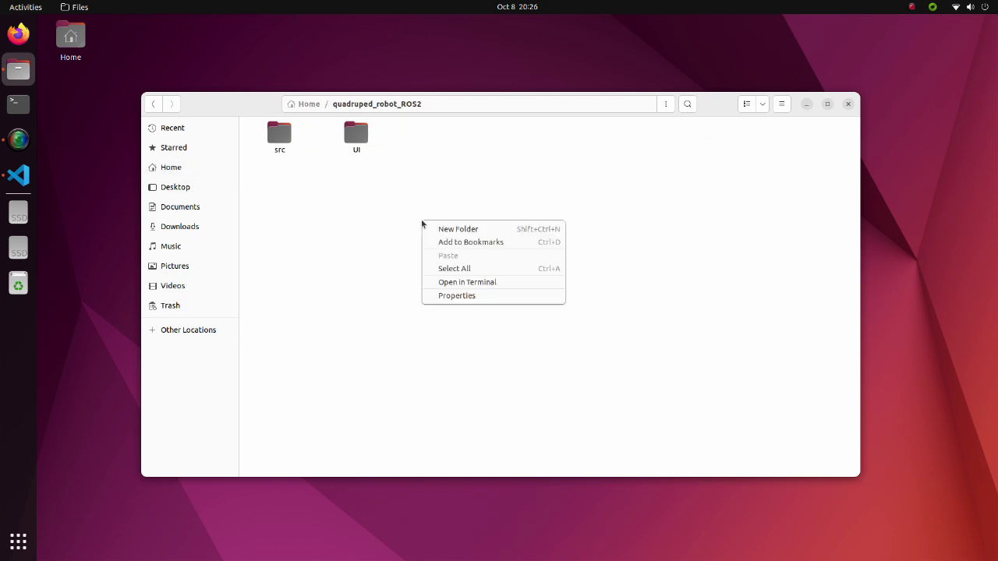
{"action": "left_click", "coordinate": [453, 283]}
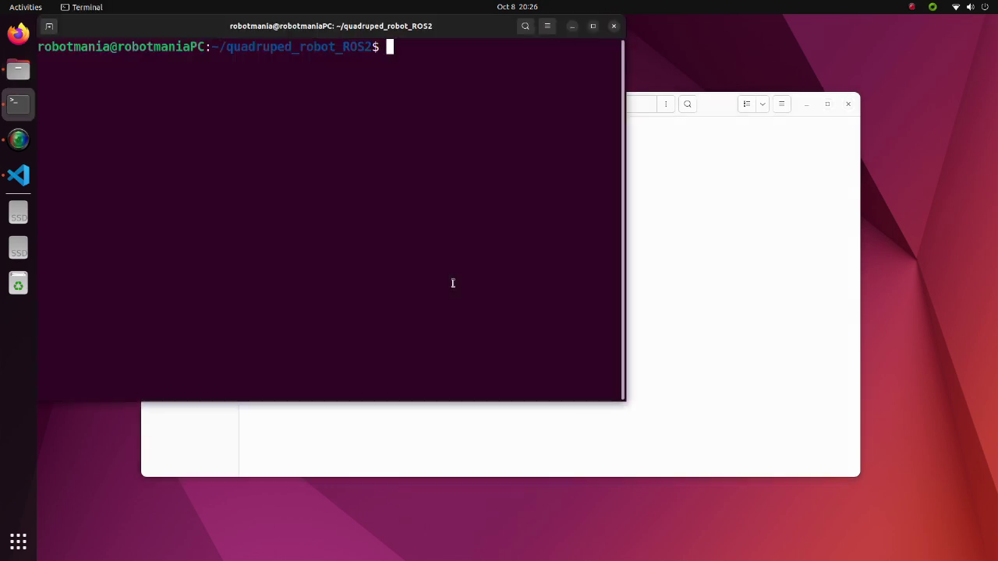
{"action": "type", "text": "colcon build"}
{"action": "key", "text": "Return"}
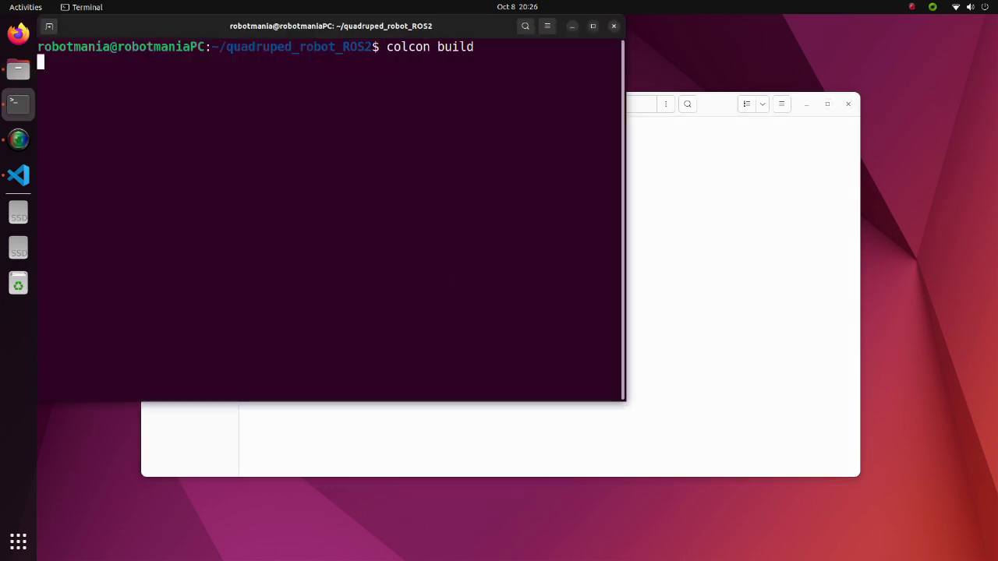
- Browse Files to src/robot_simulation/robot_description/robot, where robot.xacro lives
{"action": "left_click", "coordinate": [572, 25]}
{"action": "double_click", "coordinate": [454, 136]}
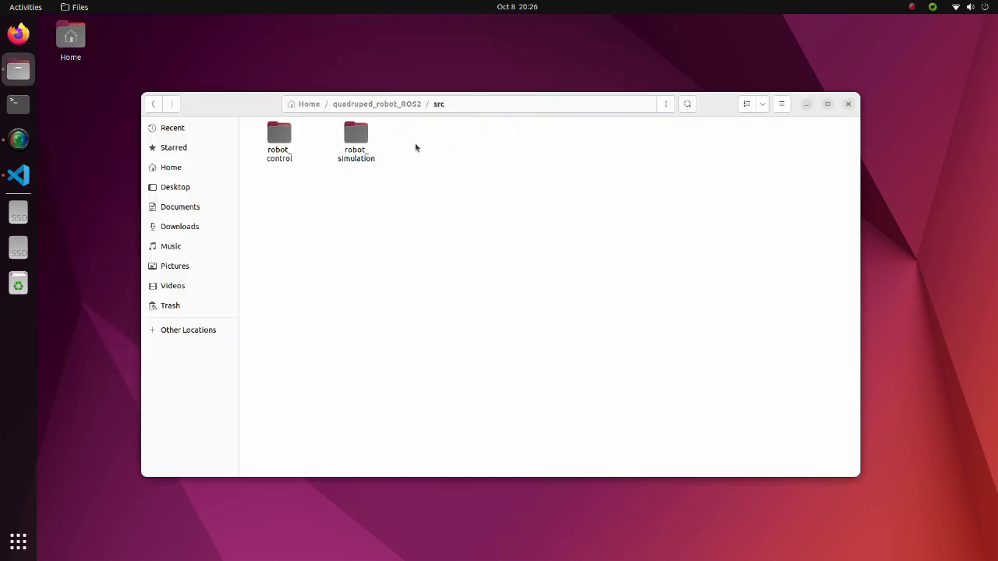
{"action": "double_click", "coordinate": [355, 136]}
{"action": "double_click", "coordinate": [284, 147]}
{"action": "double_click", "coordinate": [390, 138]}
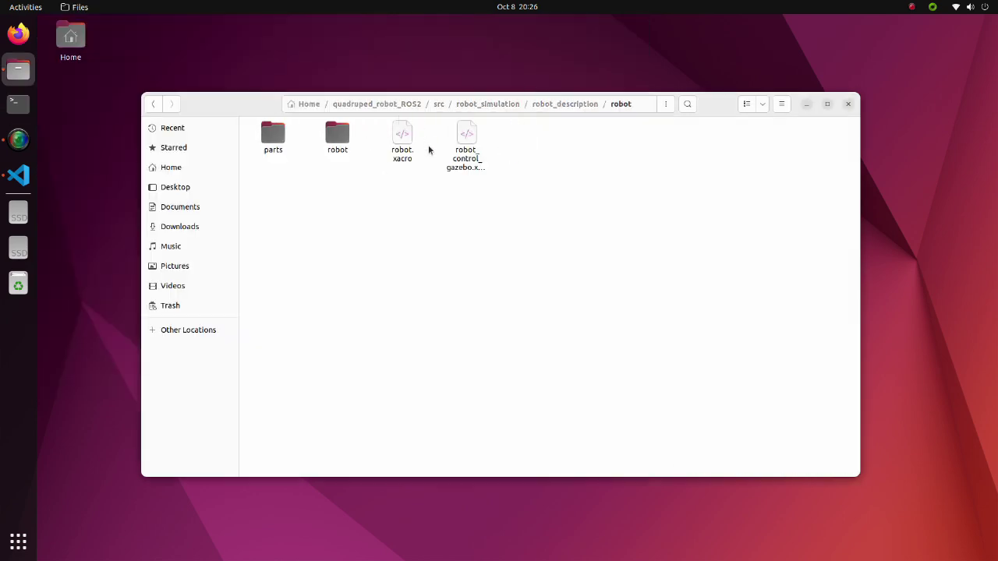
{"action": "left_click", "coordinate": [18, 102]}
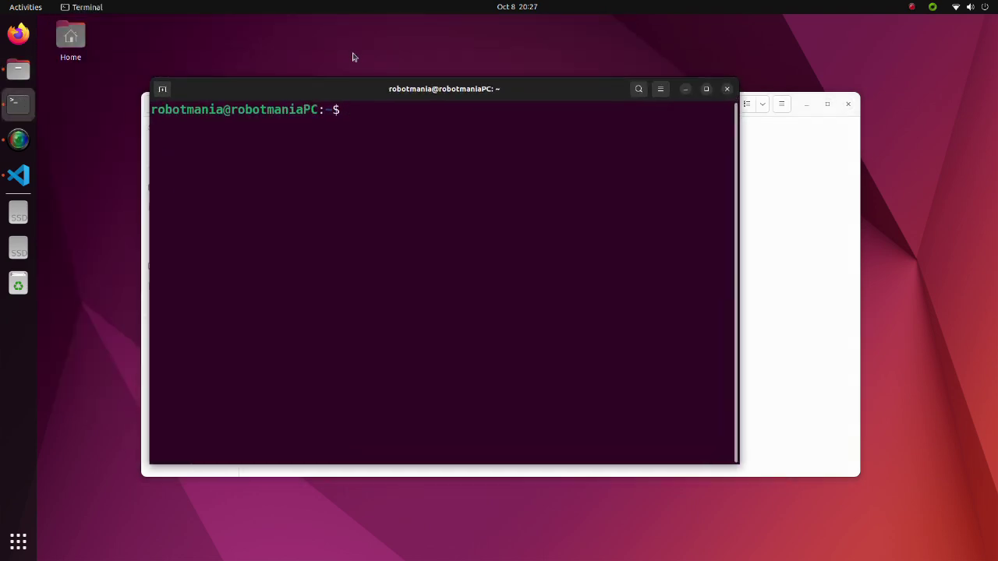
- Source quadruped_robot_ROS2/install/setup.bash
{"action": "type", "text": "source qu"}
{"action": "key", "text": "Tab"}
{"action": "type", "text": "ins"}
{"action": "key", "text": "Tab"}
{"action": "type", "text": "se"}
{"action": "key", "text": "Tab"}
{"action": "type", "text": "bash"}
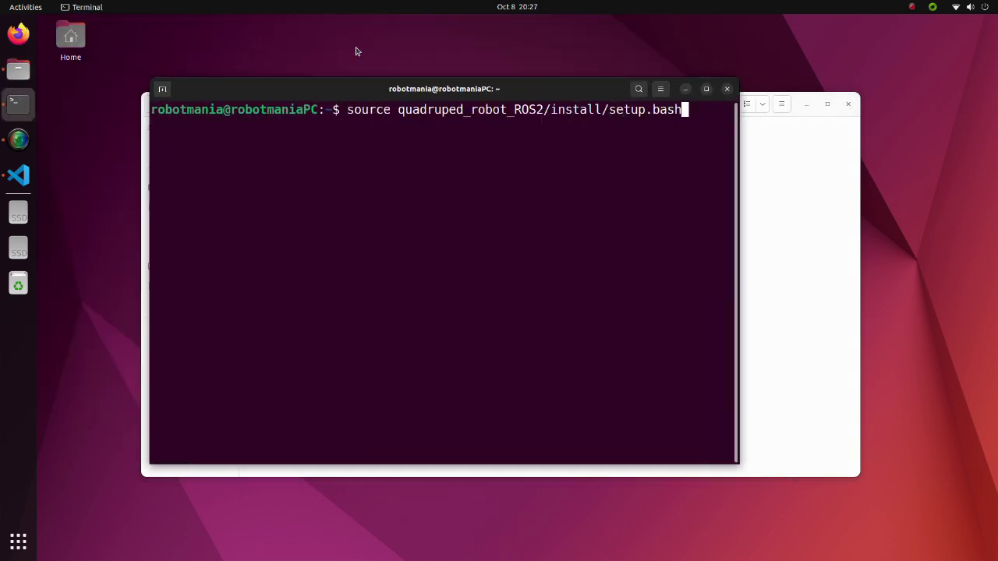
{"action": "key", "text": "Return"}
- Change directory to ~/quadruped_robot_ROS2/src/robot_simulation/robot_description/robot
{"action": "type", "text": "cd ~/qua"}
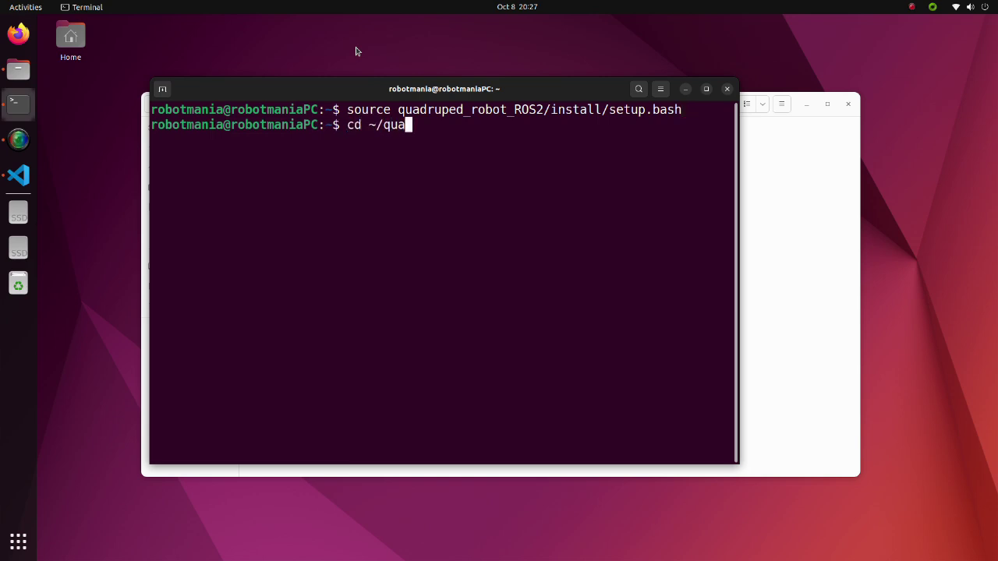
{"action": "key", "text": "Tab"}
{"action": "type", "text": "s"}
{"action": "key", "text": "Tab"}
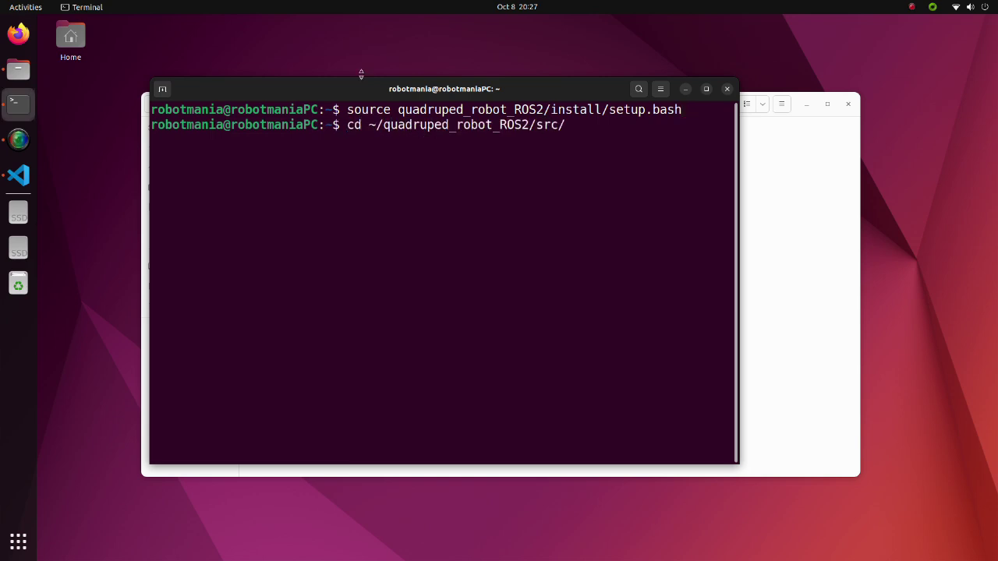
{"action": "type", "text": "robot_s"}
{"action": "key", "text": "Tab"}
{"action": "type", "text": "robot_"}
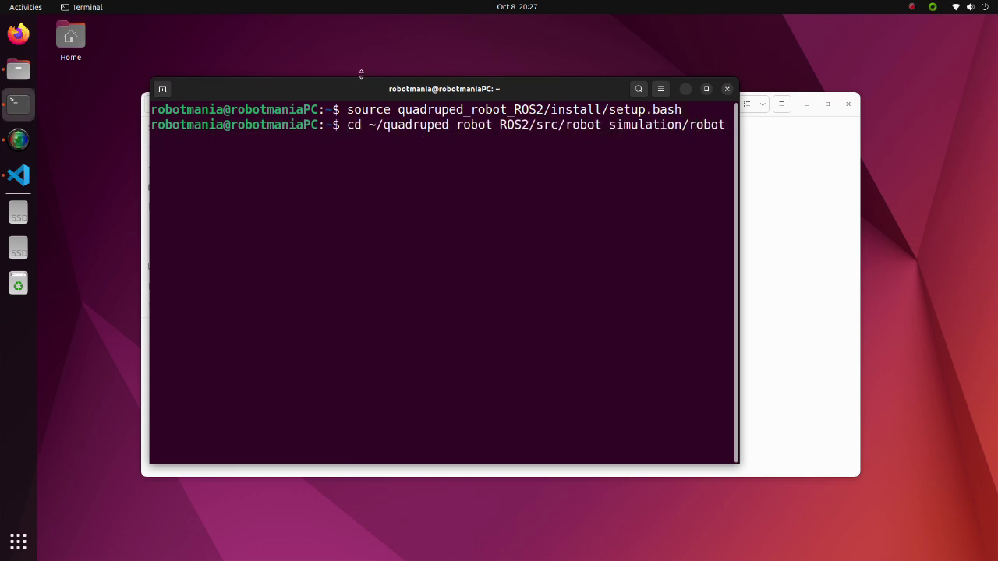
{"action": "key", "text": "Tab"}
{"action": "type", "text": "ro"}
{"action": "key", "text": "Tab"}
{"action": "key", "text": "Return"}
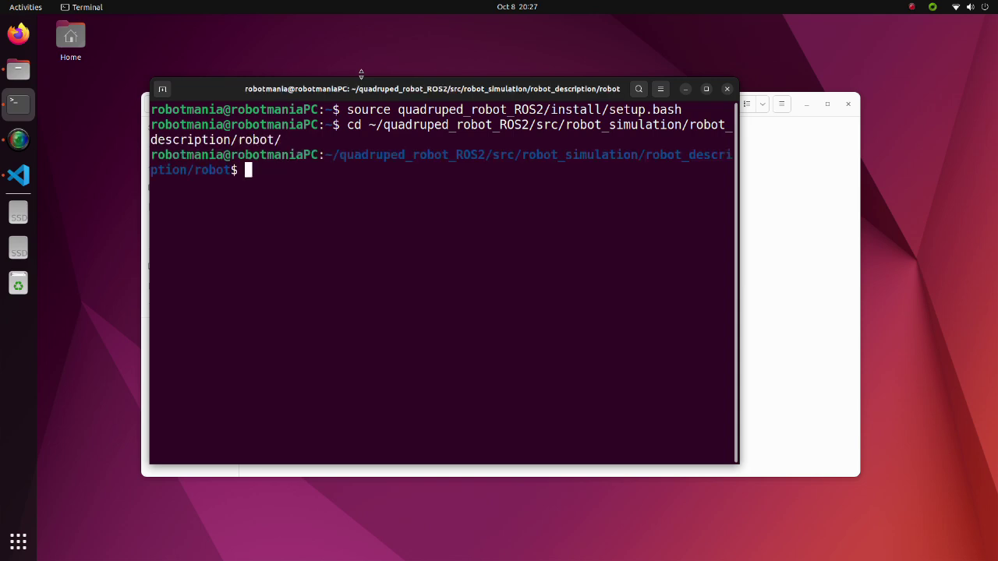
- Generate robot.urdf by running xacro robot.xacro > robot.urdf
{"action": "type", "text": "xacro robot.xac"}
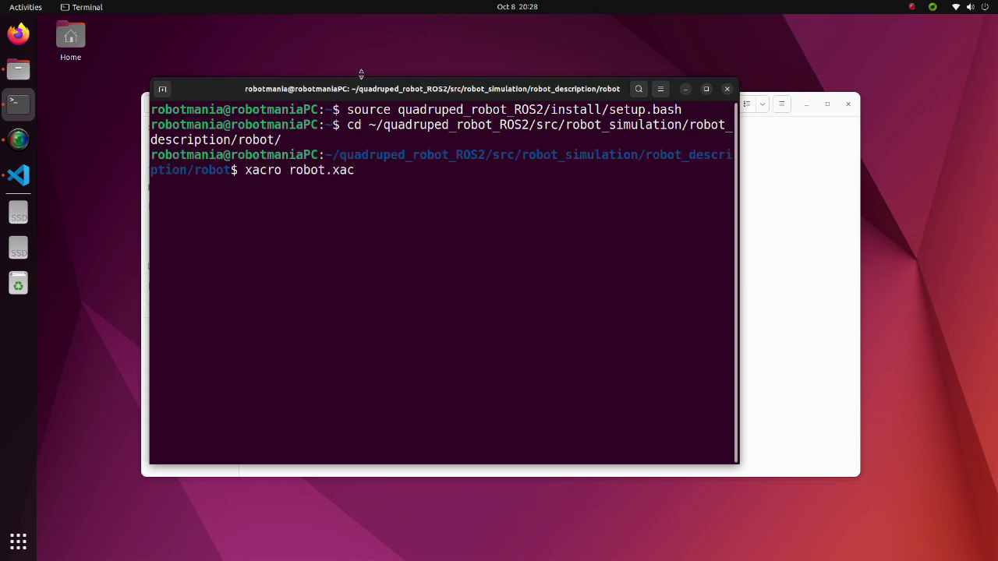
{"action": "key", "text": "Tab"}
{"action": "type", "text": "> robot.urdf"}
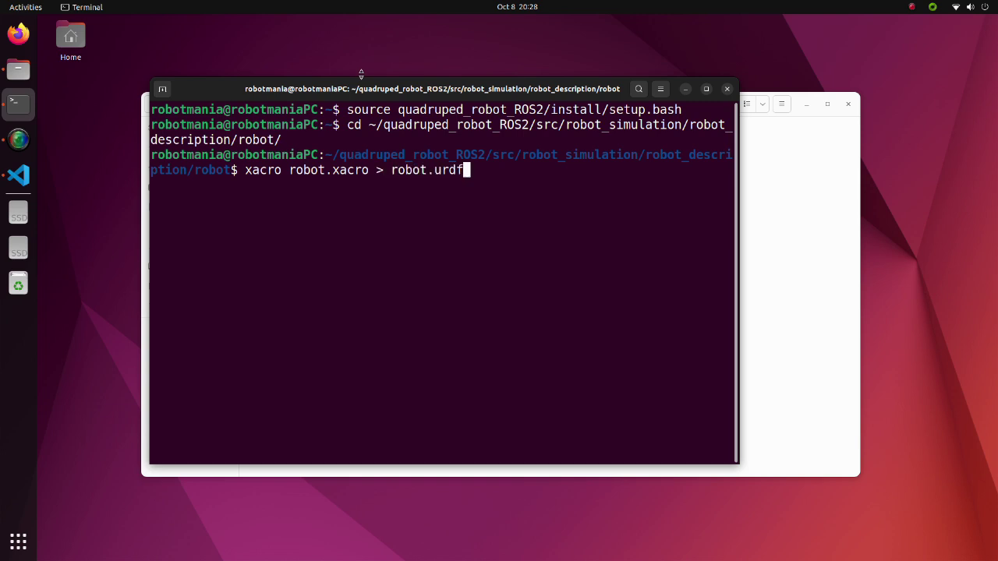
{"action": "key", "text": "Return"}
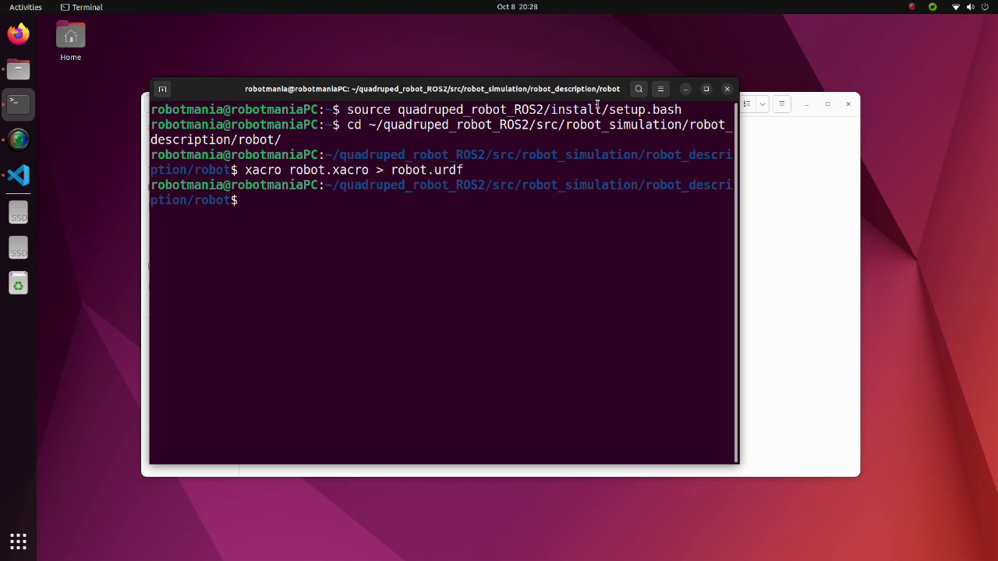
{"action": "left_click", "coordinate": [747, 141]}
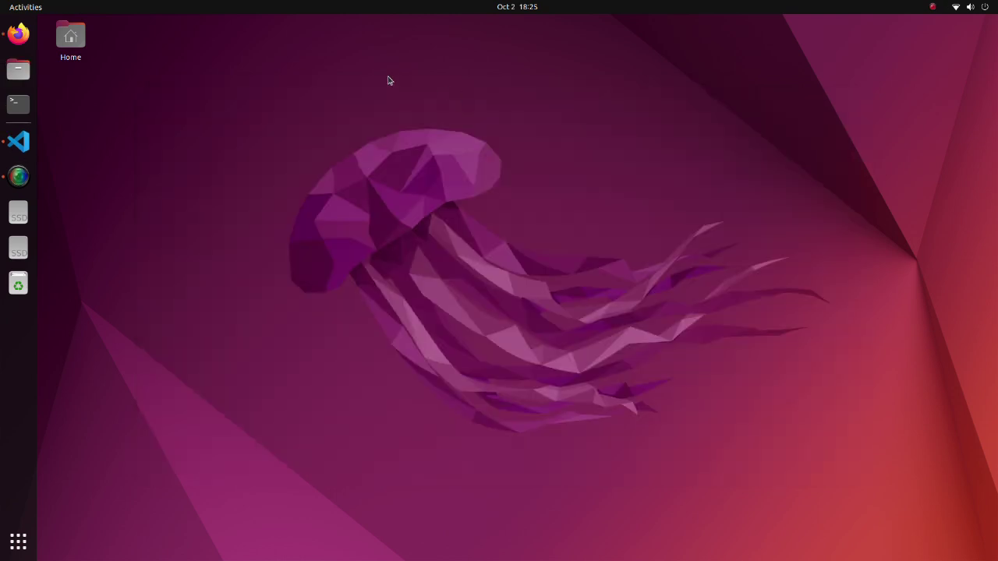
- From Start Developing, download the Linux Omniverse Launcher and open the Installation on Linux docs
{"action": "left_click", "coordinate": [19, 34]}
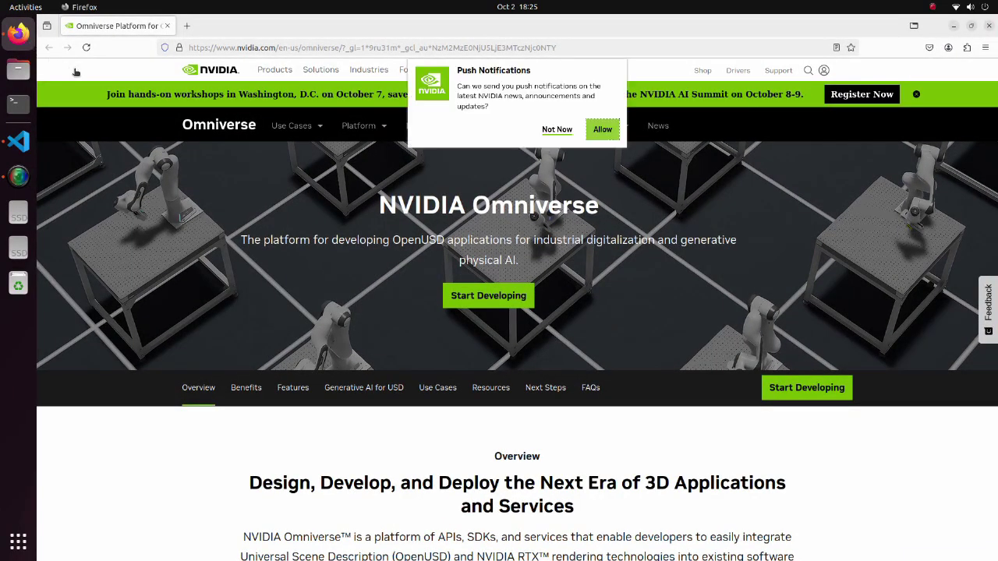
{"action": "left_click", "coordinate": [488, 296]}
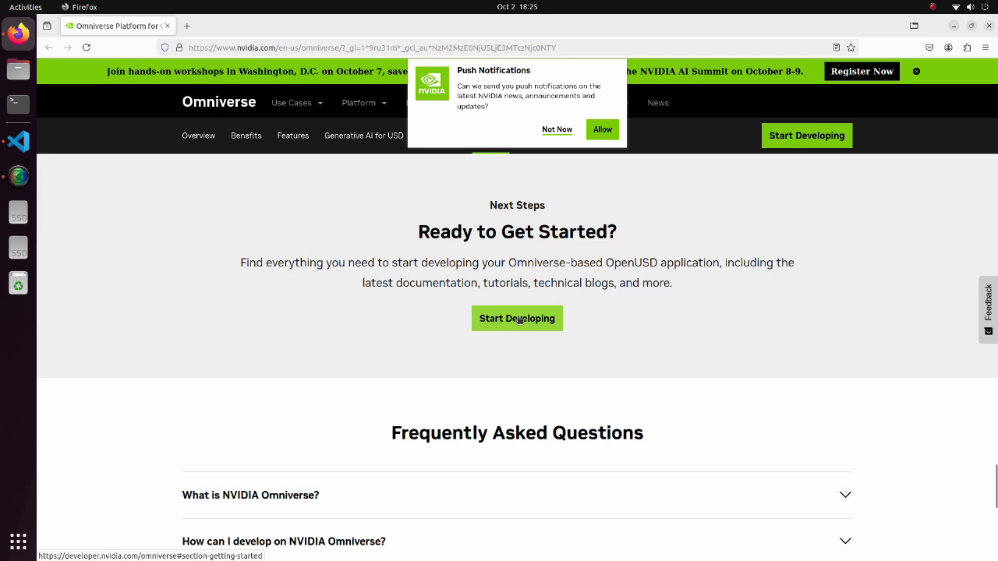
{"action": "left_click", "coordinate": [519, 319]}
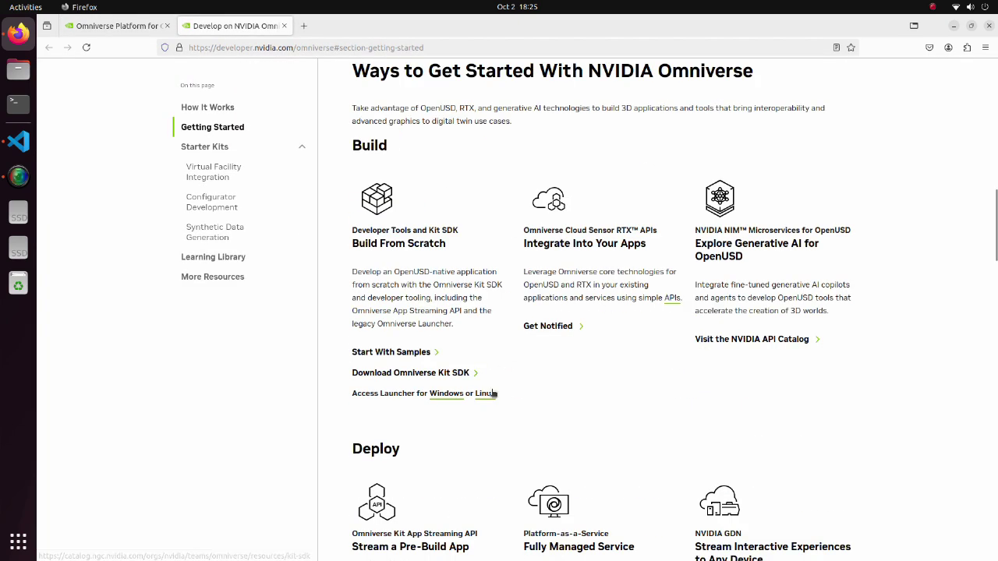
{"action": "left_click", "coordinate": [486, 394]}
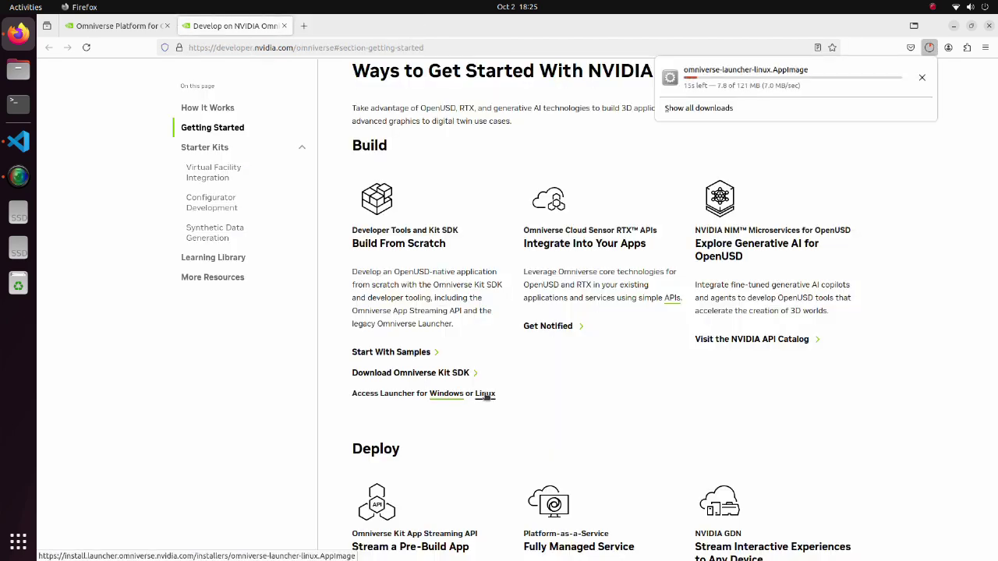
{"action": "left_click", "coordinate": [337, 30]}
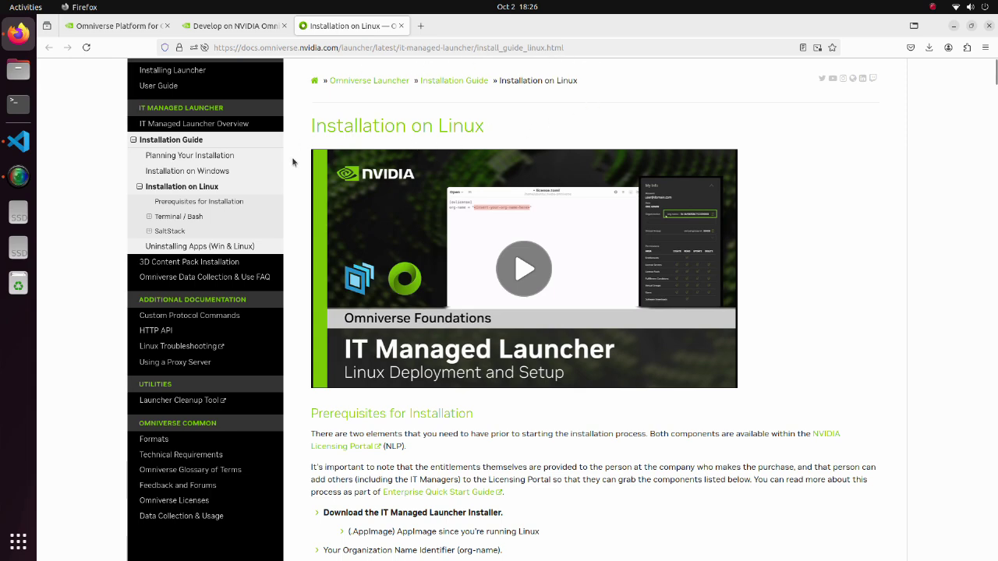
- Copy 'sudo apt install libfuse2' from the guide's Deploying Launcher steps
{"action": "scroll", "coordinate": [297, 217], "scroll_direction": "down", "scroll_amount": 15}
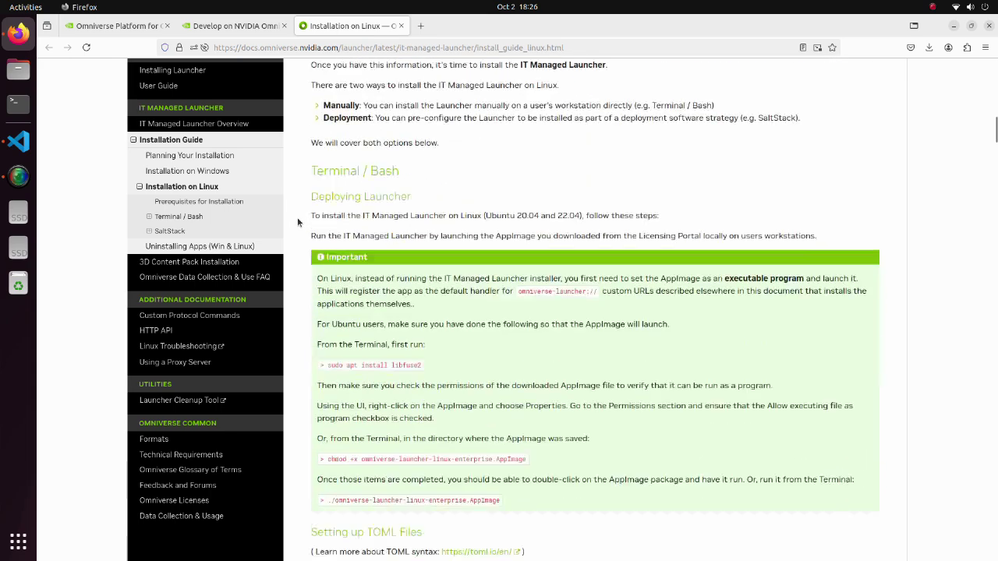
{"action": "scroll", "coordinate": [297, 222], "scroll_direction": "down", "scroll_amount": 2}
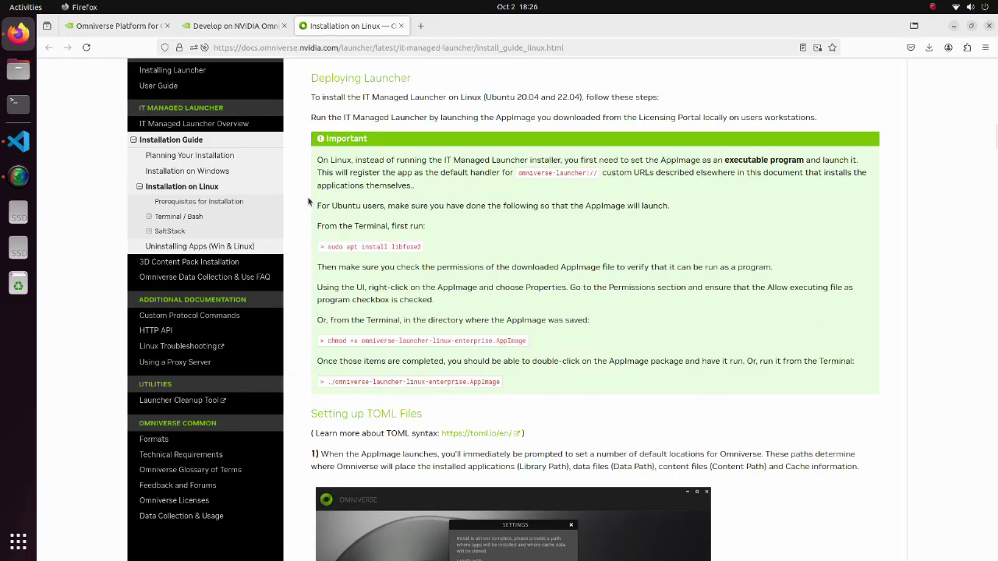
{"action": "left_click_drag", "start_coordinate": [424, 248], "coordinate": [326, 248]}
{"action": "right_click", "coordinate": [327, 248]}
{"action": "left_click", "coordinate": [343, 258]}
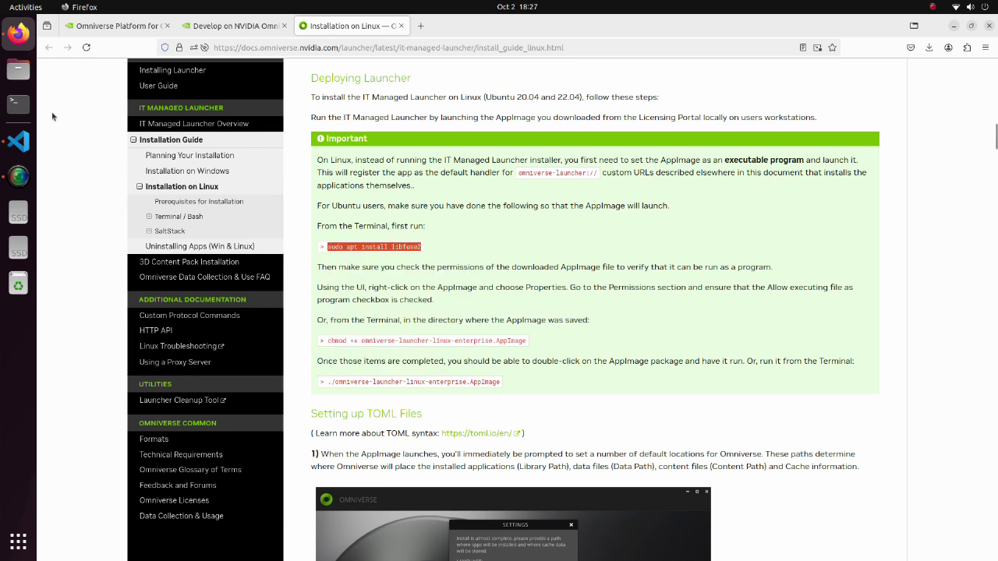
- Paste and run sudo apt install libfuse2 in a new terminal, then close it
{"action": "left_click", "coordinate": [17, 105]}
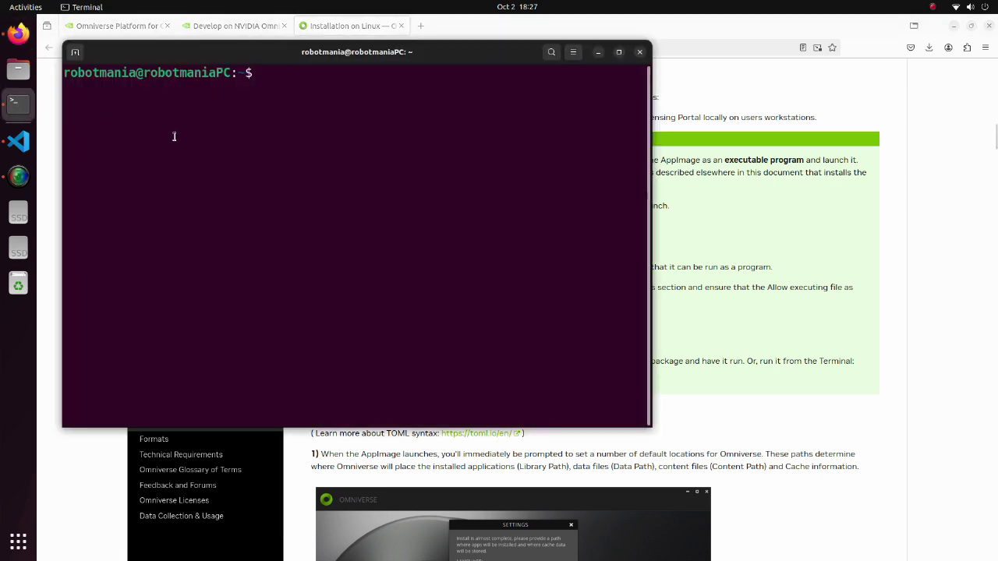
{"action": "right_click", "coordinate": [187, 142]}
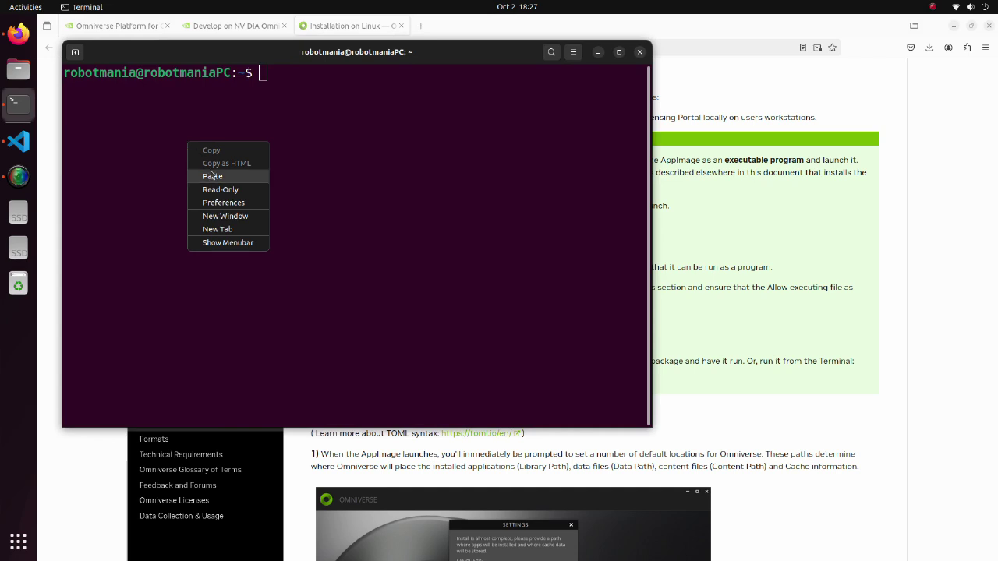
{"action": "left_click", "coordinate": [209, 171]}
{"action": "key", "text": "Return"}
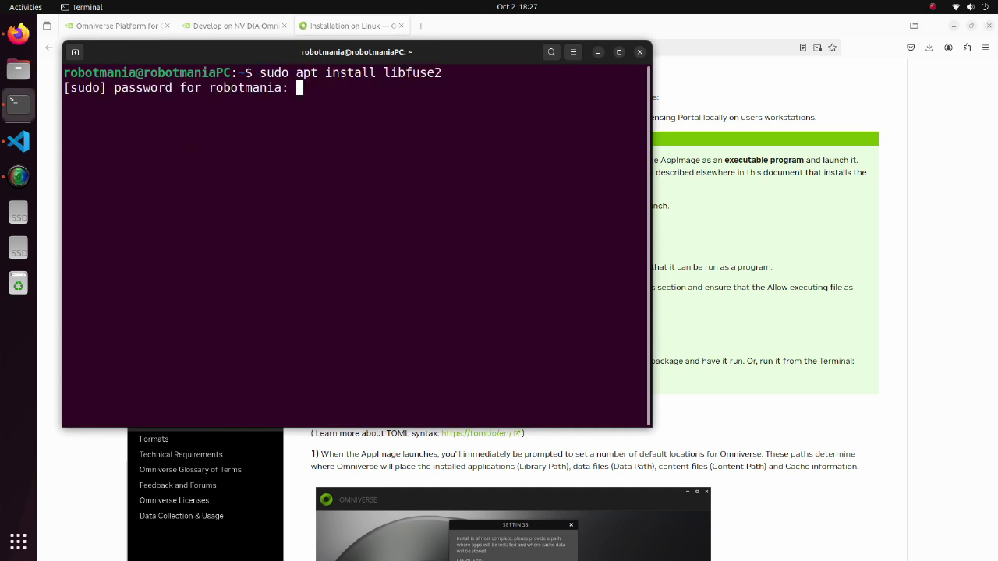
{"action": "key", "text": "Return"}
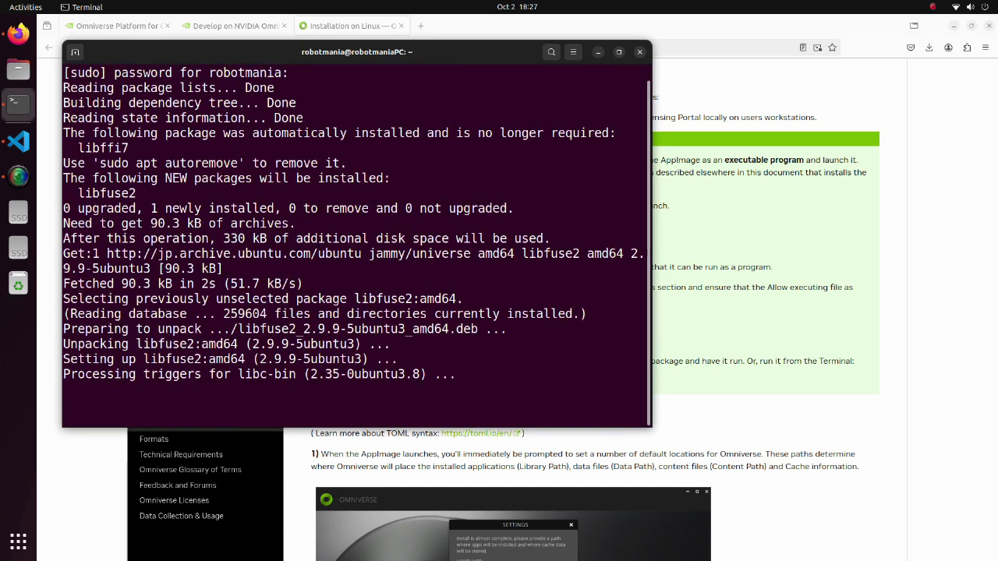
{"action": "left_click", "coordinate": [639, 52]}
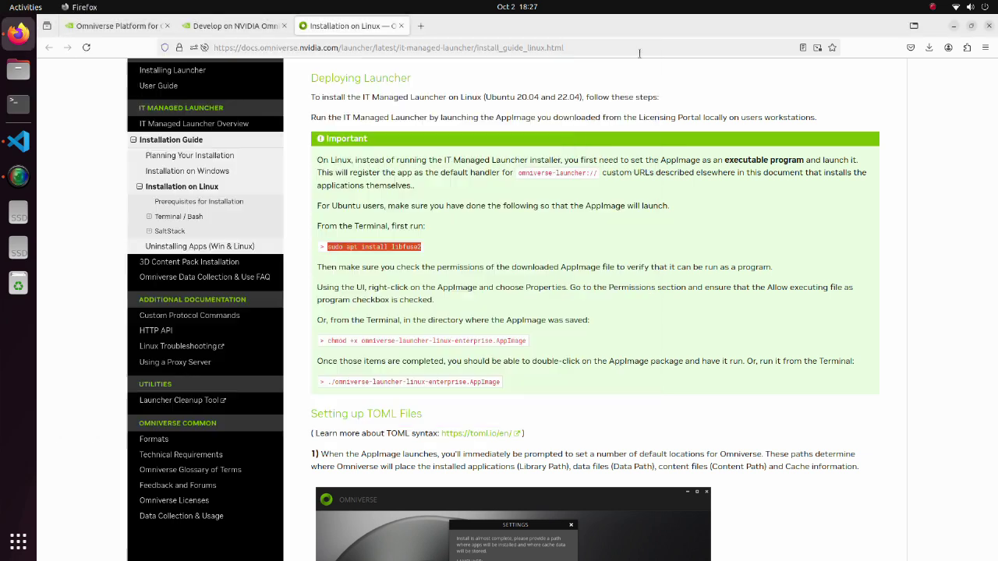
{"action": "left_click_drag", "start_coordinate": [316, 269], "coordinate": [769, 269]}
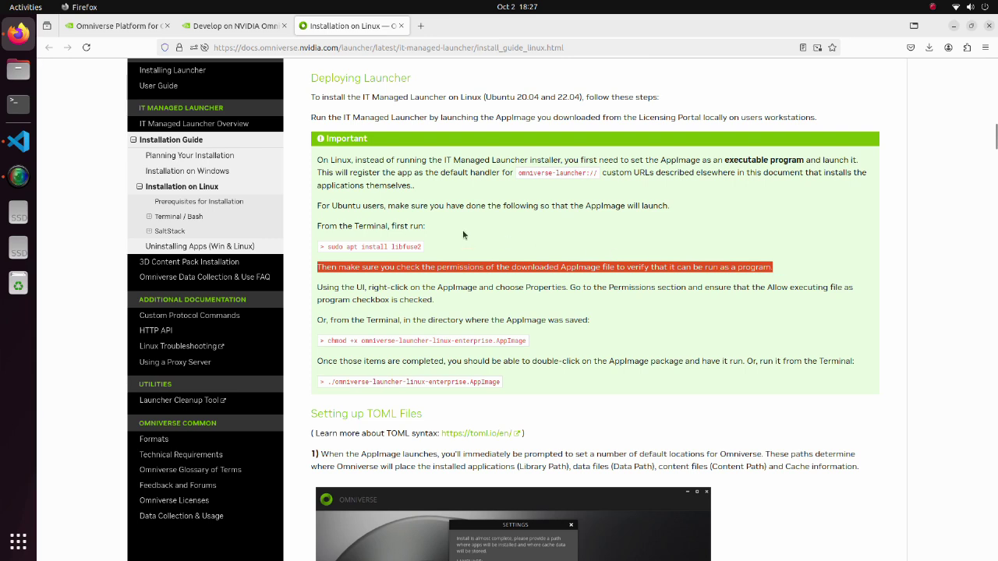
- Enable 'Allow executing file as program' for omniverse-launcher-linux.AppImage in Downloads
{"action": "left_click", "coordinate": [18, 70]}
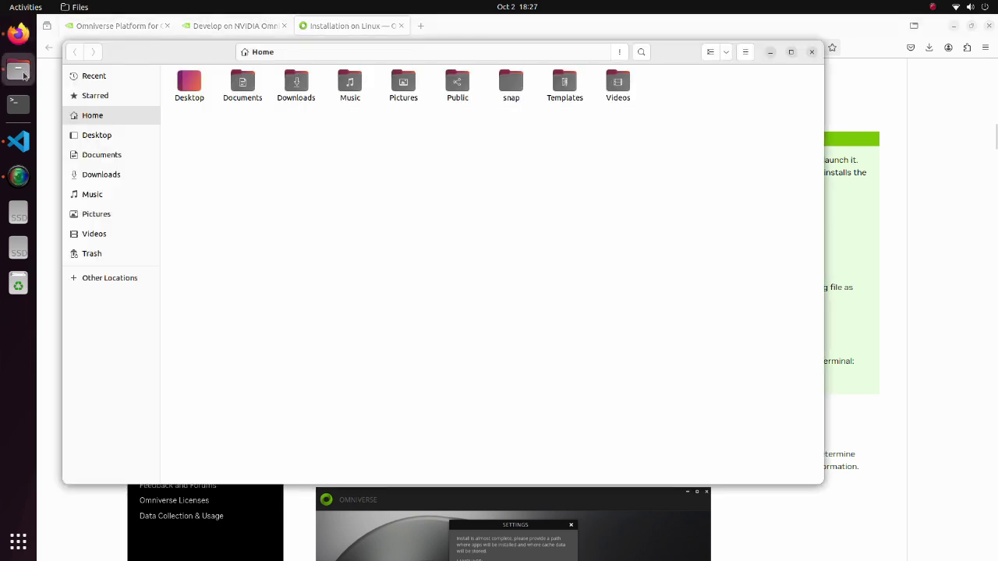
{"action": "left_click", "coordinate": [100, 175]}
{"action": "left_click", "coordinate": [202, 103]}
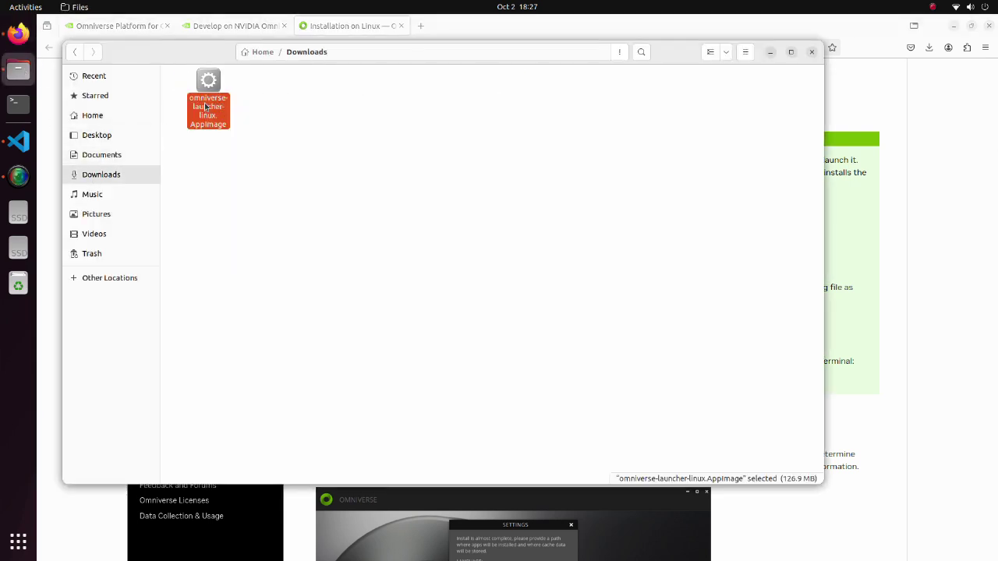
{"action": "right_click", "coordinate": [206, 104]}
{"action": "left_click", "coordinate": [258, 259]}
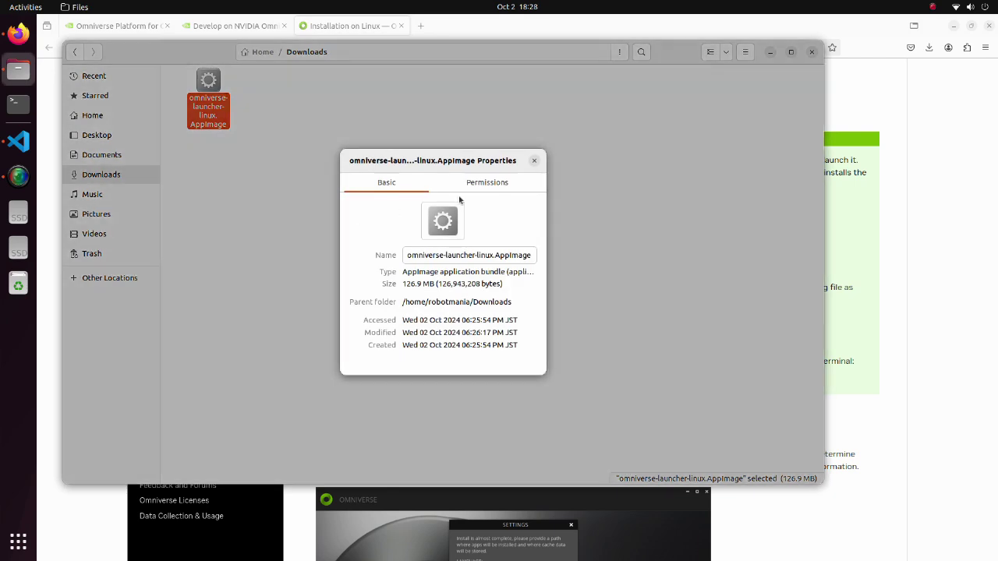
{"action": "left_click", "coordinate": [482, 183]}
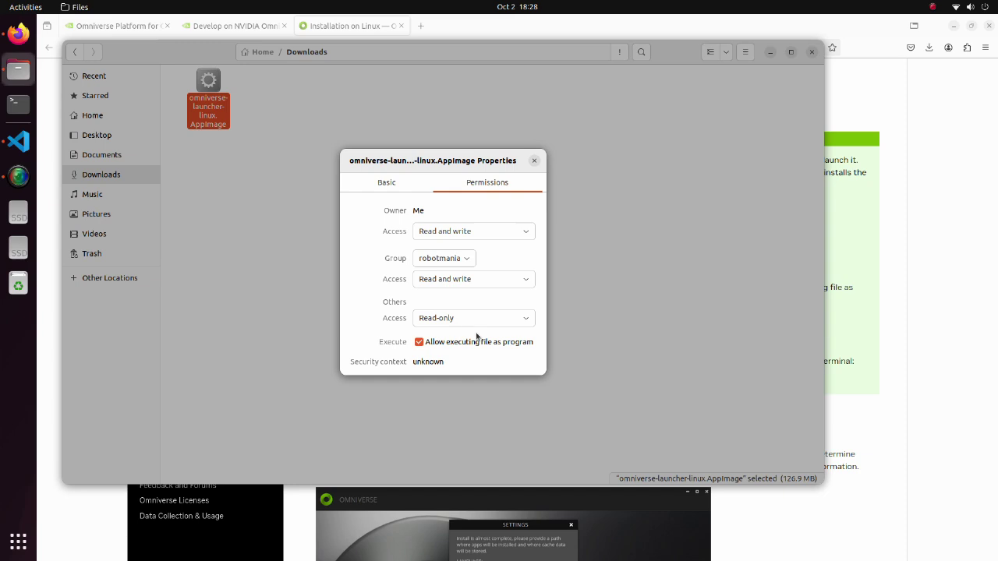
{"action": "left_click", "coordinate": [534, 161]}
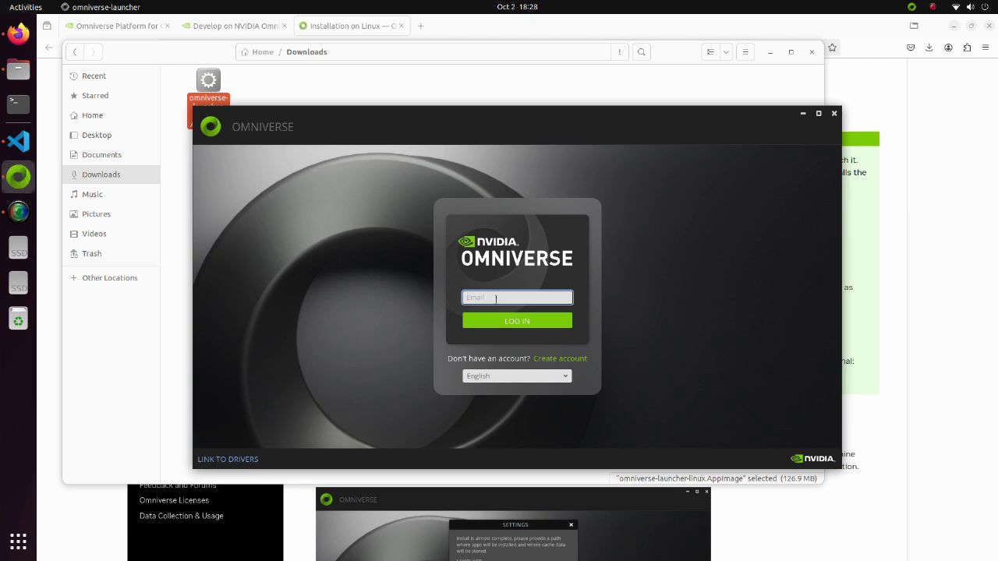
- Log in to the launcher with the NVIDIA account e-mail and password
{"action": "key", "text": "ctrl+v"}
{"action": "left_click", "coordinate": [508, 321]}
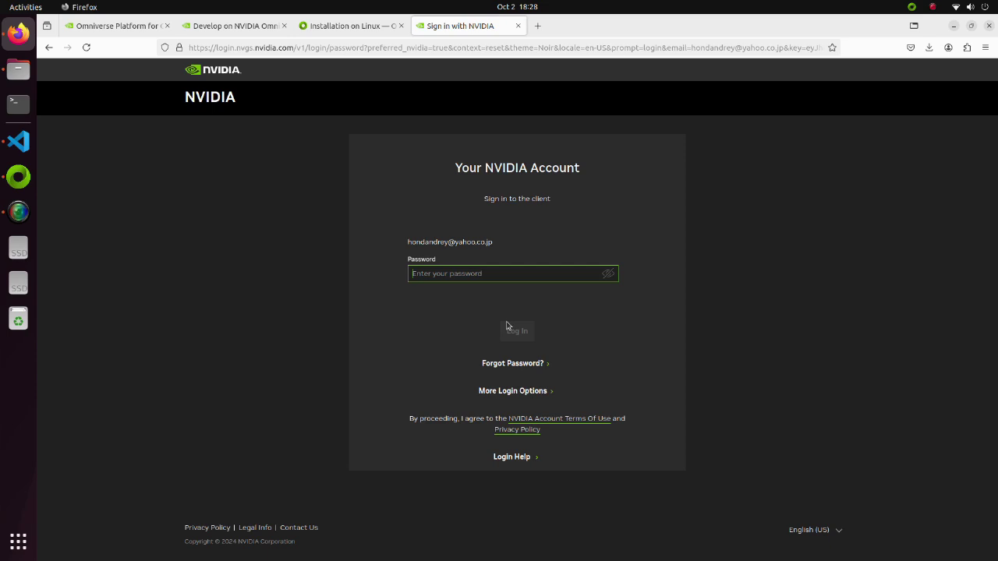
{"action": "key", "text": "ctrl+v"}
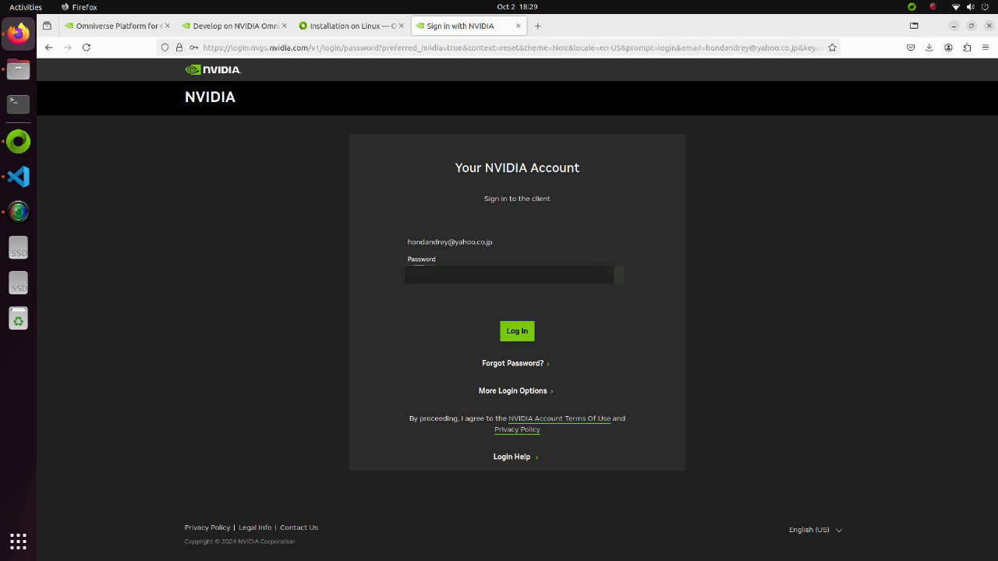
{"action": "key", "text": "Return"}
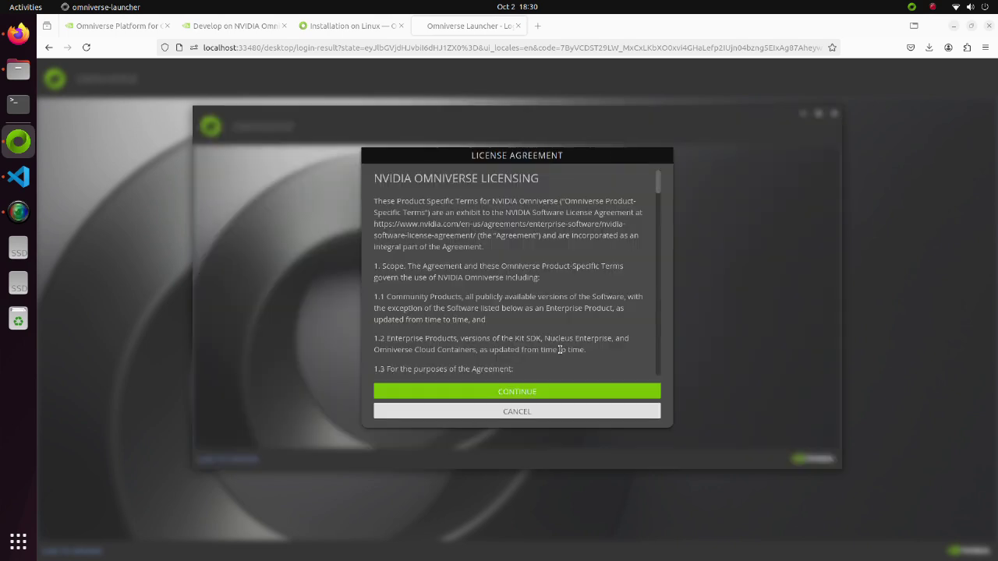
- Accept the License Agreement, Data Collection and default Settings dialogs
{"action": "left_click", "coordinate": [540, 392]}
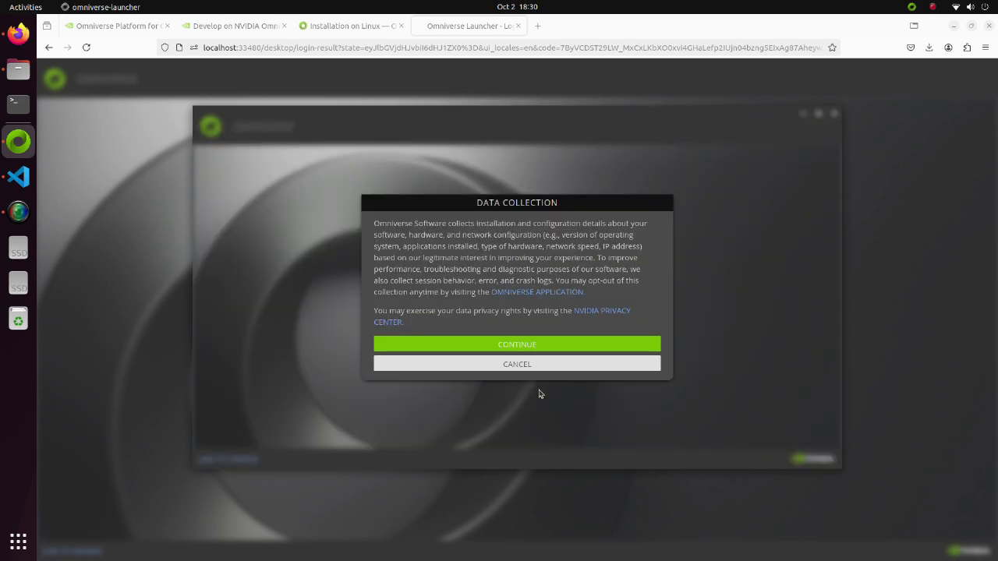
{"action": "left_click", "coordinate": [528, 348]}
{"action": "left_click", "coordinate": [529, 381]}
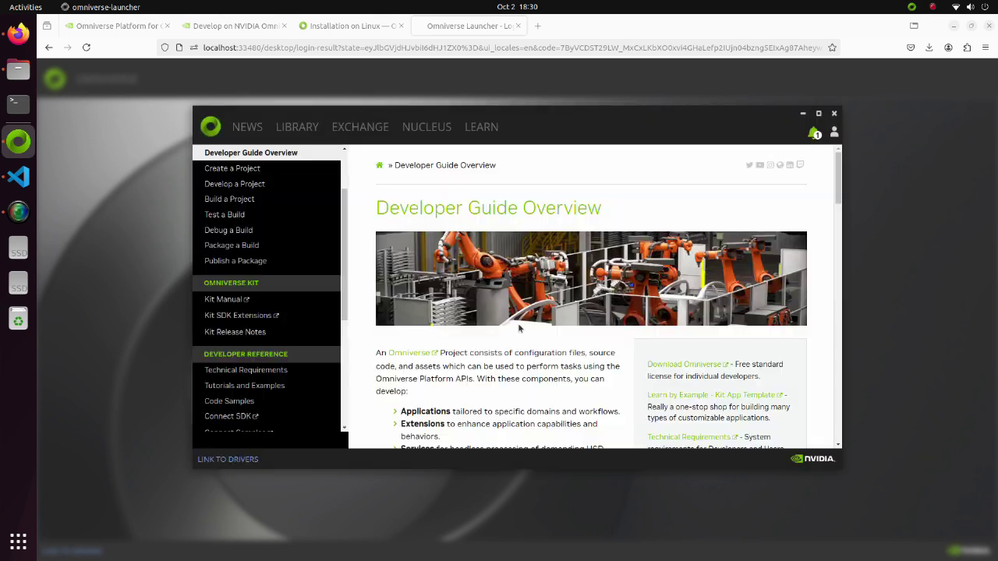
- Install Isaac Sim 4.2.0 from the Exchange and launch it
{"action": "left_click", "coordinate": [359, 128]}
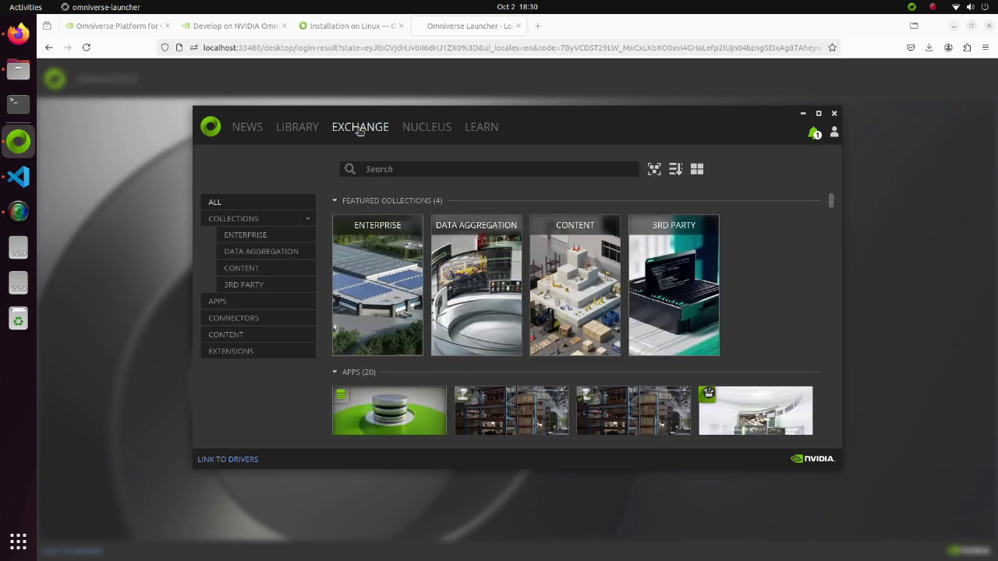
{"action": "scroll", "coordinate": [328, 191], "scroll_direction": "down", "scroll_amount": 2}
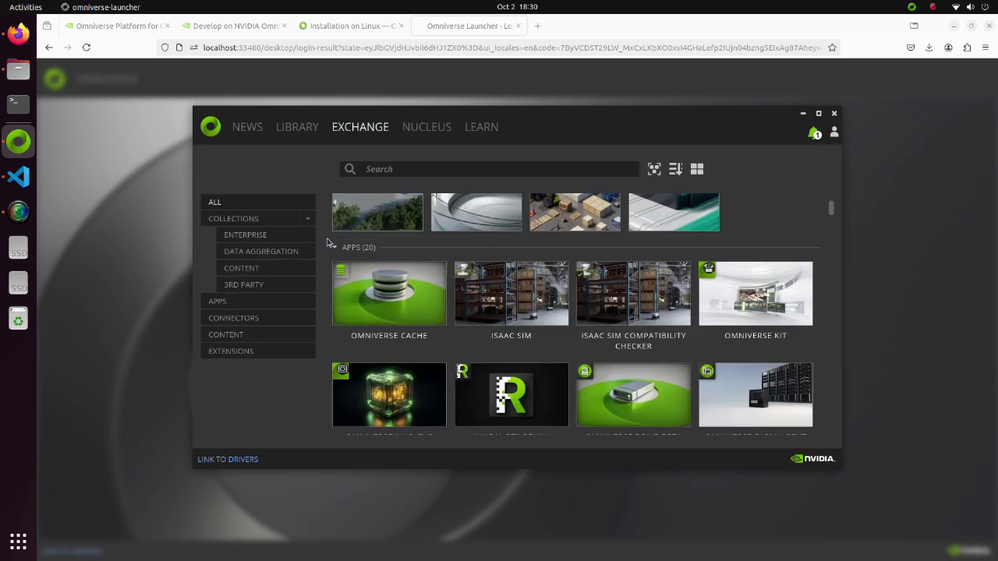
{"action": "left_click", "coordinate": [516, 304]}
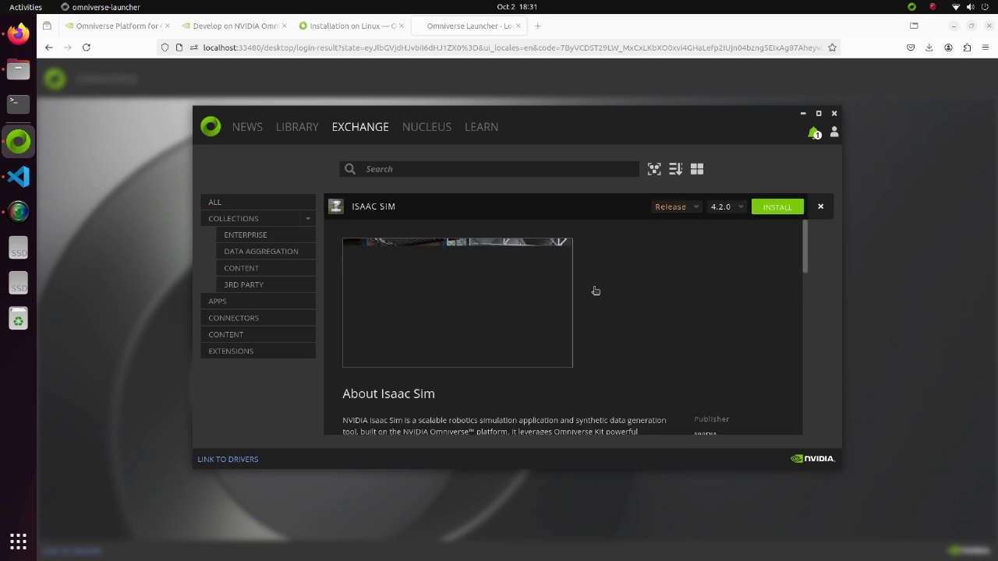
{"action": "left_click", "coordinate": [777, 208]}
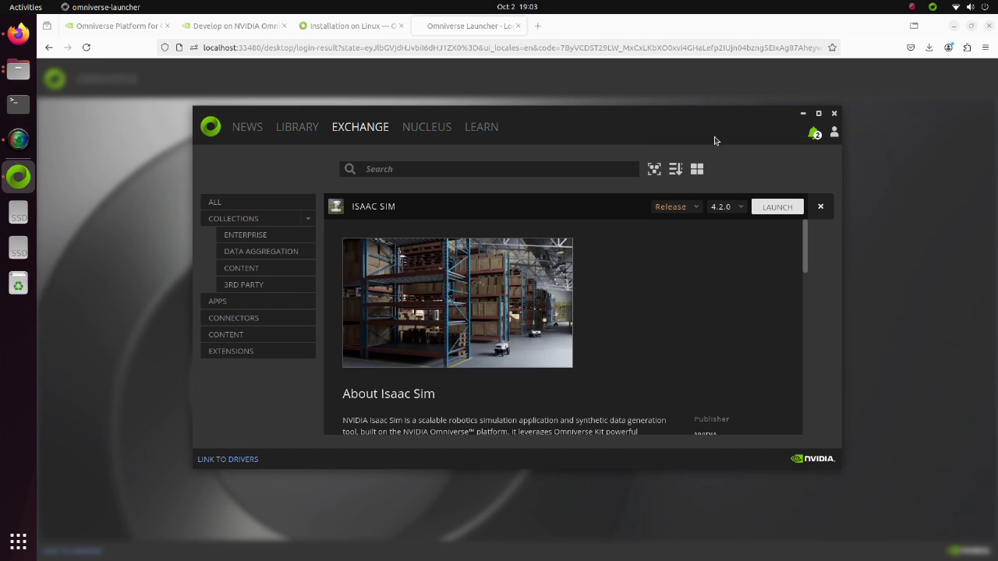
{"action": "left_click", "coordinate": [775, 211]}
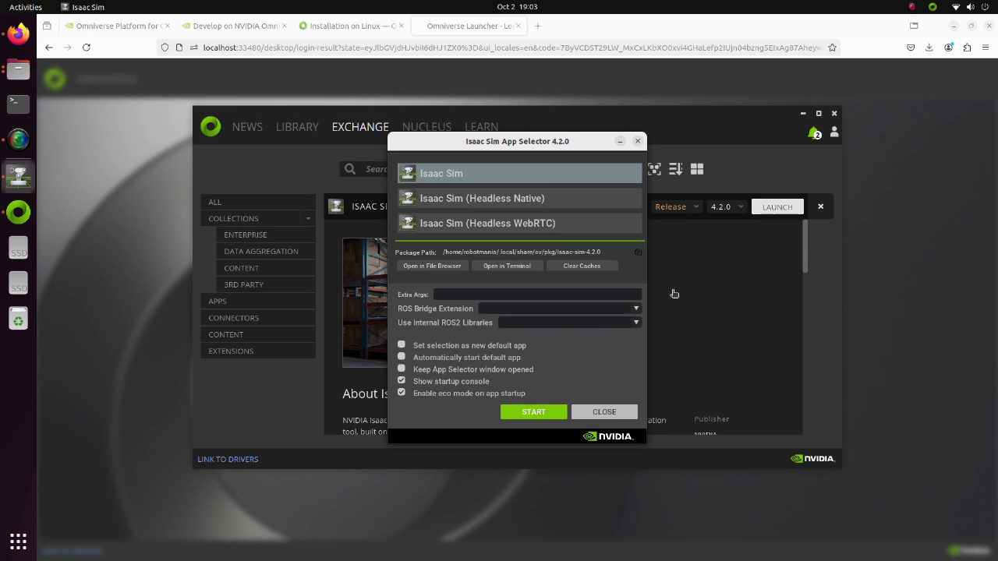
- Pick omni.isaac.ros2_bridge as the ROS bridge and humble internal ROS2 libraries, then start Isaac Sim
{"action": "left_click", "coordinate": [637, 309]}
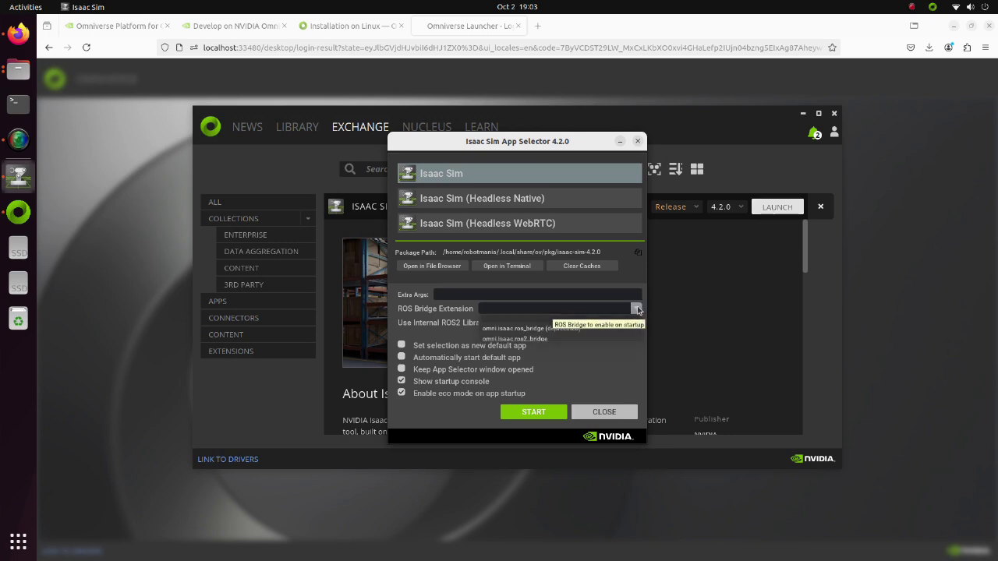
{"action": "left_click", "coordinate": [544, 340]}
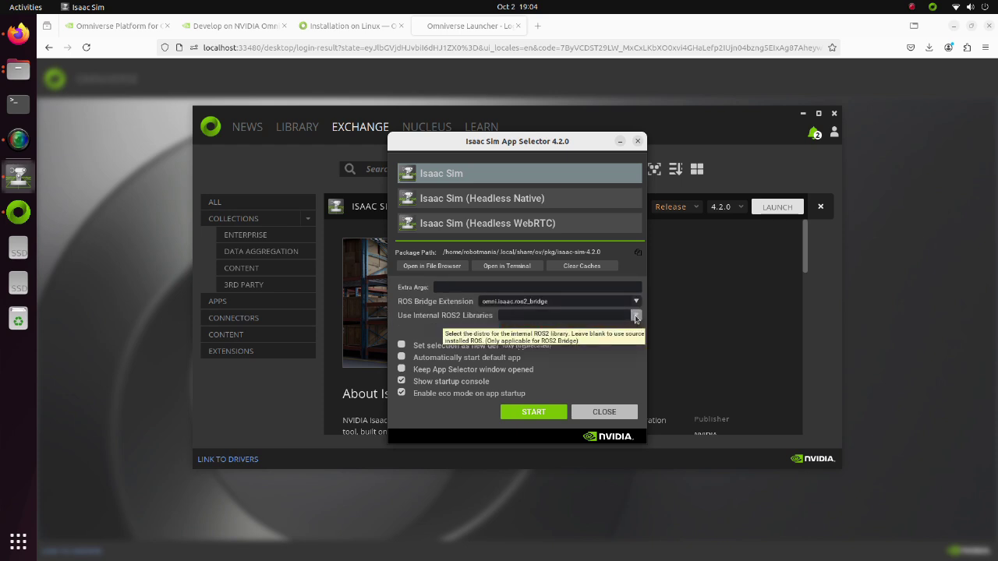
{"action": "left_click", "coordinate": [636, 315]}
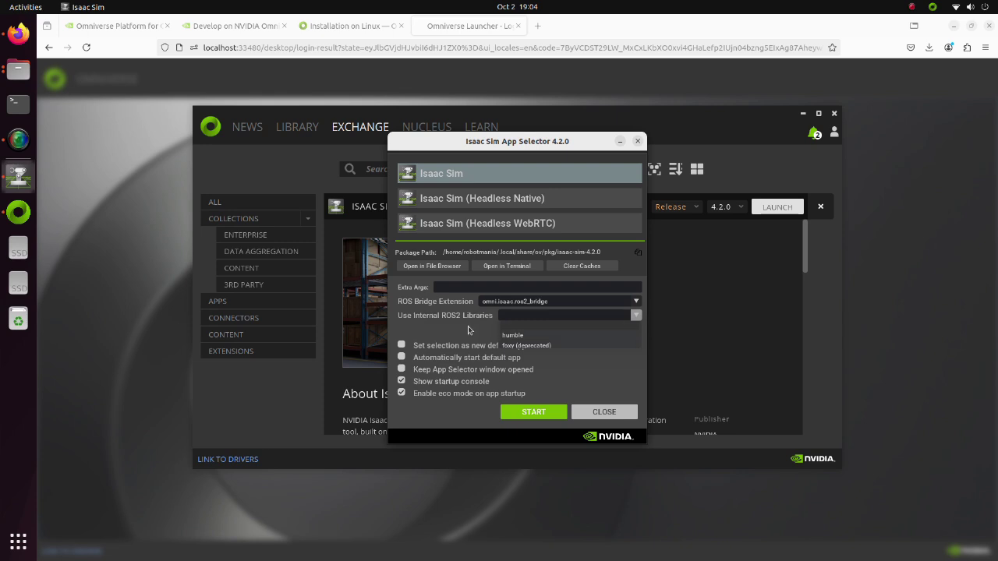
{"action": "left_click", "coordinate": [515, 336]}
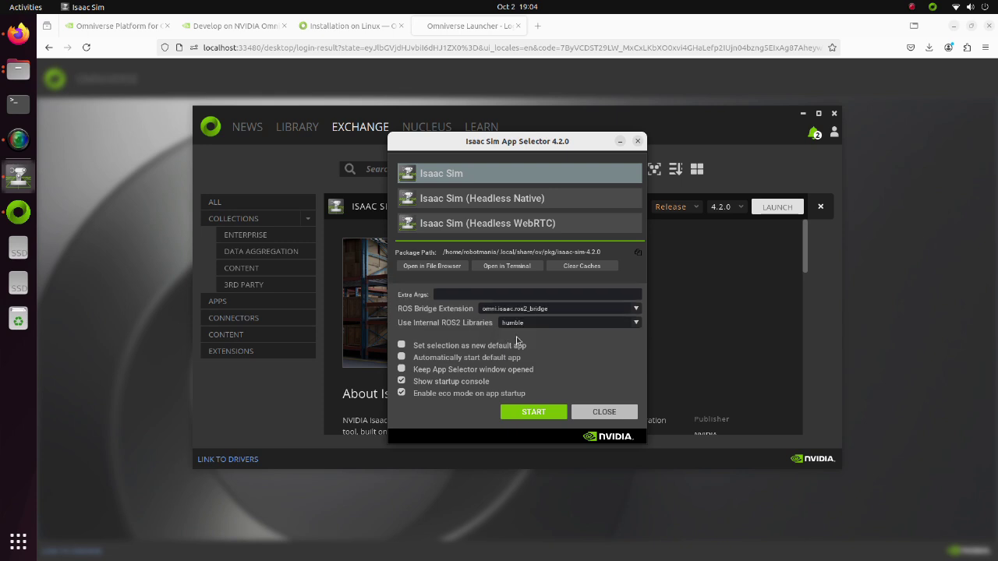
{"action": "left_click", "coordinate": [531, 413]}
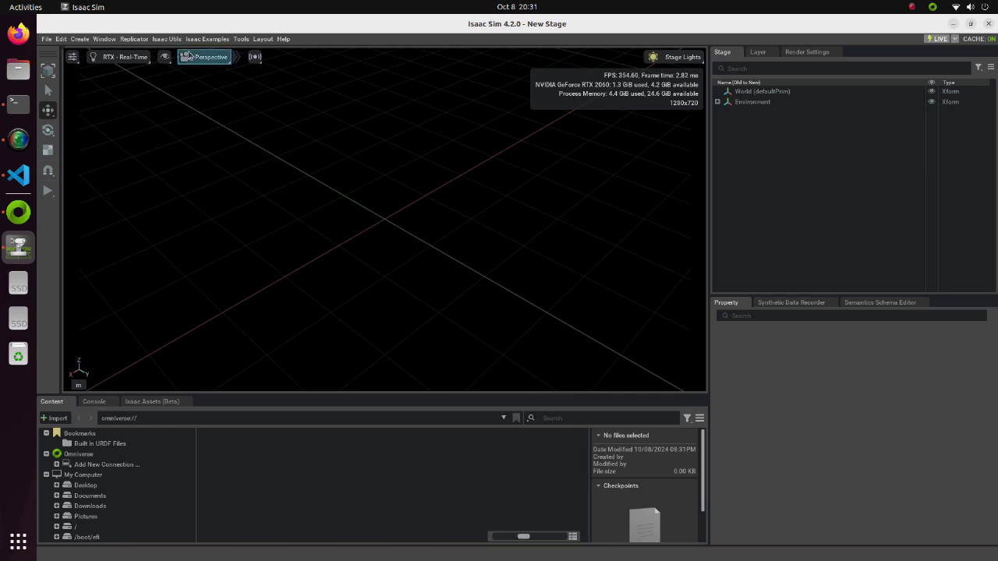
- Open the URDF Importer and let the robot's base link move freely
{"action": "left_click", "coordinate": [162, 40]}
{"action": "mouse_move", "coordinate": [180, 81]}
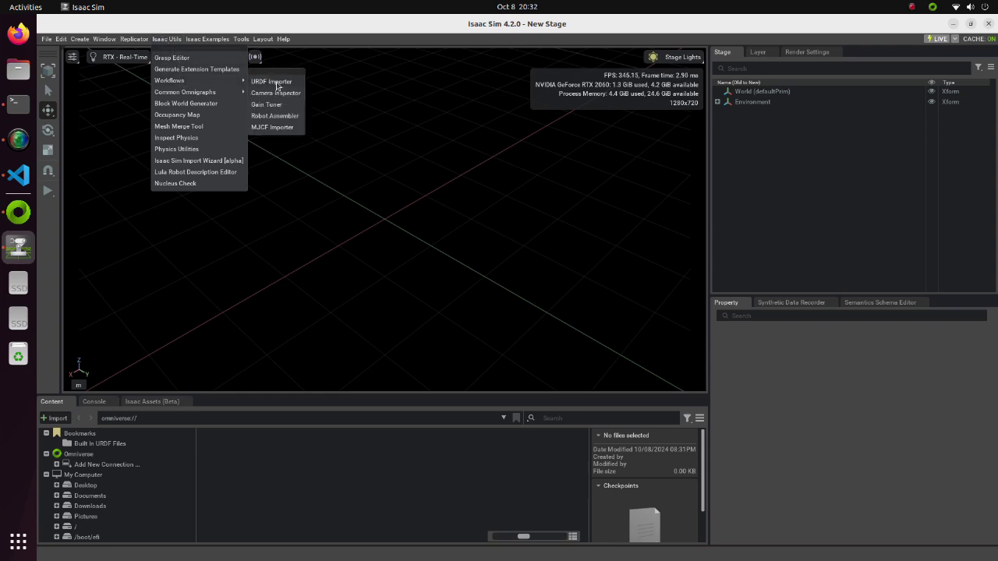
{"action": "left_click", "coordinate": [276, 84]}
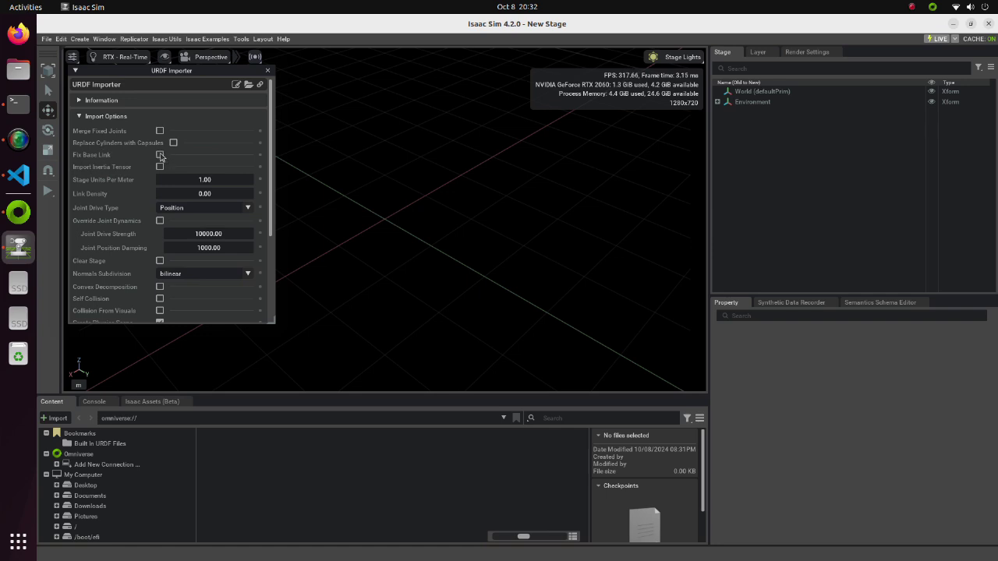
{"action": "left_click", "coordinate": [160, 155]}
{"action": "scroll", "coordinate": [172, 157], "scroll_direction": "down", "scroll_amount": 1}
{"action": "scroll", "coordinate": [171, 157], "scroll_direction": "down", "scroll_amount": 1}
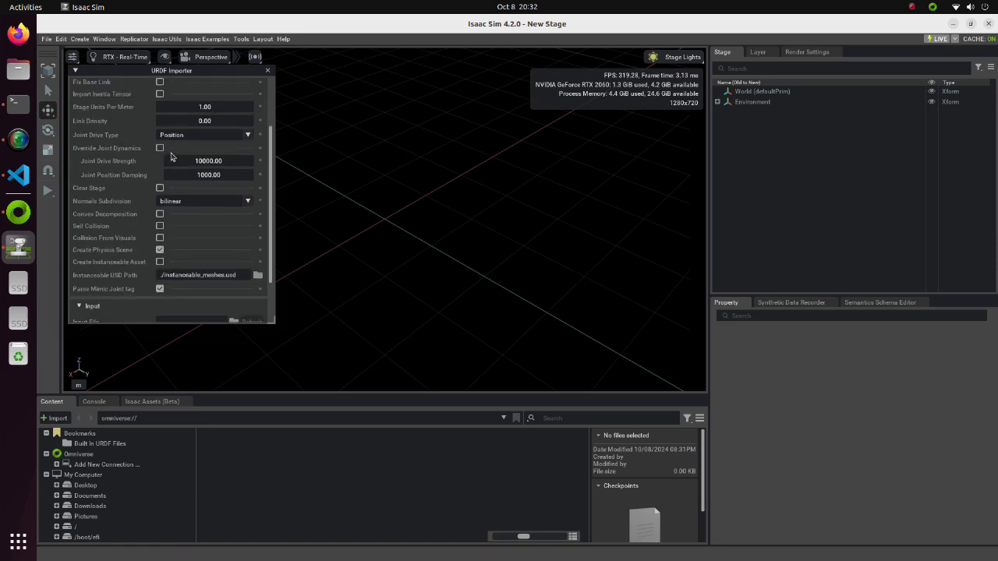
{"action": "scroll", "coordinate": [171, 156], "scroll_direction": "down", "scroll_amount": 2}
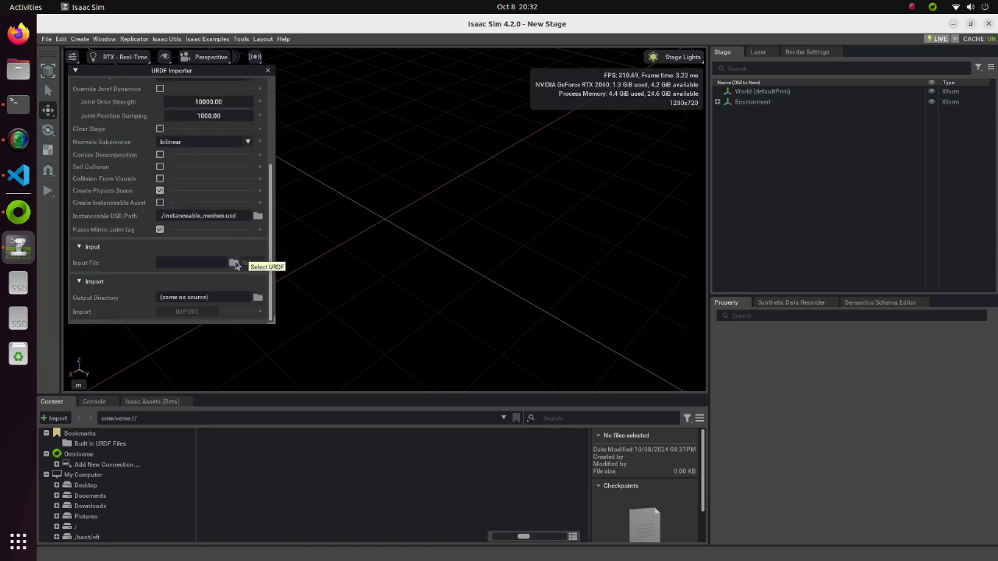
- Choose robot.urdf from quadruped_robot_ROS2's robot_description/robot folder as the input file
{"action": "left_click", "coordinate": [234, 264]}
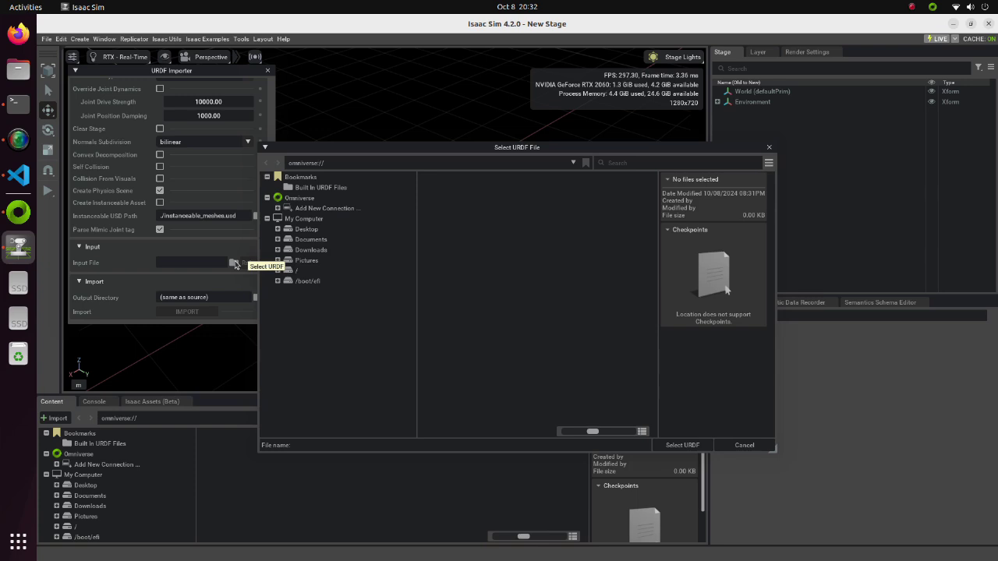
{"action": "left_click", "coordinate": [277, 271]}
{"action": "left_click", "coordinate": [288, 333]}
{"action": "left_click", "coordinate": [298, 343]}
{"action": "scroll", "coordinate": [326, 390], "scroll_direction": "down", "scroll_amount": 5}
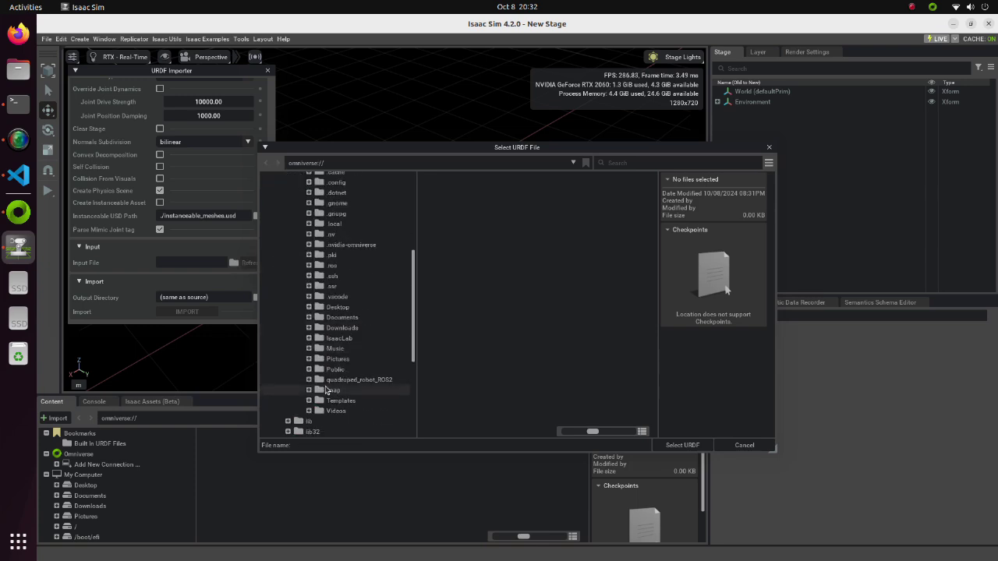
{"action": "left_click", "coordinate": [359, 380]}
{"action": "double_click", "coordinate": [588, 198]}
{"action": "double_click", "coordinate": [492, 199]}
{"action": "double_click", "coordinate": [448, 199]}
{"action": "double_click", "coordinate": [539, 199]}
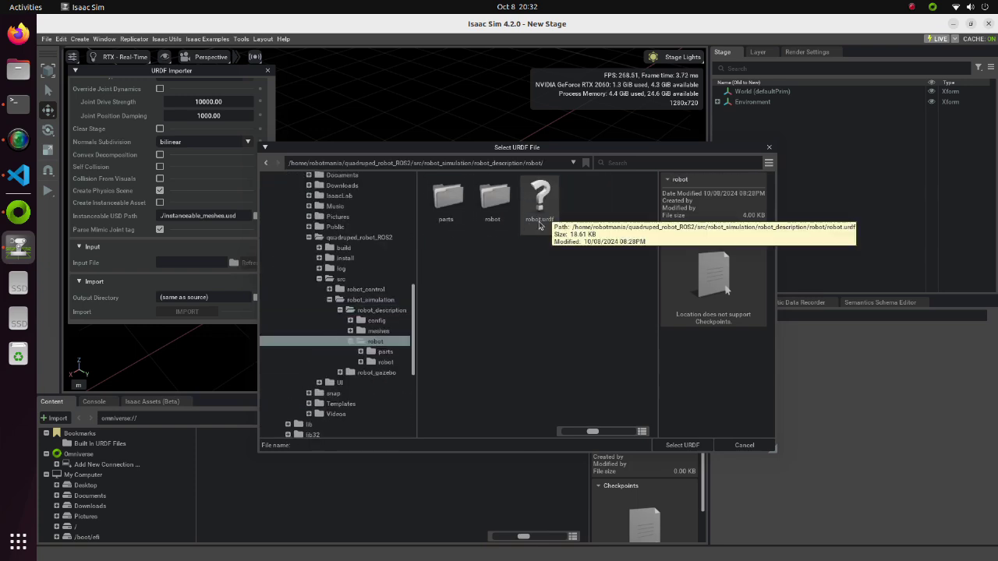
{"action": "left_click", "coordinate": [540, 204]}
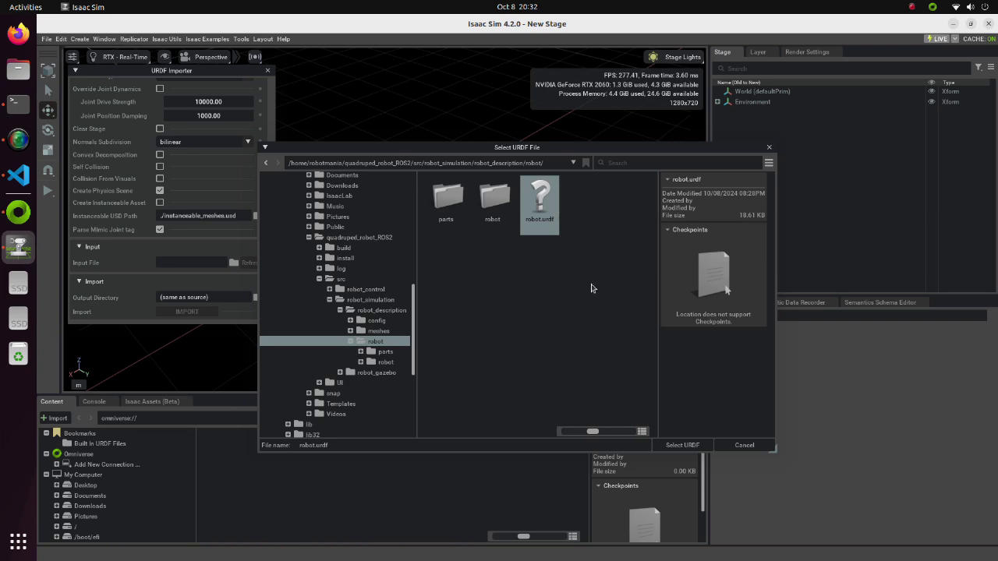
{"action": "left_click", "coordinate": [683, 446]}
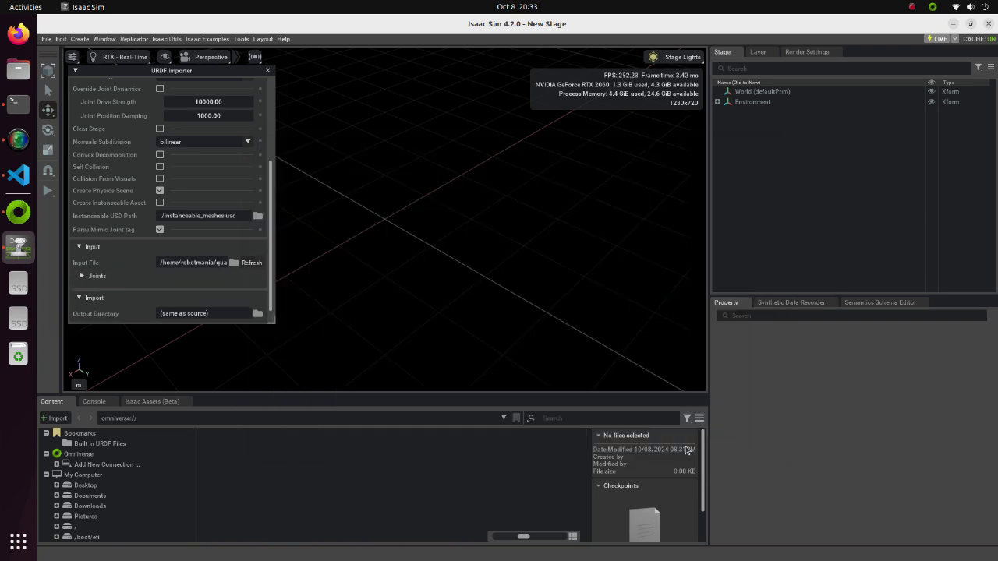
- Import the robot, accepting the save location and overwriting the existing model
{"action": "scroll", "coordinate": [273, 265], "scroll_direction": "down", "scroll_amount": 1}
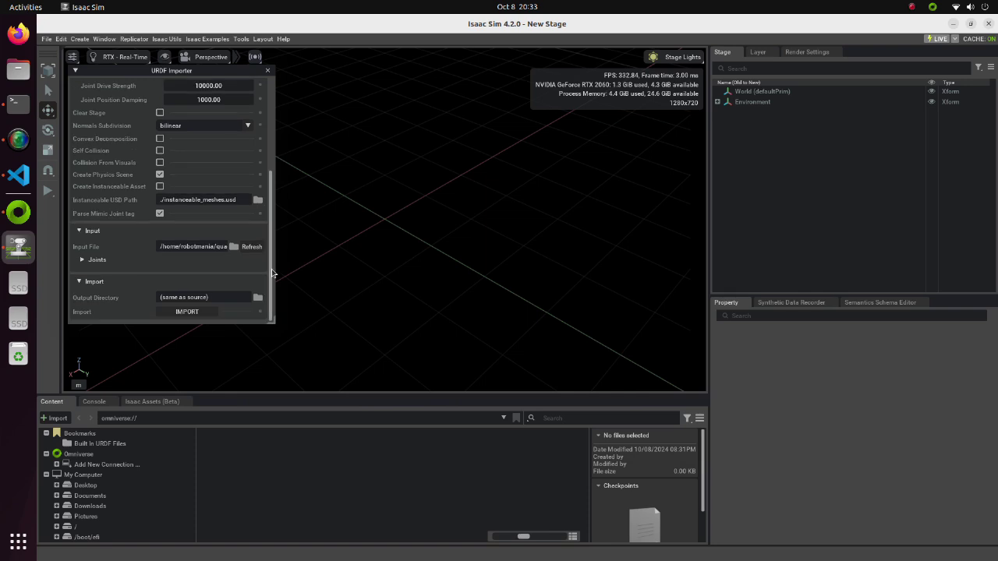
{"action": "left_click", "coordinate": [190, 313]}
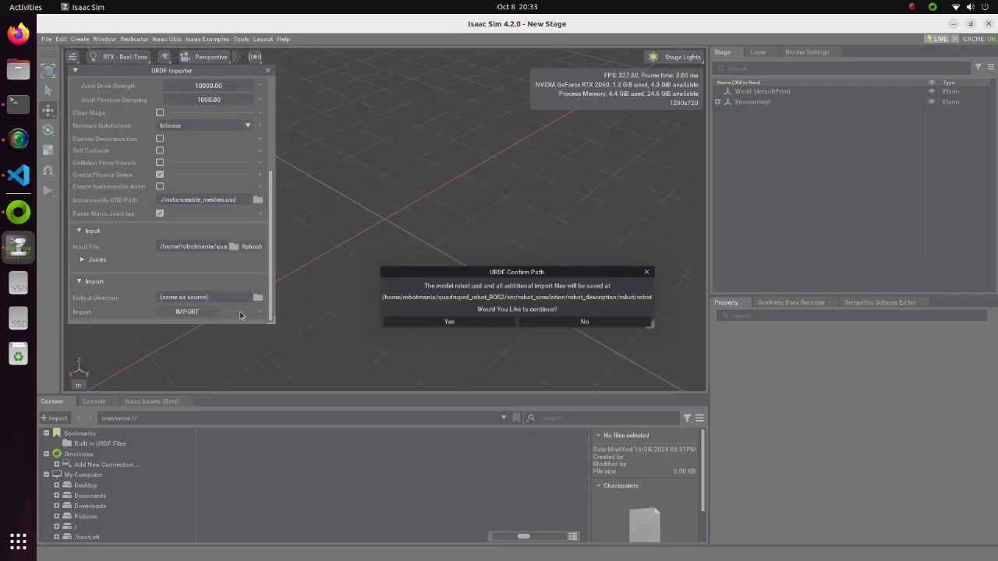
{"action": "left_click", "coordinate": [435, 321]}
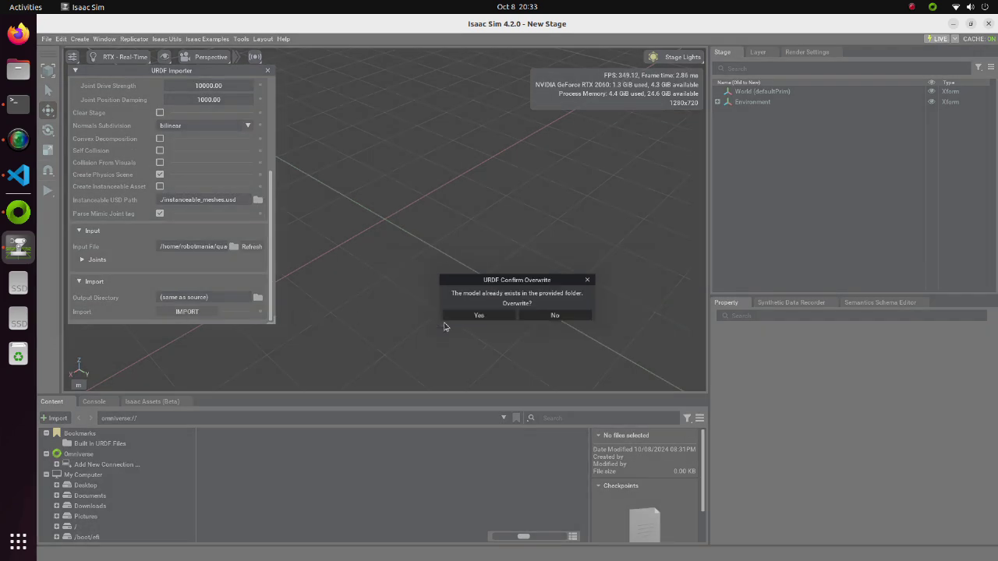
{"action": "left_click", "coordinate": [476, 316]}
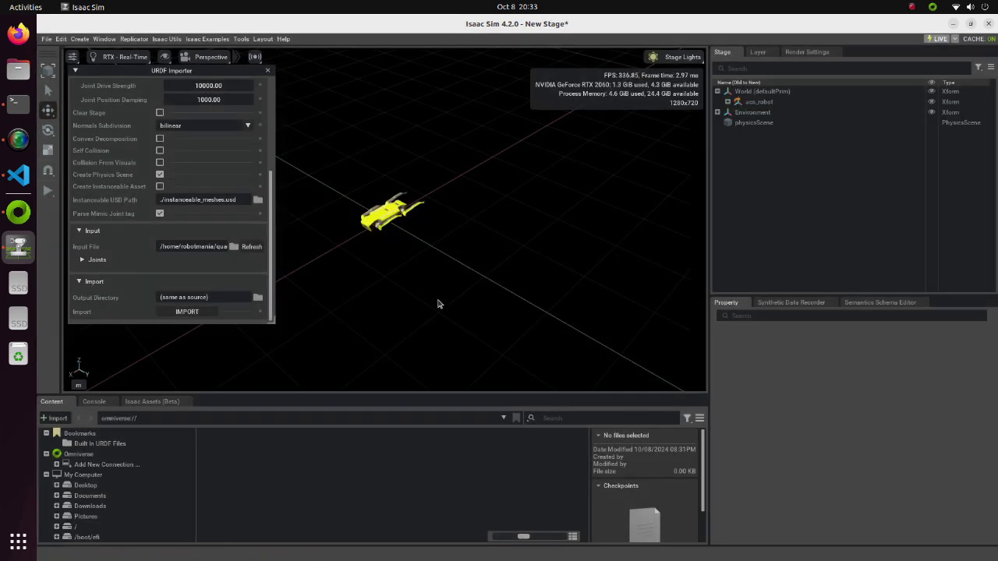
- Close the URDF Importer and add a physics Ground Plane beneath the quadruped
{"action": "left_click", "coordinate": [267, 70]}
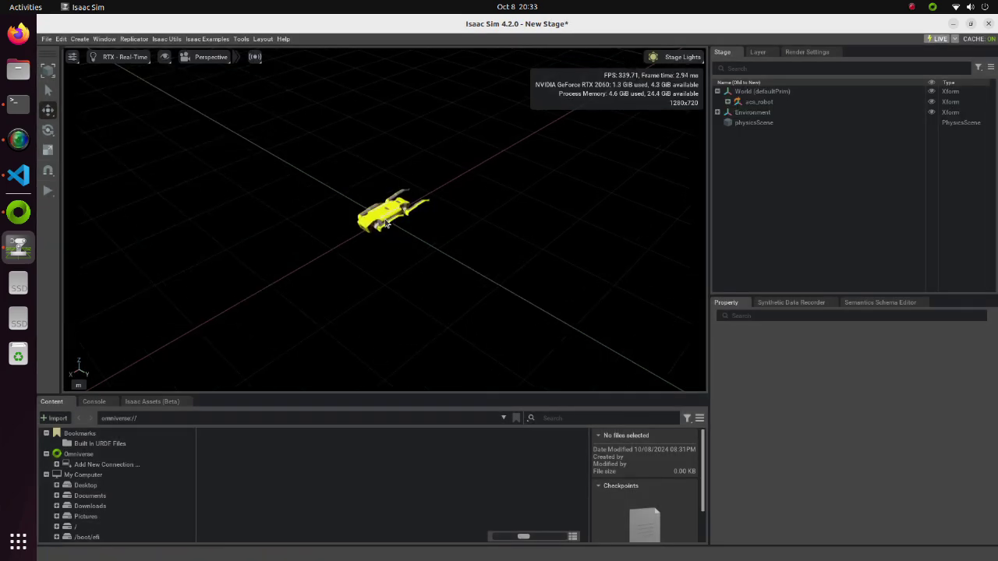
{"action": "scroll", "coordinate": [397, 203], "scroll_direction": "up", "scroll_amount": 4}
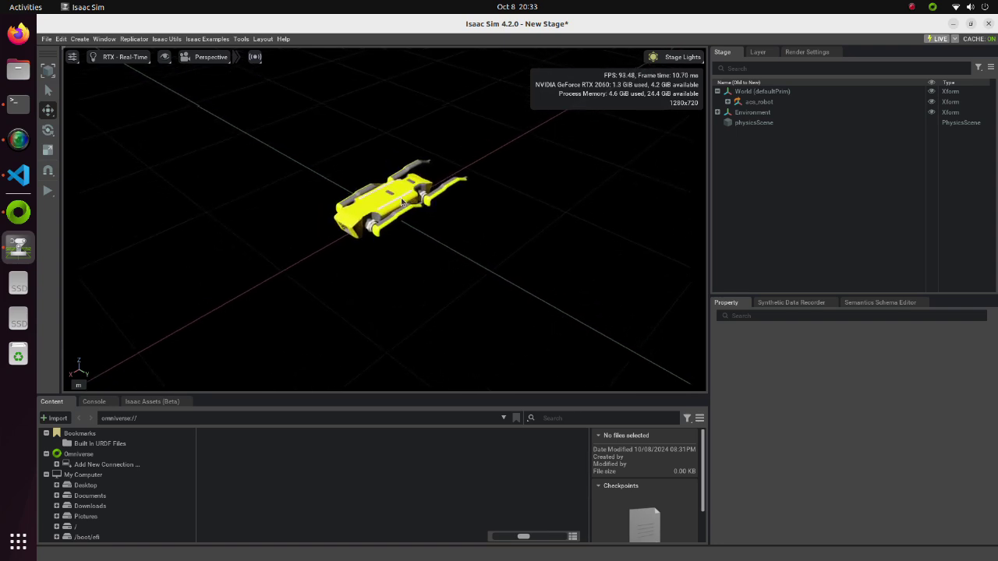
{"action": "scroll", "coordinate": [390, 256], "scroll_direction": "up", "scroll_amount": 1}
{"action": "scroll", "coordinate": [390, 256], "scroll_direction": "up", "scroll_amount": 1}
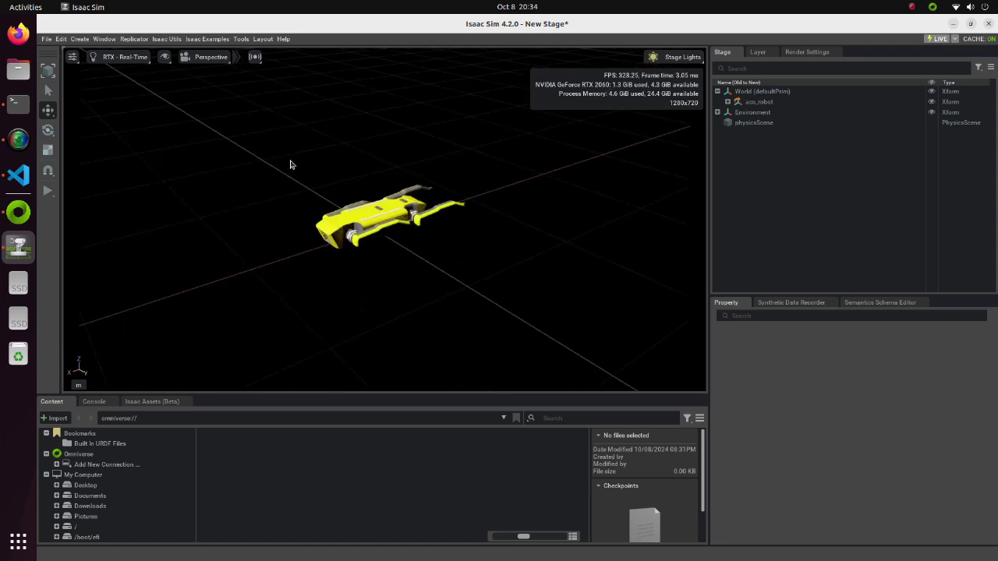
{"action": "left_click", "coordinate": [79, 40]}
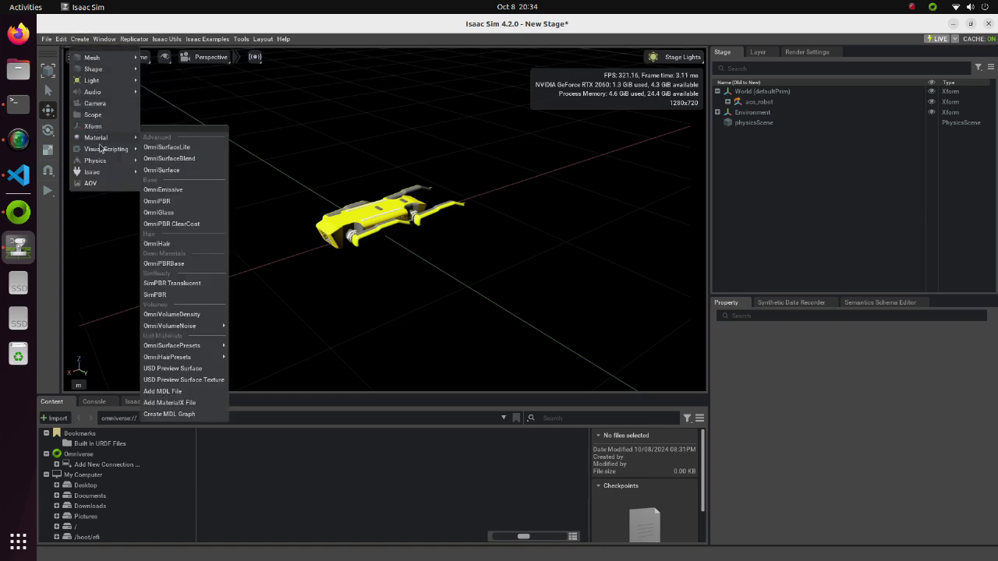
{"action": "mouse_move", "coordinate": [99, 163]}
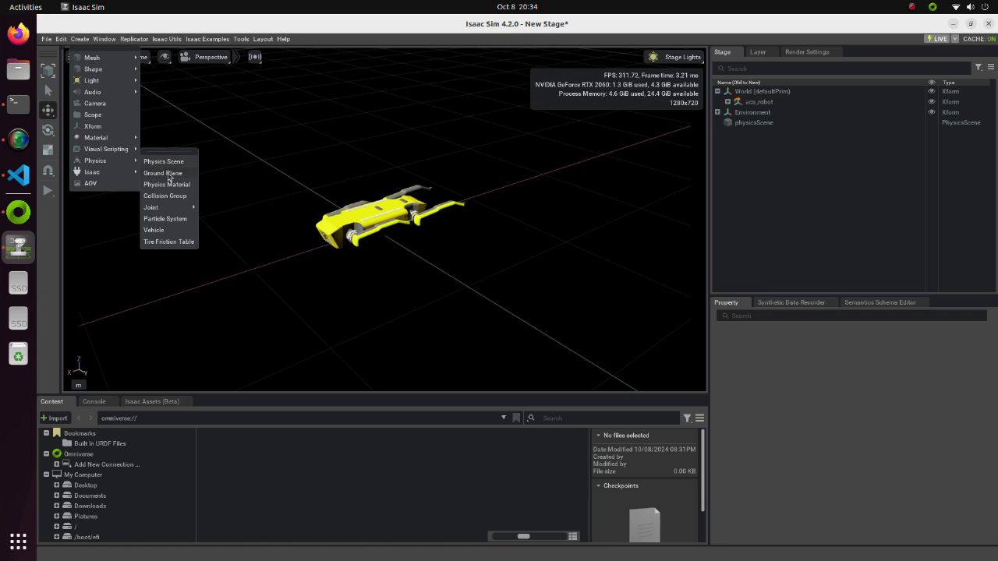
{"action": "left_click", "coordinate": [168, 175]}
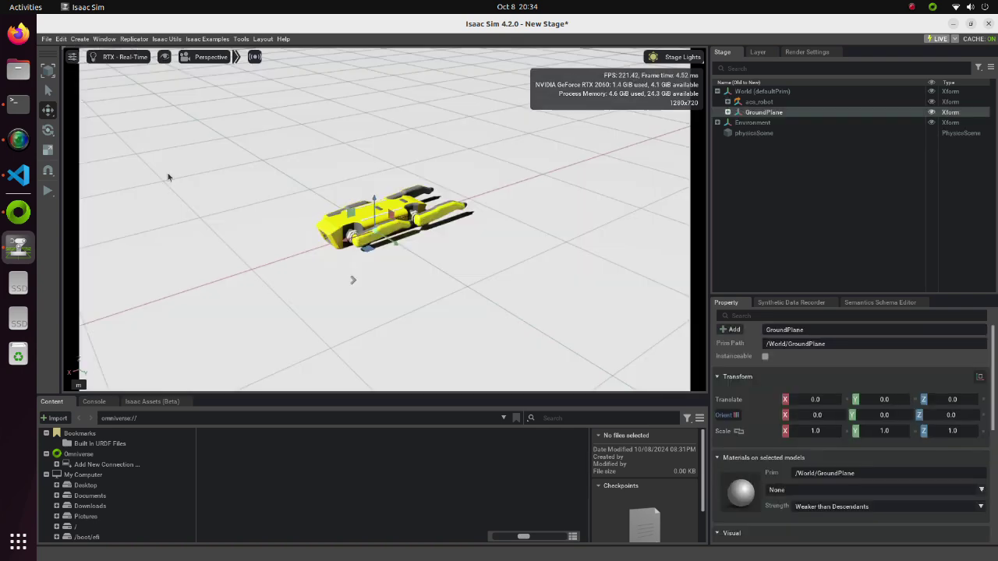
- Lift acs_robot to Z 0.15884, then play and stop the simulation to watch it drop
{"action": "left_click", "coordinate": [384, 218]}
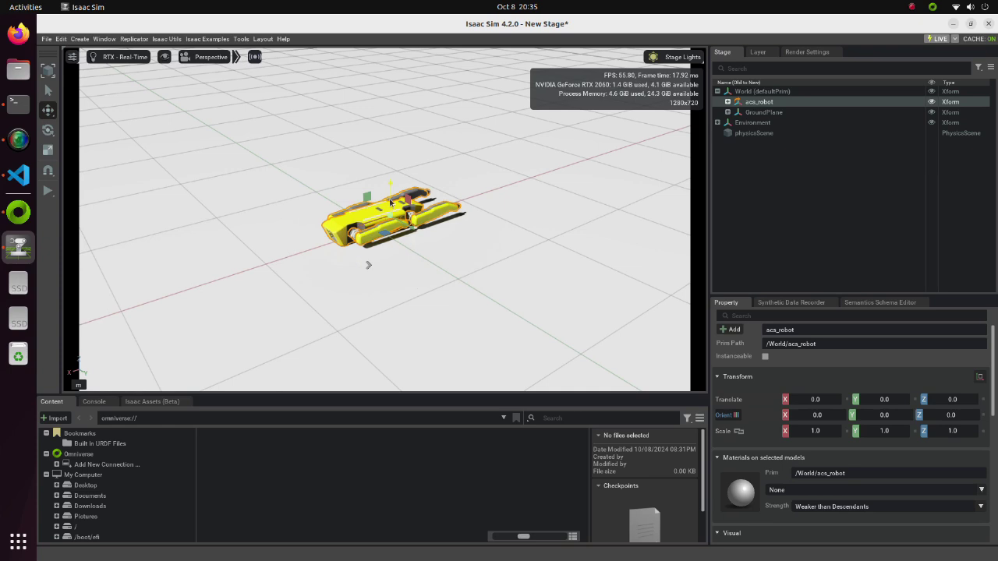
{"action": "left_click_drag", "start_coordinate": [390, 201], "coordinate": [392, 185]}
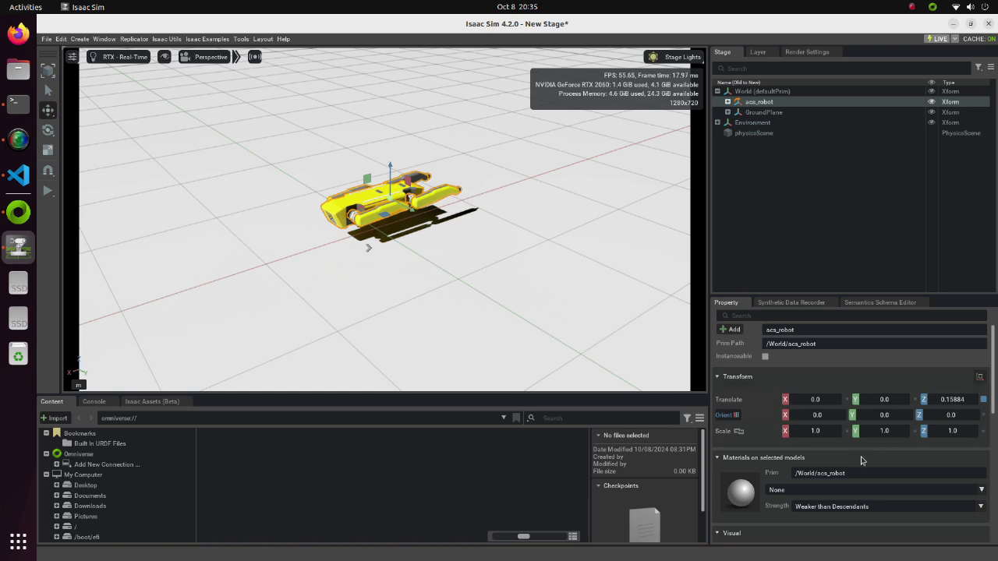
{"action": "left_click", "coordinate": [467, 325]}
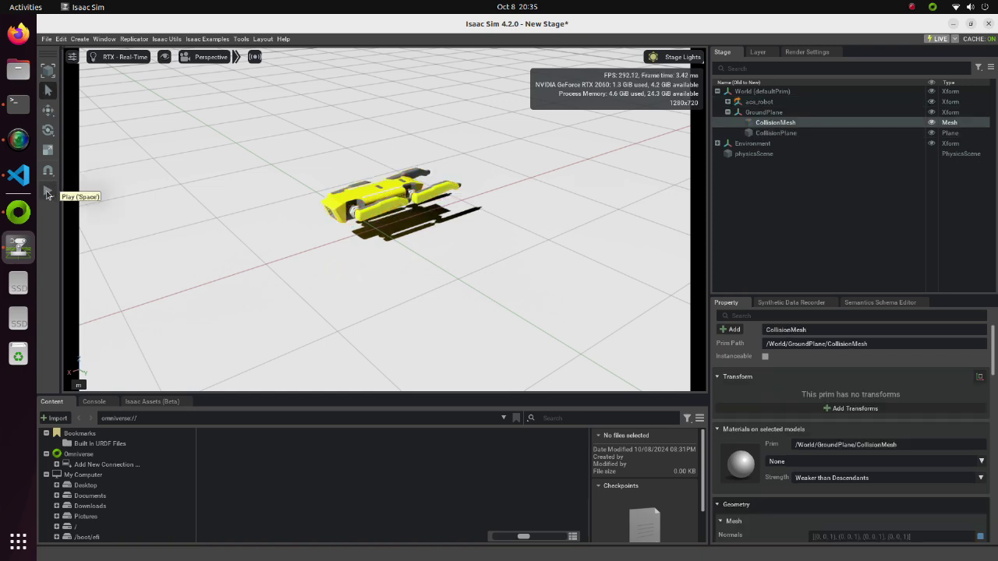
{"action": "left_click", "coordinate": [47, 192]}
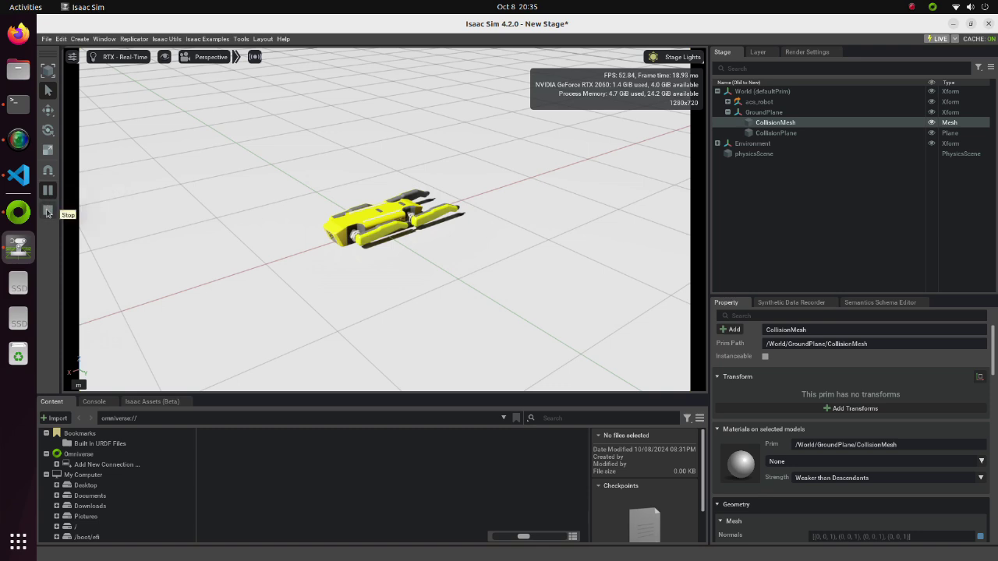
{"action": "left_click", "coordinate": [47, 212]}
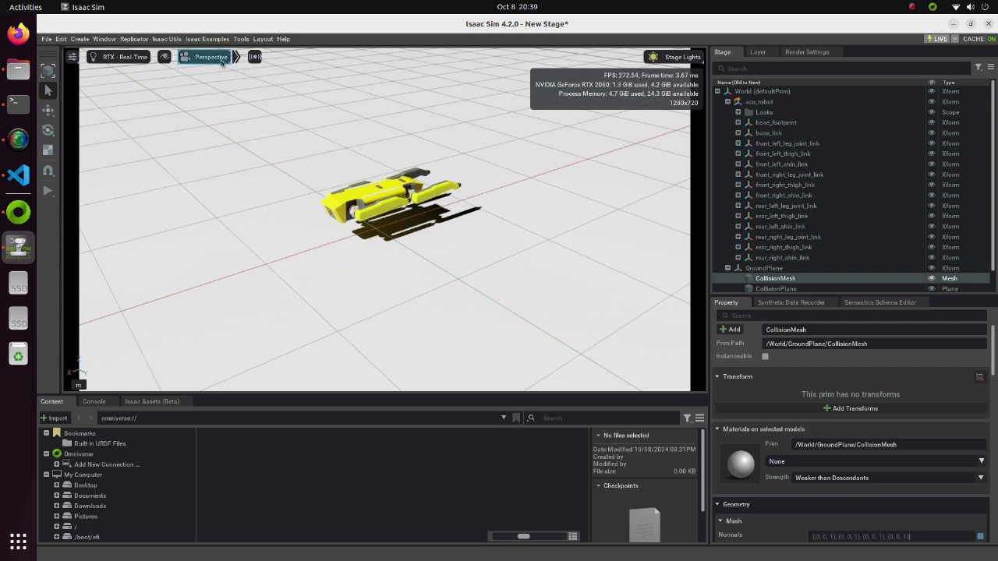
- Create an Articulation Position Controller graph for /World/acs_robot from Common Omnigraphs
{"action": "left_click", "coordinate": [165, 39]}
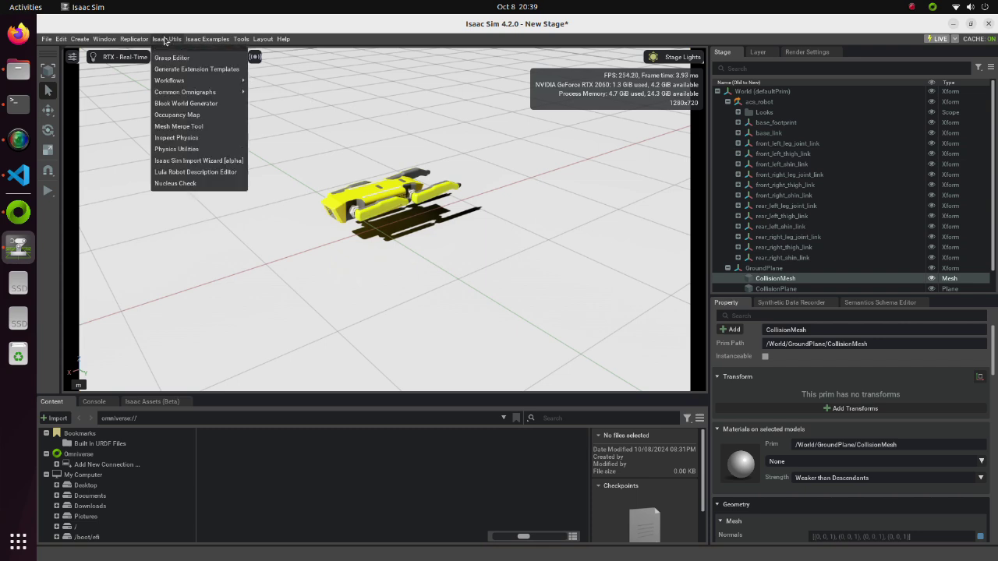
{"action": "mouse_move", "coordinate": [178, 94]}
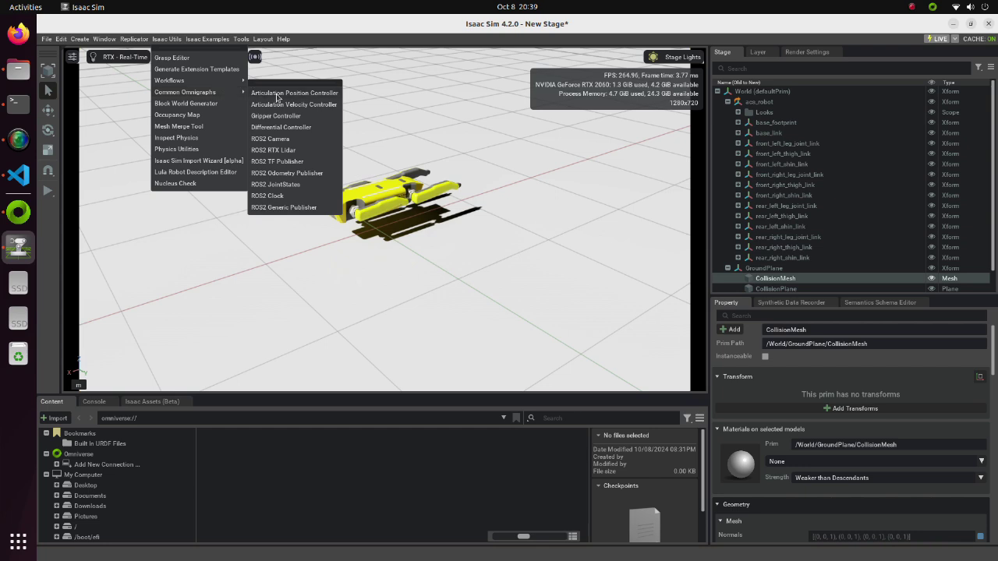
{"action": "left_click", "coordinate": [277, 93]}
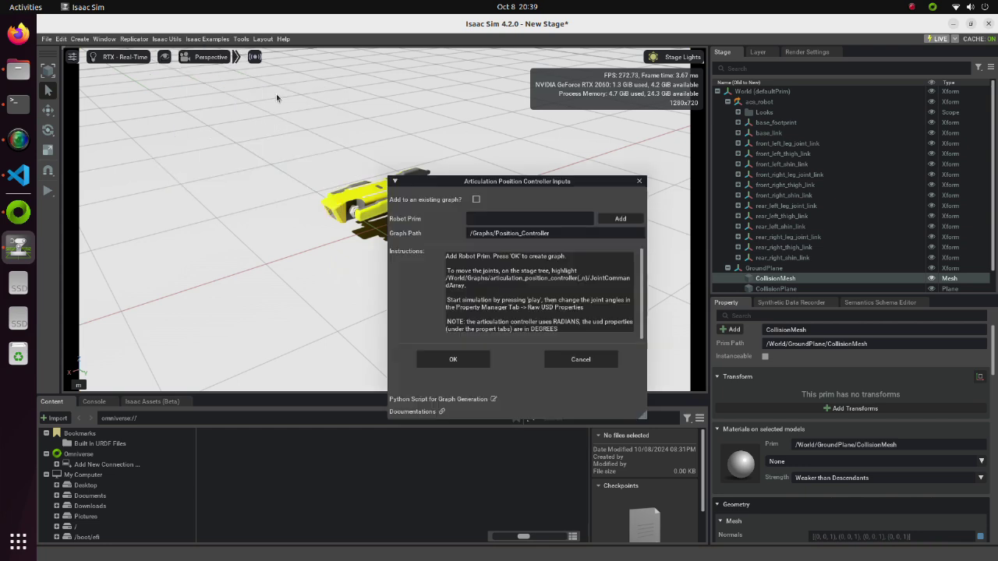
{"action": "left_click", "coordinate": [614, 217]}
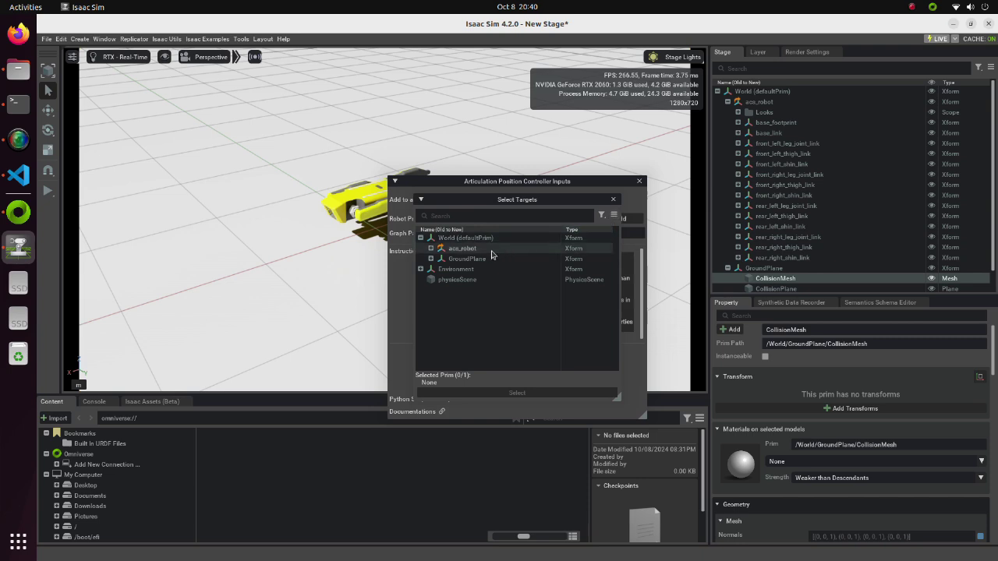
{"action": "left_click", "coordinate": [460, 249]}
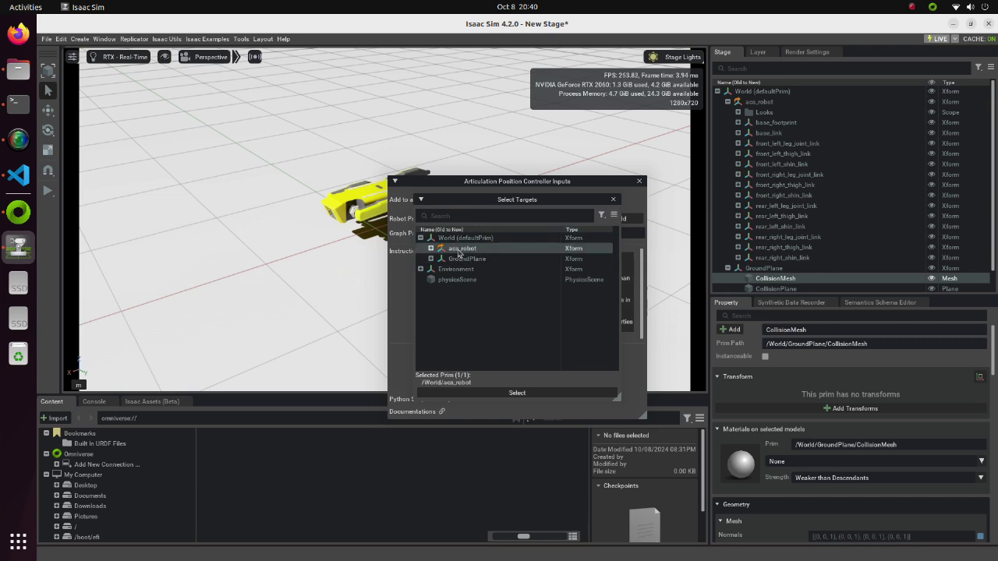
{"action": "left_click", "coordinate": [516, 392]}
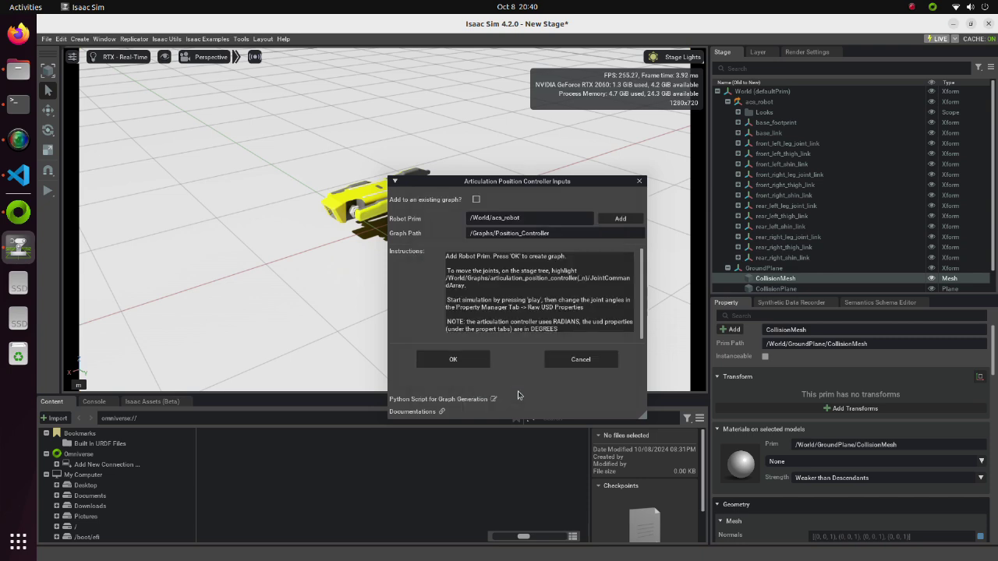
{"action": "left_click", "coordinate": [454, 360]}
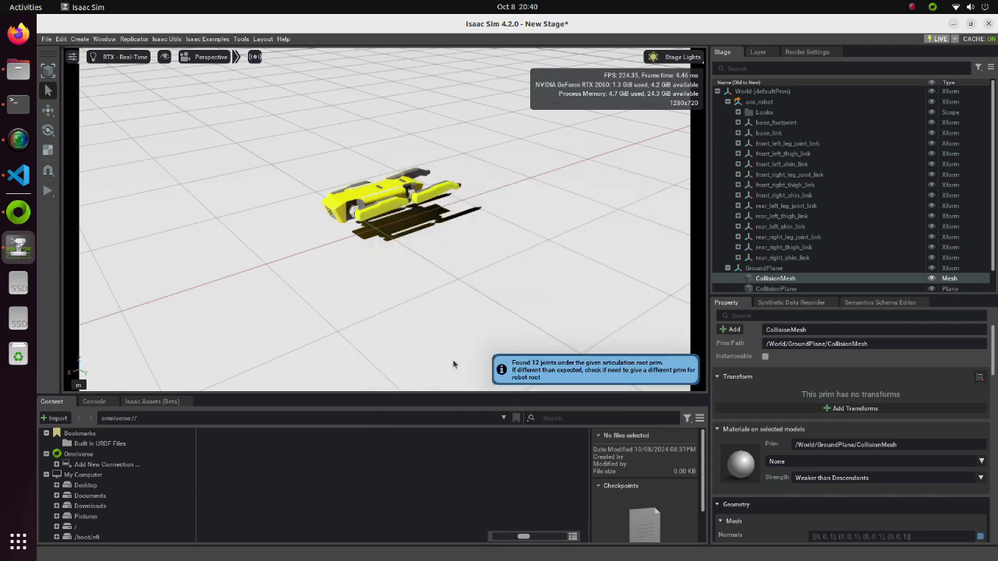
{"action": "left_click", "coordinate": [718, 288]}
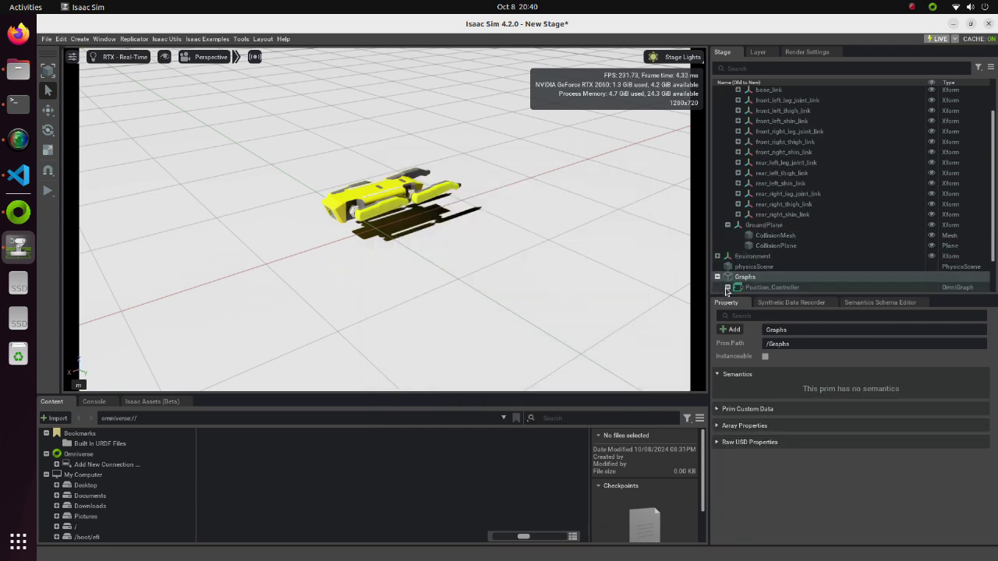
- Open Position_Controller in the Action Graph editor and enlarge the editing area
{"action": "left_click", "coordinate": [727, 287]}
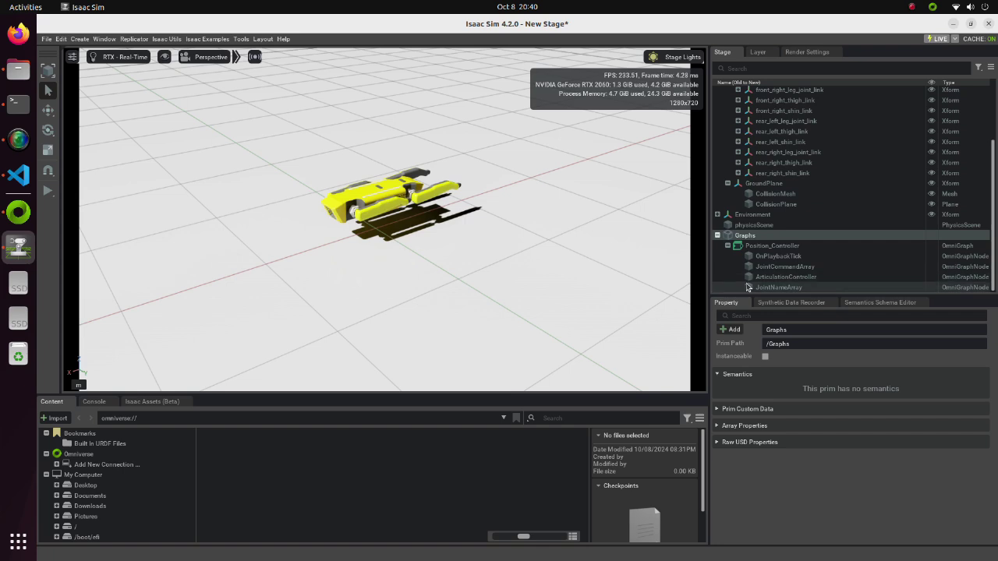
{"action": "left_click", "coordinate": [765, 248]}
{"action": "right_click", "coordinate": [765, 249]}
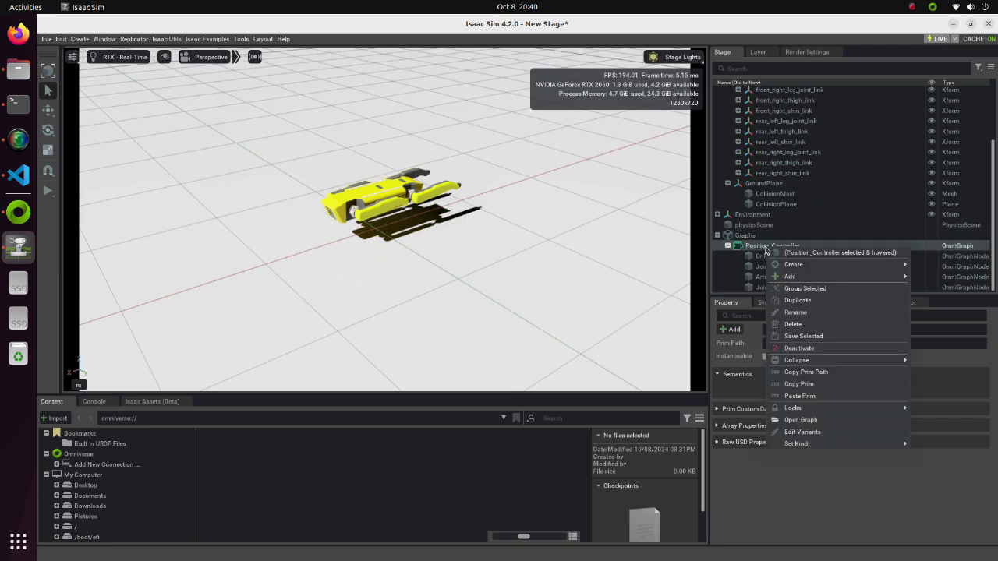
{"action": "left_click", "coordinate": [801, 421]}
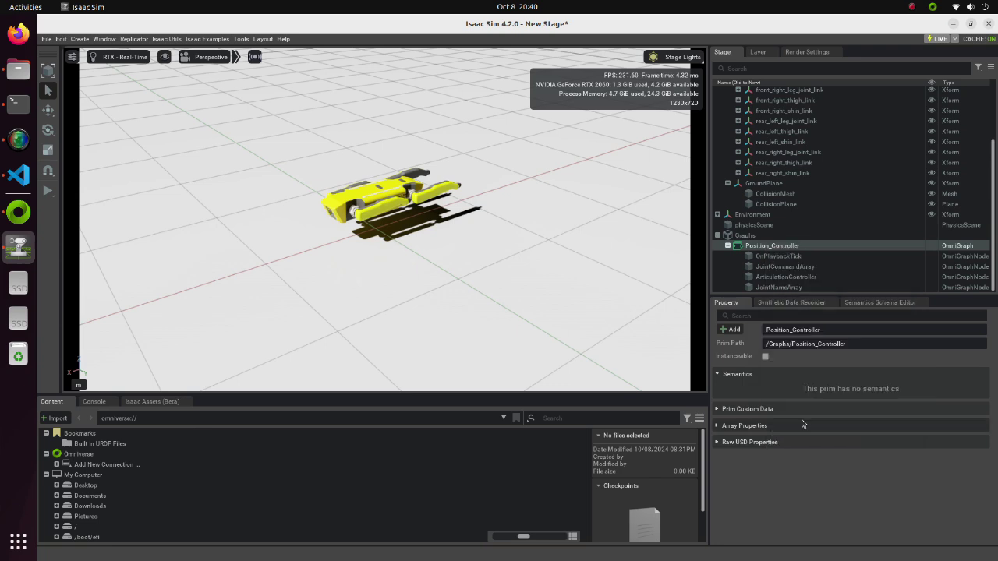
{"action": "left_click_drag", "start_coordinate": [522, 395], "coordinate": [411, 234]}
{"action": "scroll", "coordinate": [452, 382], "scroll_direction": "up", "scroll_amount": 5}
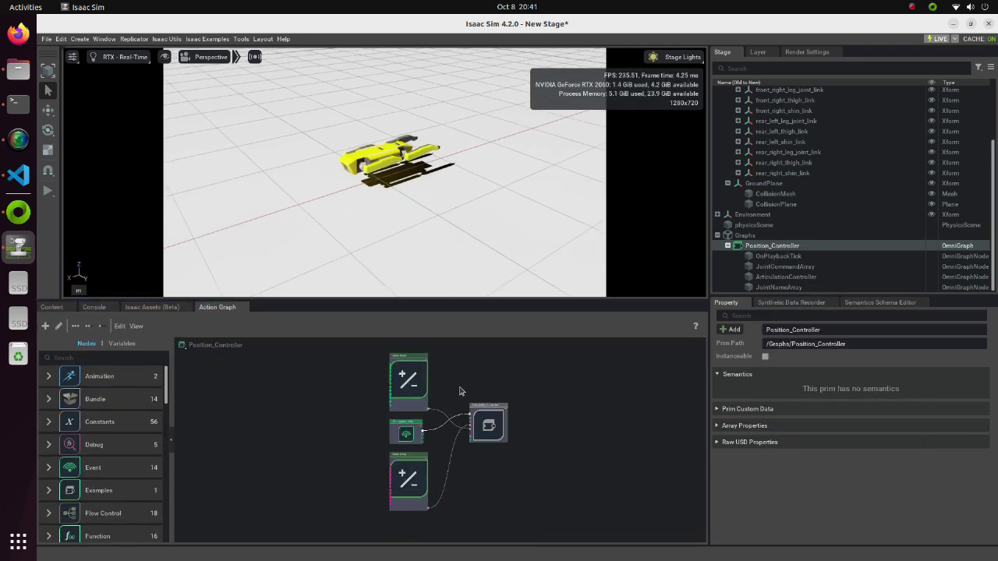
{"action": "scroll", "coordinate": [459, 408], "scroll_direction": "up", "scroll_amount": 4}
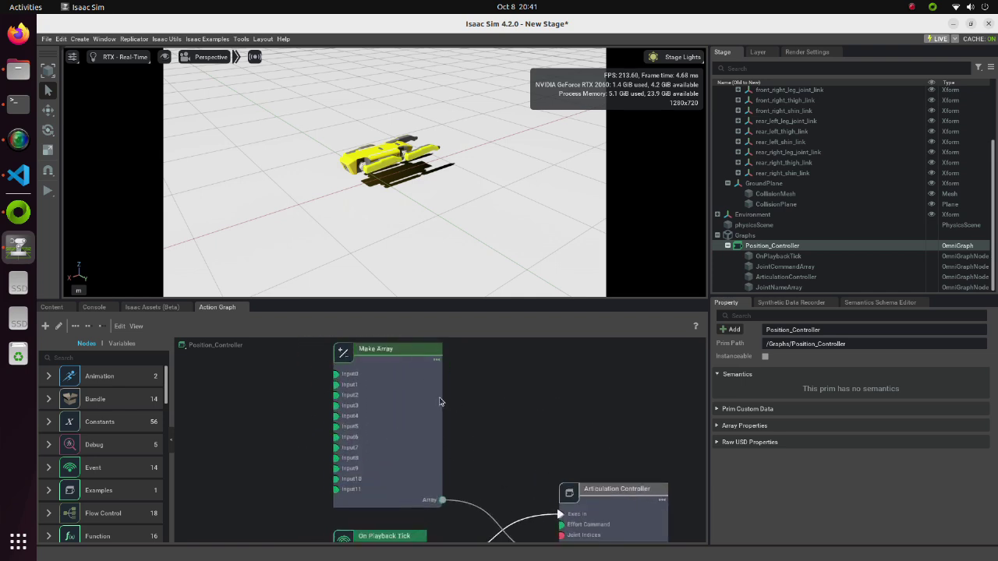
{"action": "left_click", "coordinate": [390, 422]}
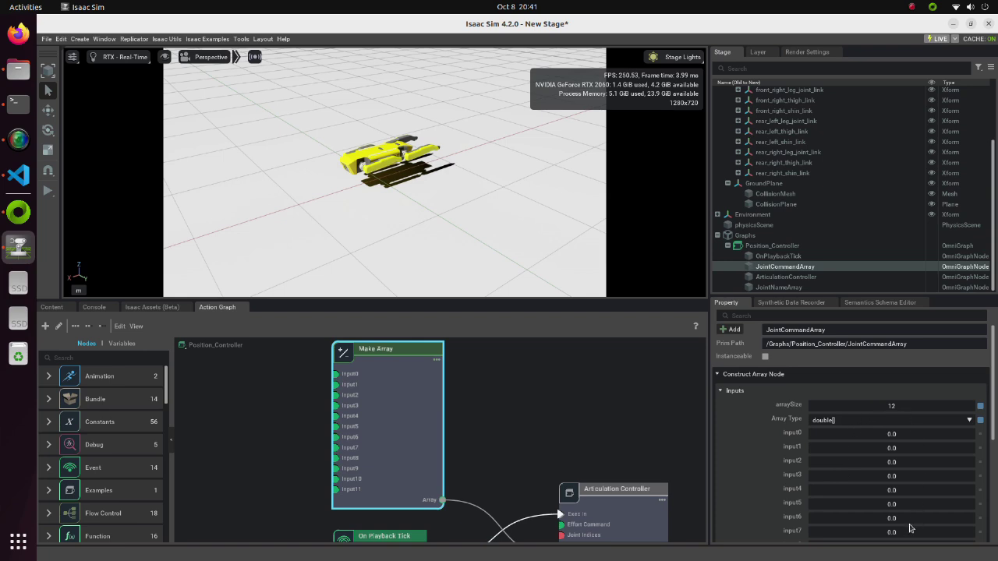
{"action": "scroll", "coordinate": [477, 443], "scroll_direction": "down", "scroll_amount": 3}
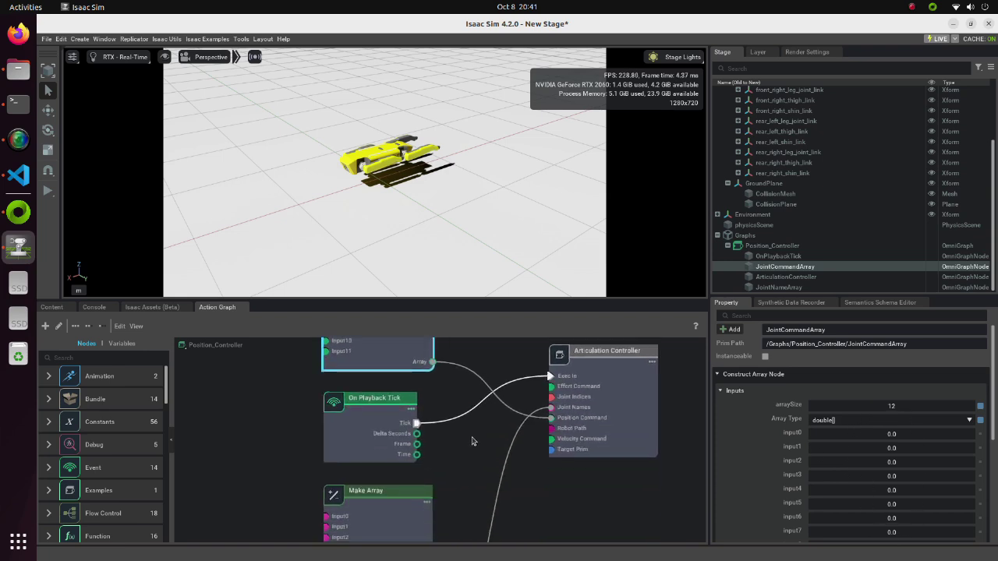
{"action": "left_click", "coordinate": [371, 404]}
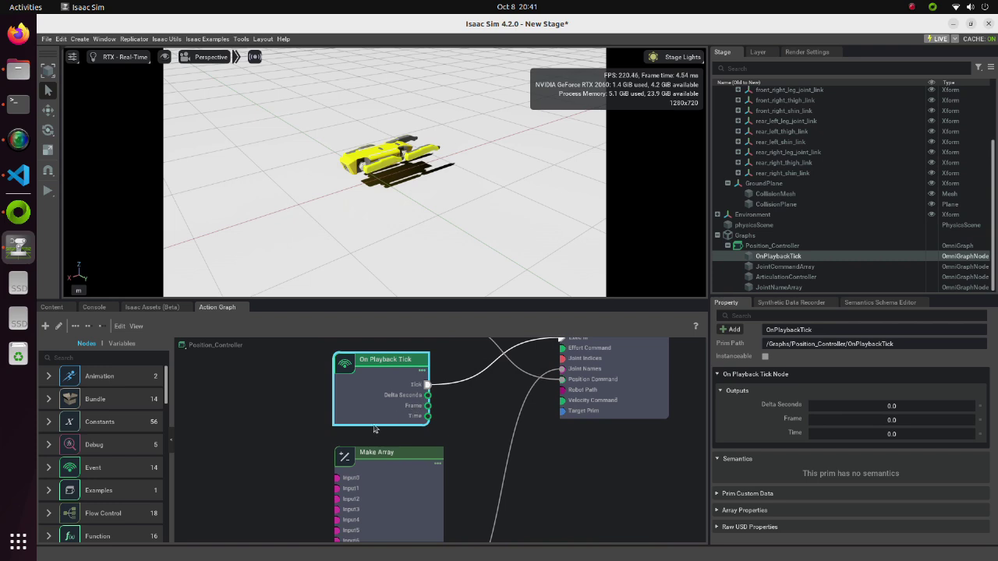
{"action": "left_click", "coordinate": [457, 423]}
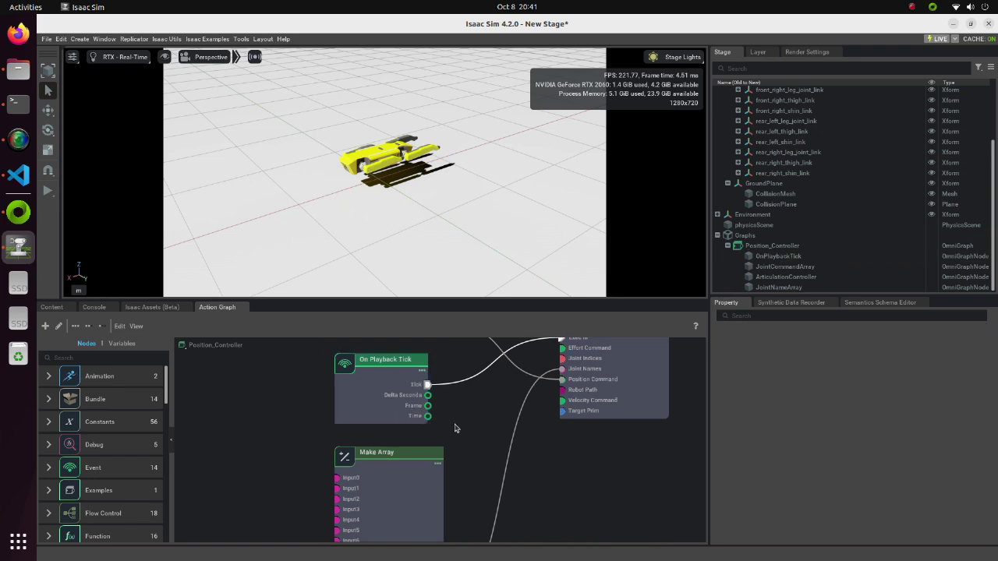
{"action": "scroll", "coordinate": [445, 514], "scroll_direction": "down", "scroll_amount": 3}
{"action": "left_click", "coordinate": [401, 414]}
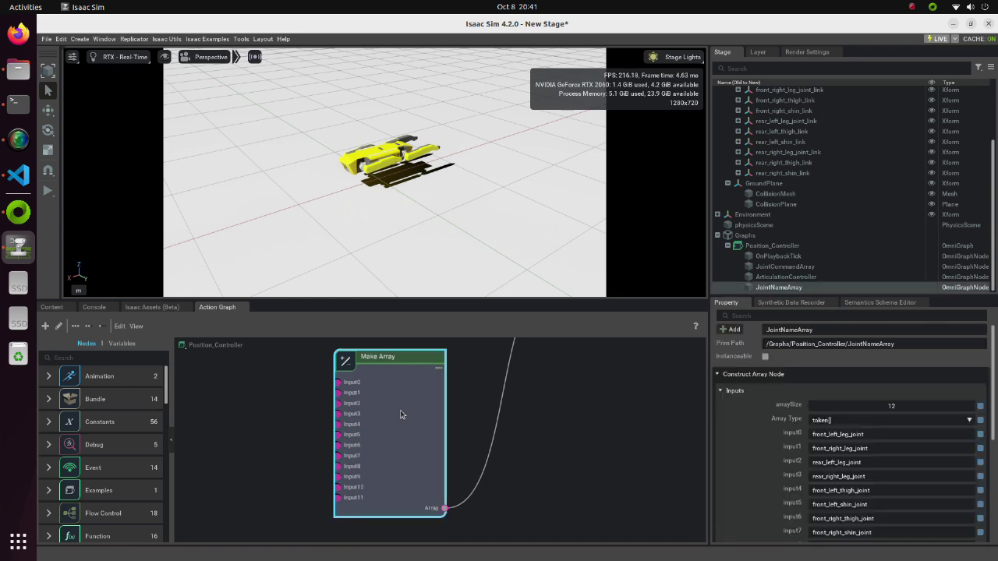
{"action": "scroll", "coordinate": [803, 460], "scroll_direction": "down", "scroll_amount": 3}
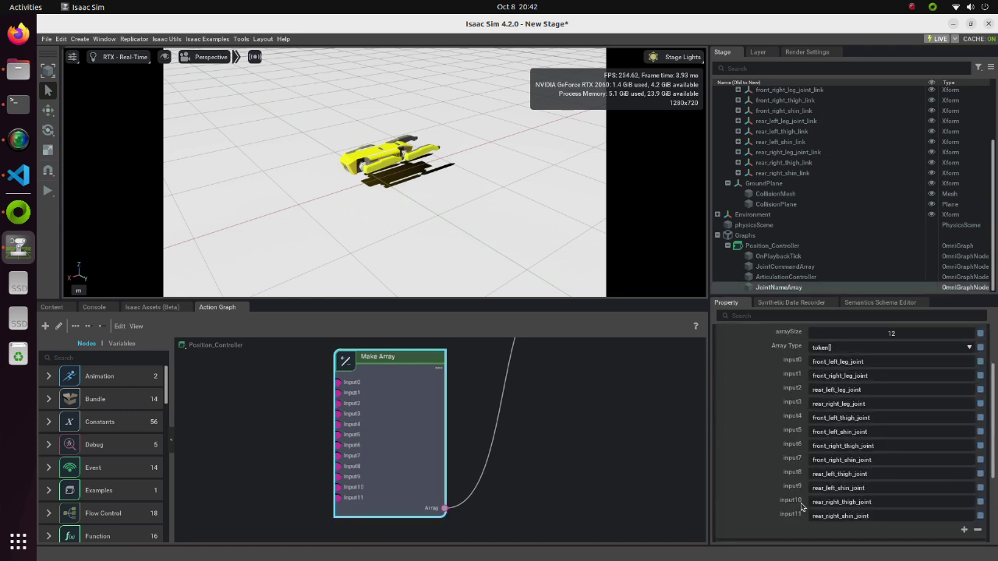
{"action": "scroll", "coordinate": [516, 499], "scroll_direction": "up", "scroll_amount": 5}
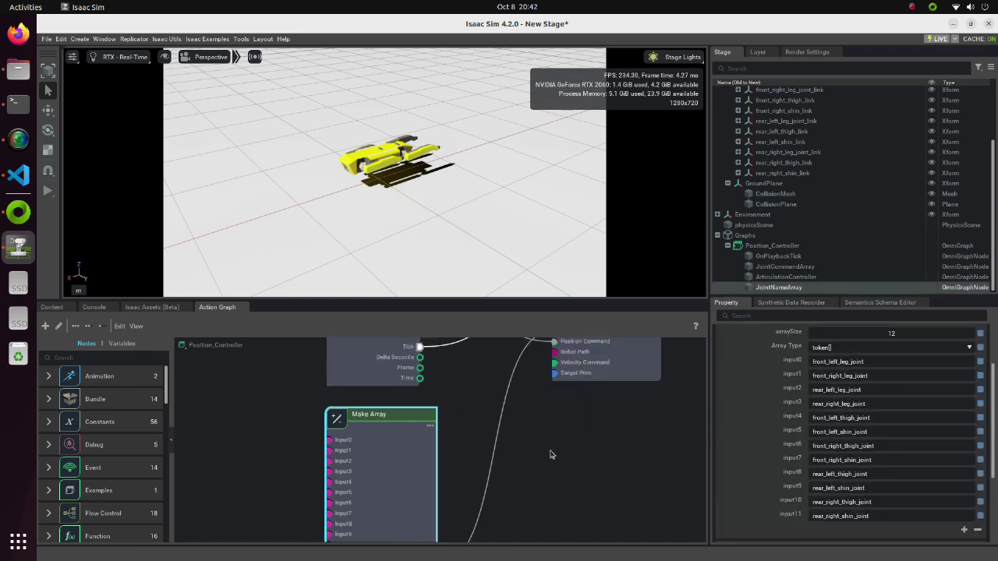
{"action": "left_click", "coordinate": [598, 411]}
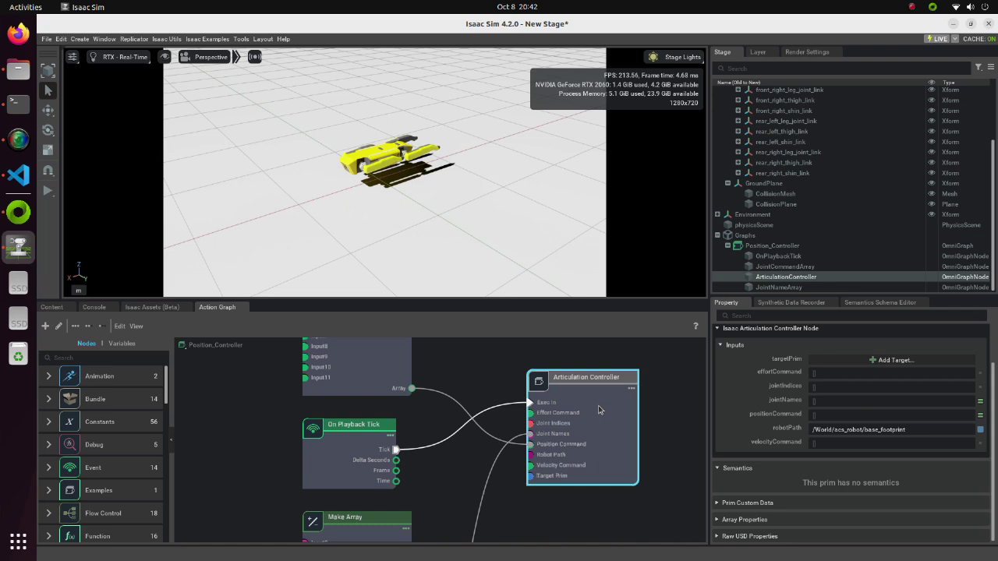
{"action": "left_click", "coordinate": [655, 405]}
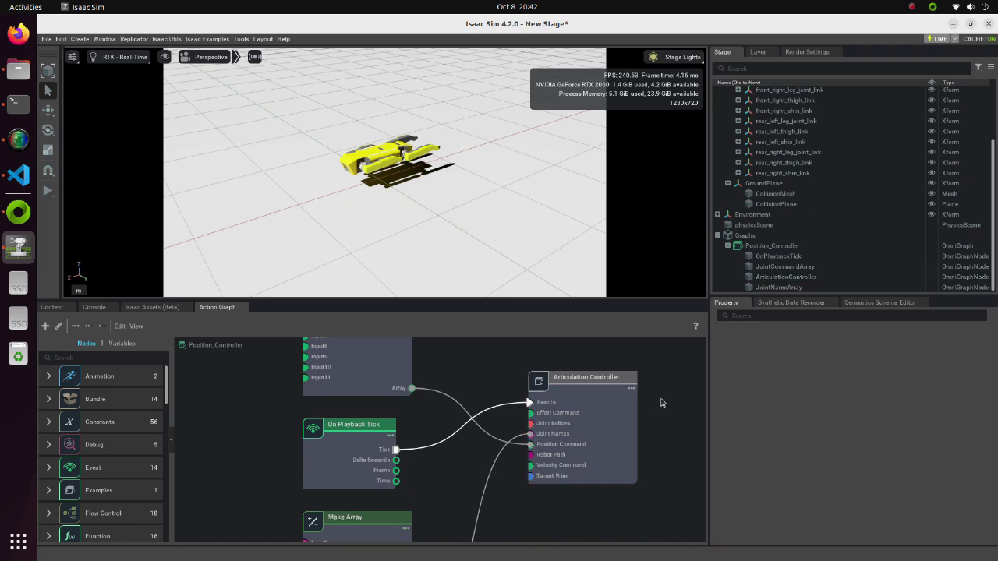
- Set JointCommandArray input0 to 1.0 and play the simulation to move the quadruped
{"action": "left_click", "coordinate": [384, 356]}
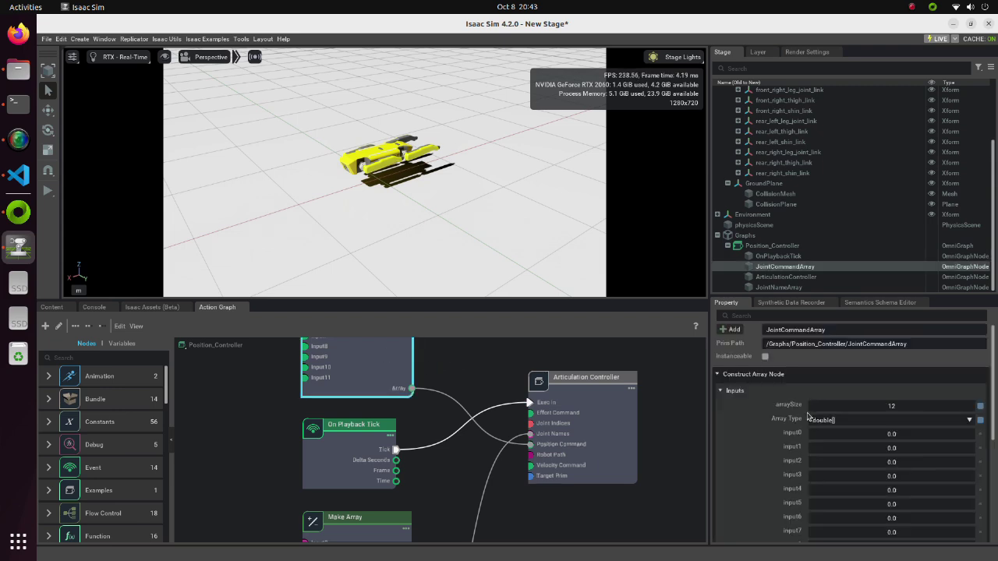
{"action": "double_click", "coordinate": [893, 437]}
{"action": "key", "text": "Return"}
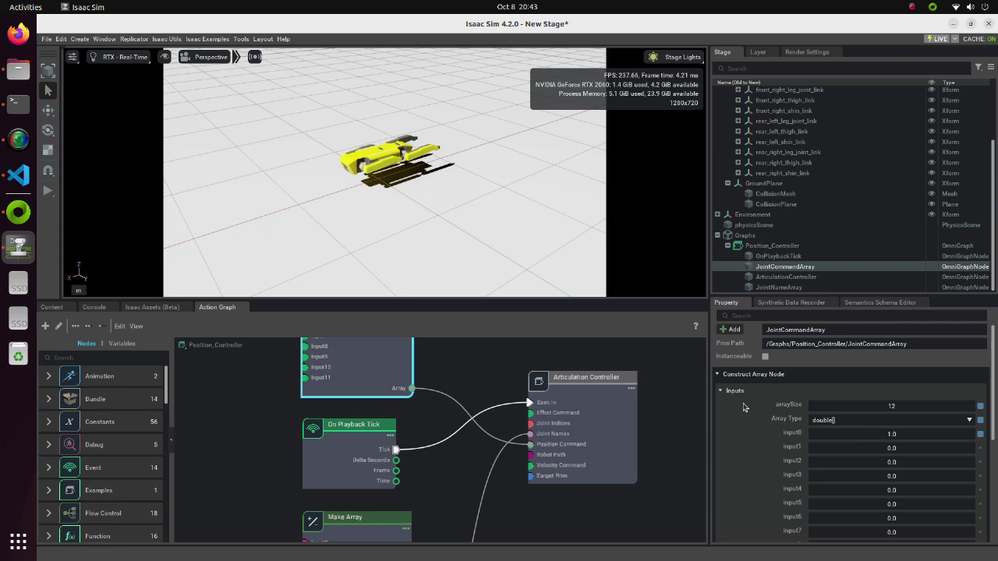
{"action": "left_click", "coordinate": [47, 191]}
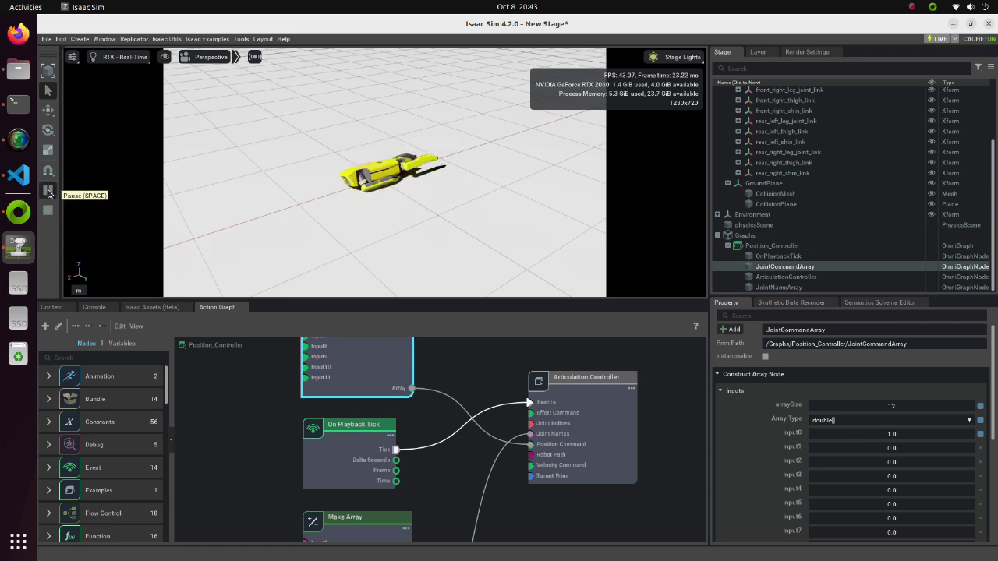
{"action": "scroll", "coordinate": [358, 187], "scroll_direction": "up", "scroll_amount": 5}
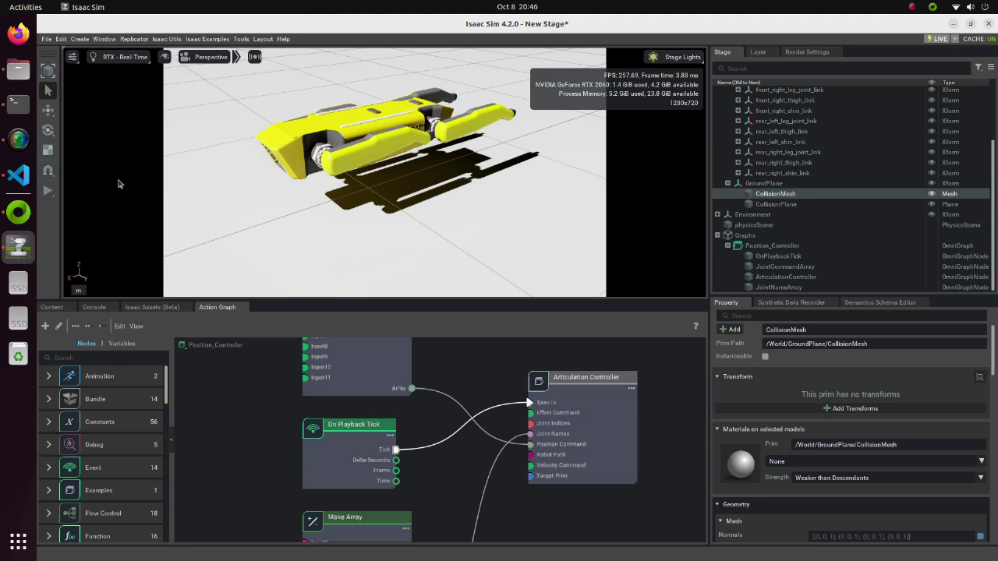
{"action": "left_click", "coordinate": [17, 70]}
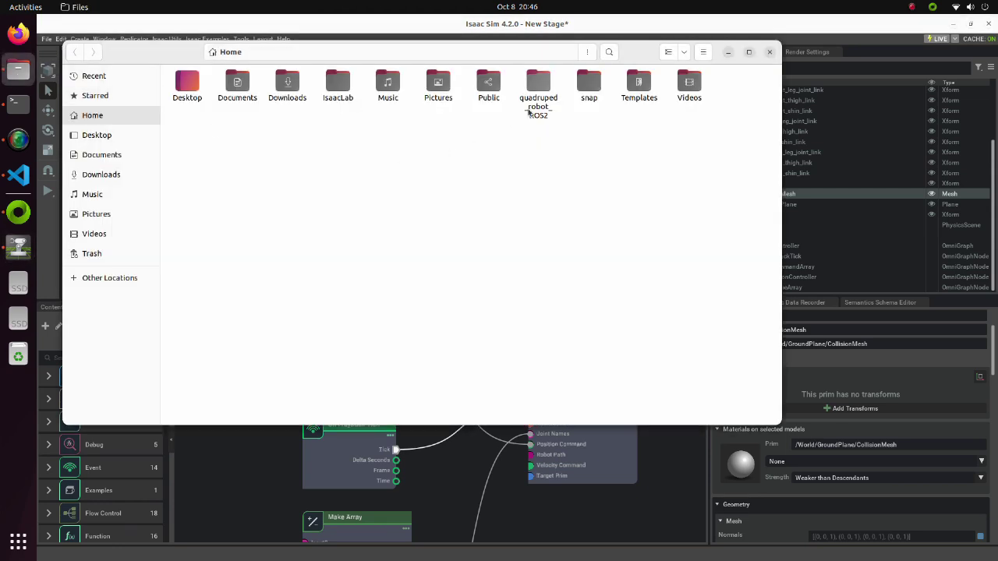
- Browse to src/robot_simulation/robot_description/config and open robot_controller.yaml in VS Code
{"action": "double_click", "coordinate": [532, 98]}
{"action": "double_click", "coordinate": [379, 87]}
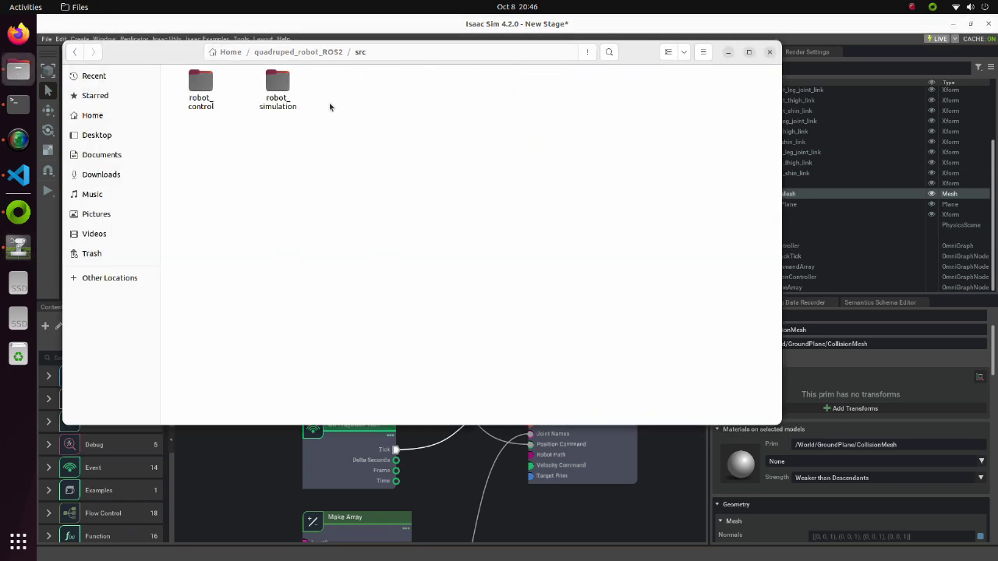
{"action": "double_click", "coordinate": [277, 86]}
{"action": "double_click", "coordinate": [204, 97]}
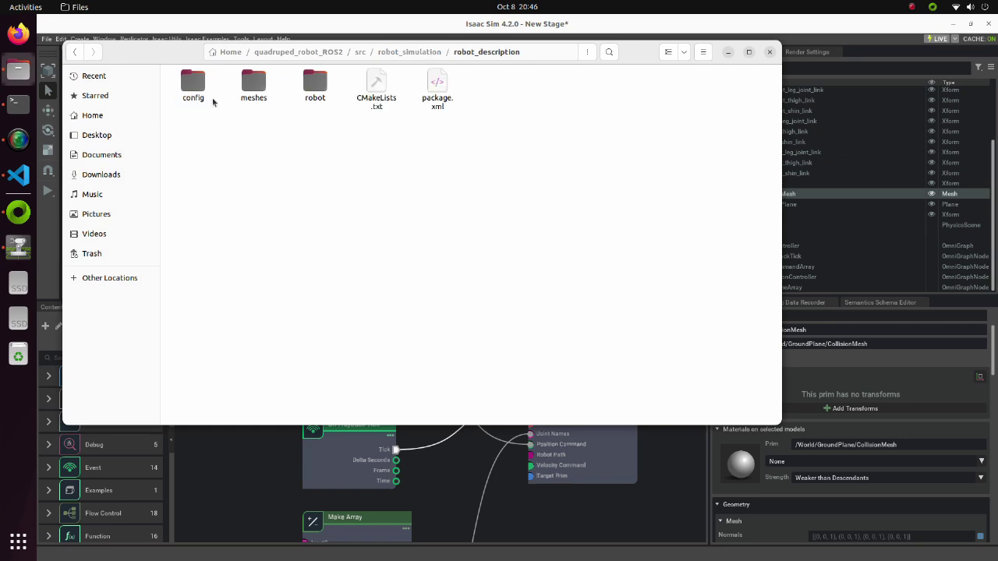
{"action": "double_click", "coordinate": [192, 86]}
{"action": "double_click", "coordinate": [205, 87]}
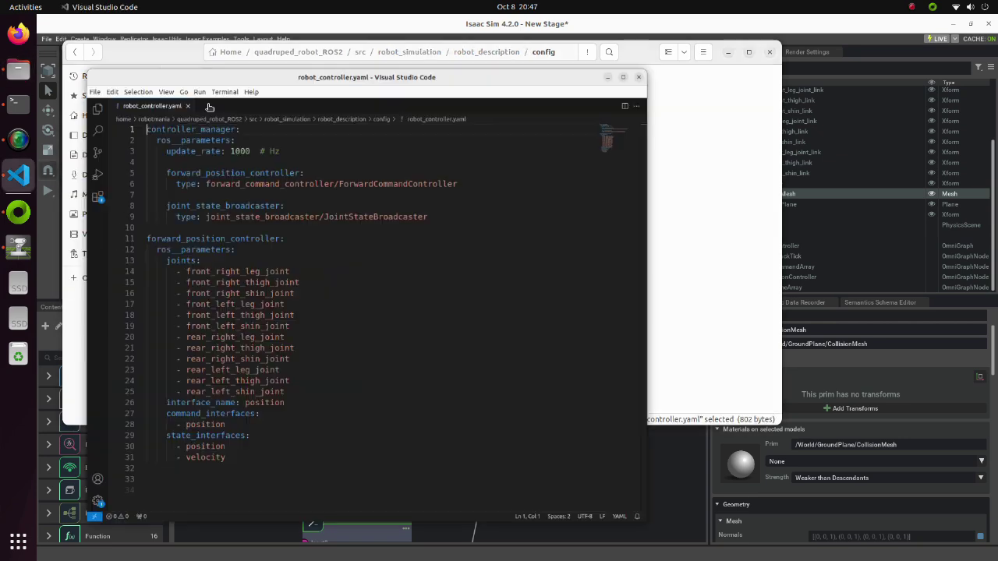
- Change JointNameArray input0 from front_left_leg_joint to front_right_leg_joint, per the controller file
{"action": "left_click_drag", "start_coordinate": [168, 234], "coordinate": [339, 365]}
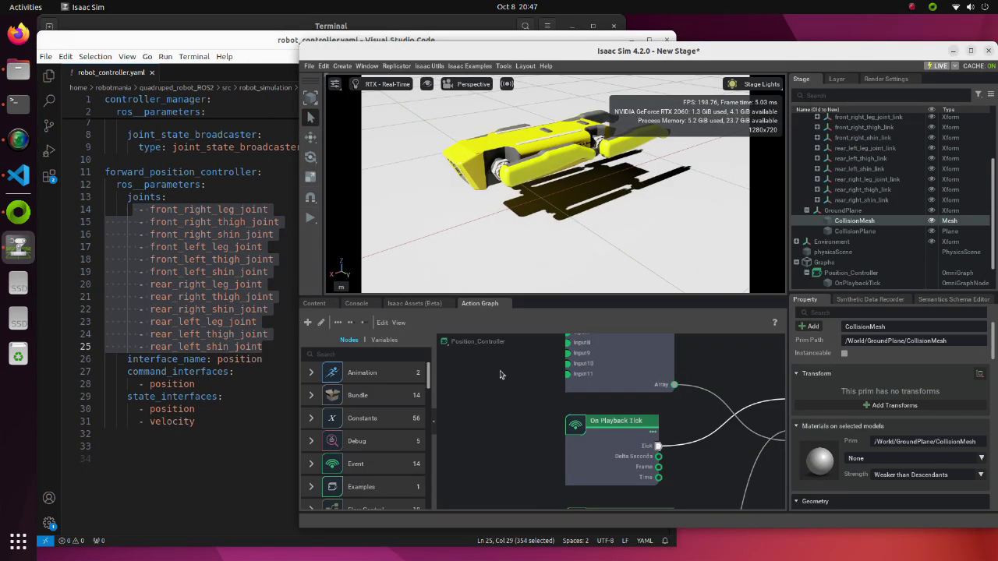
{"action": "scroll", "coordinate": [522, 418], "scroll_direction": "down", "scroll_amount": 2}
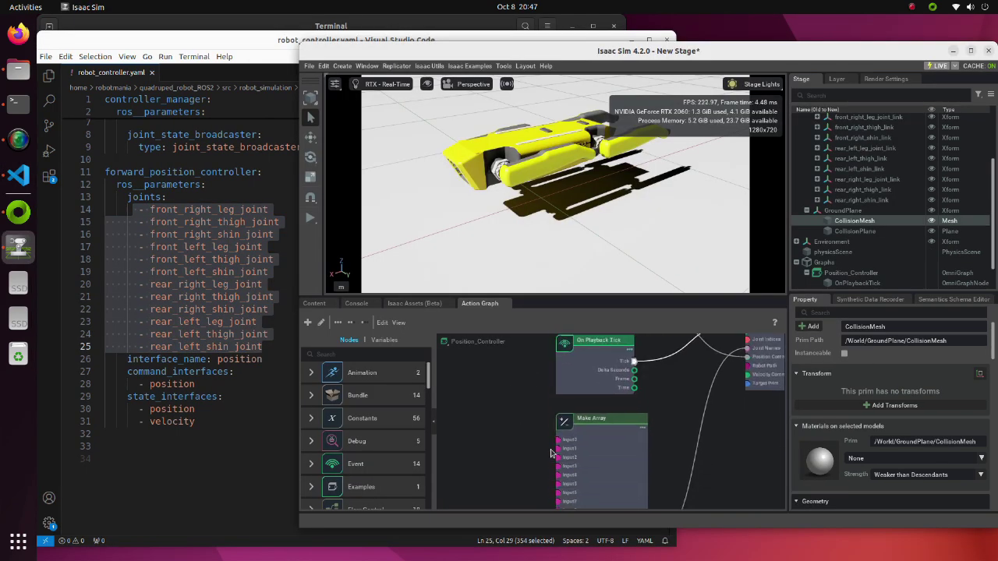
{"action": "left_click", "coordinate": [608, 460]}
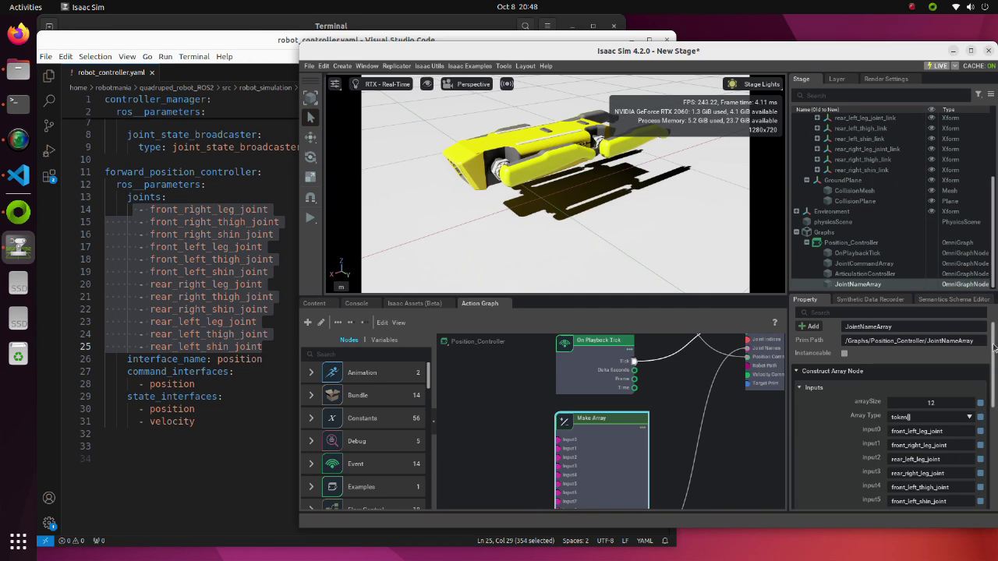
{"action": "scroll", "coordinate": [990, 381], "scroll_direction": "down", "scroll_amount": 2}
{"action": "scroll", "coordinate": [992, 389], "scroll_direction": "down", "scroll_amount": 1}
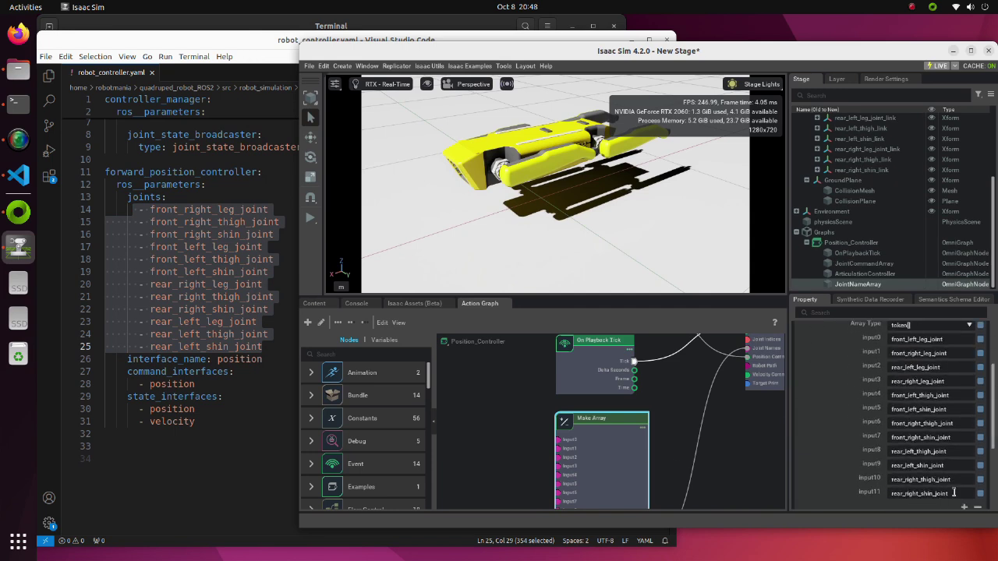
{"action": "left_click", "coordinate": [937, 341]}
{"action": "key", "text": "BackSpace"}
{"action": "key", "text": "BackSpace"}
{"action": "key", "text": "BackSpace"}
{"action": "key", "text": "BackSpace"}
{"action": "type", "text": "right"}
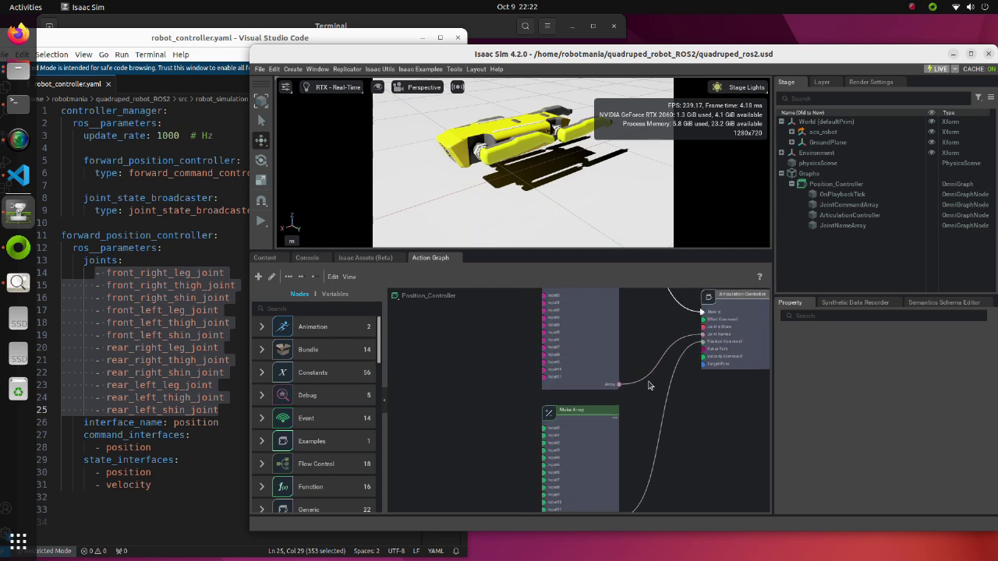
- Add a ROS2 Context node and place it left of the array nodes
{"action": "left_click", "coordinate": [314, 309]}
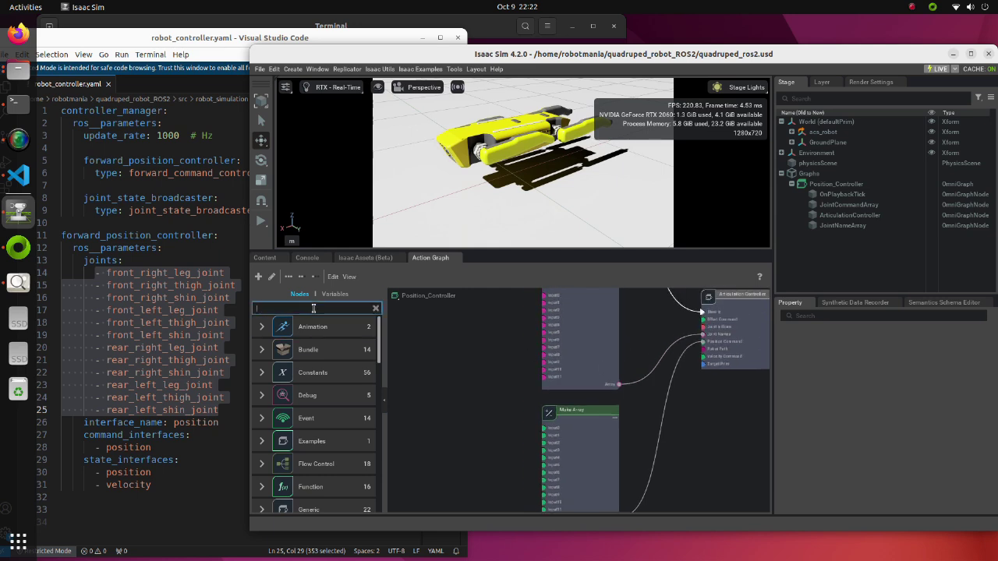
{"action": "type", "text": "ROS2"}
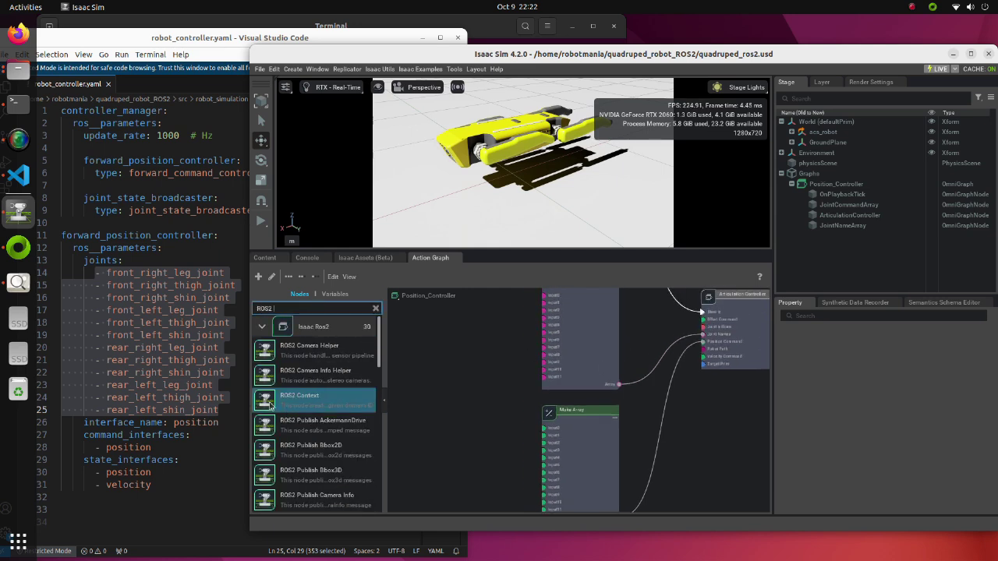
{"action": "left_click_drag", "start_coordinate": [337, 396], "coordinate": [428, 375]}
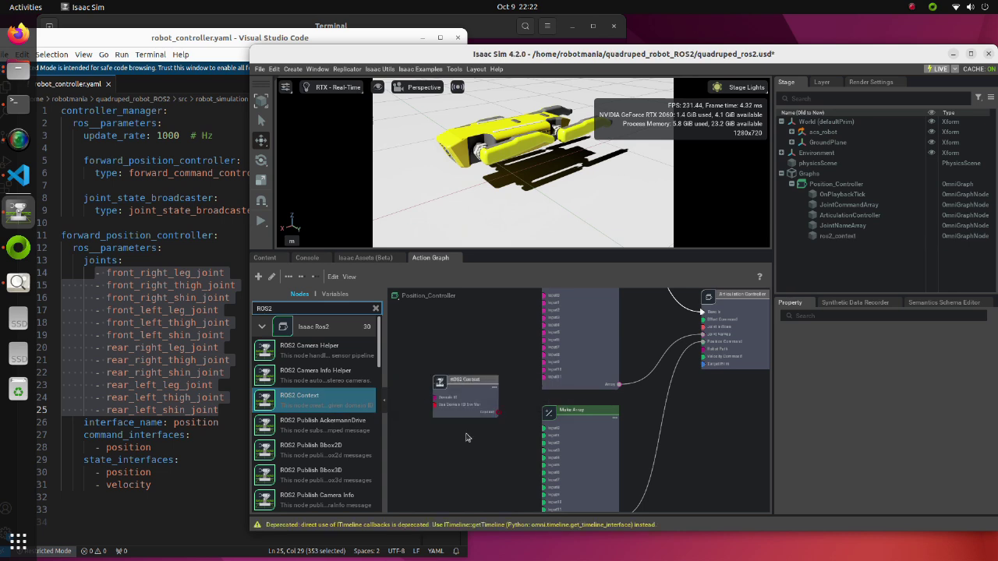
{"action": "scroll", "coordinate": [506, 394], "scroll_direction": "down", "scroll_amount": 2}
{"action": "middle_click_drag", "start_coordinate": [487, 408], "coordinate": [553, 409]}
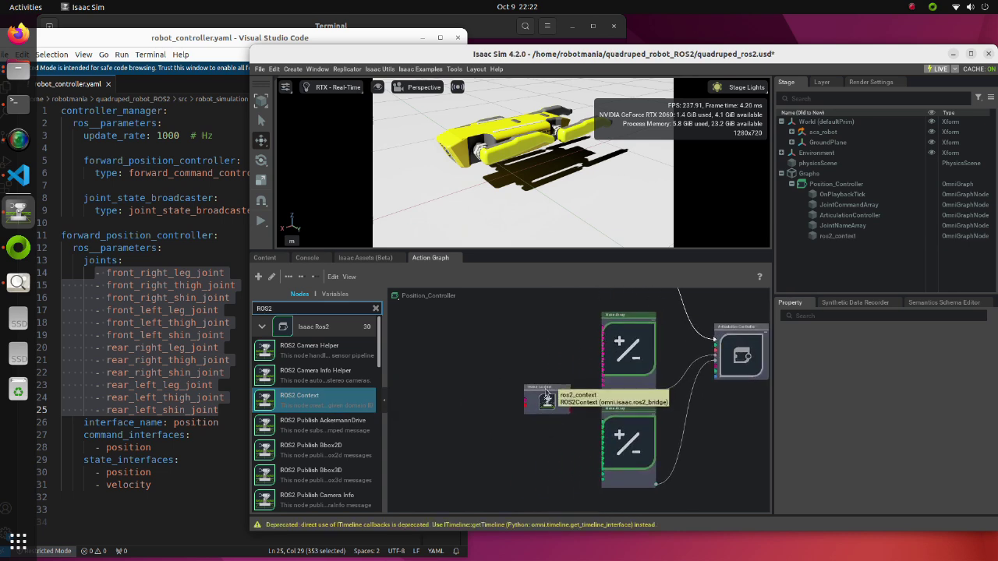
{"action": "left_click_drag", "start_coordinate": [553, 408], "coordinate": [460, 389]}
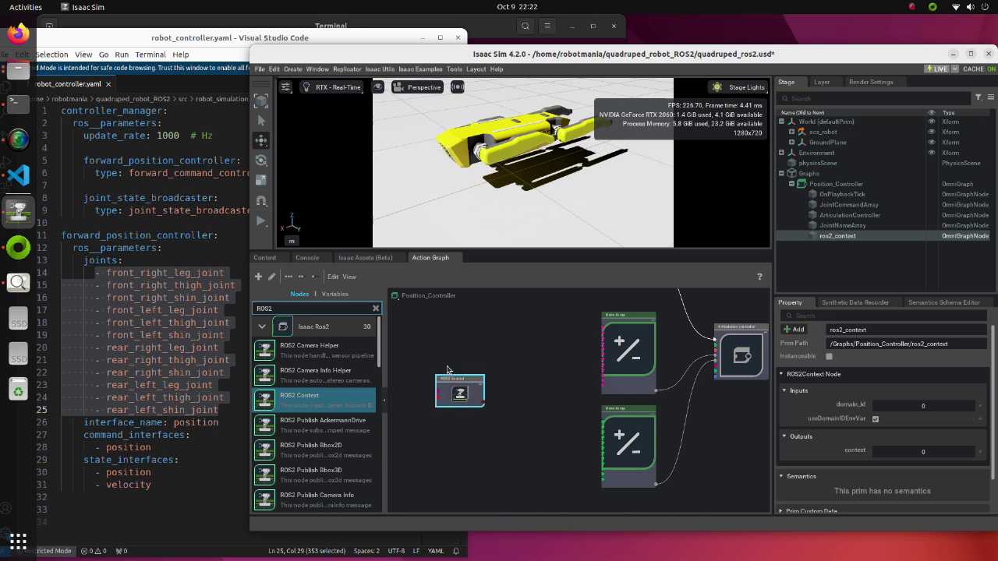
{"action": "left_click", "coordinate": [460, 372]}
- Add a ROS2 Subscriber node to the Position_Controller graph
{"action": "left_click", "coordinate": [289, 306]}
{"action": "type", "text": "ROS2 S"}
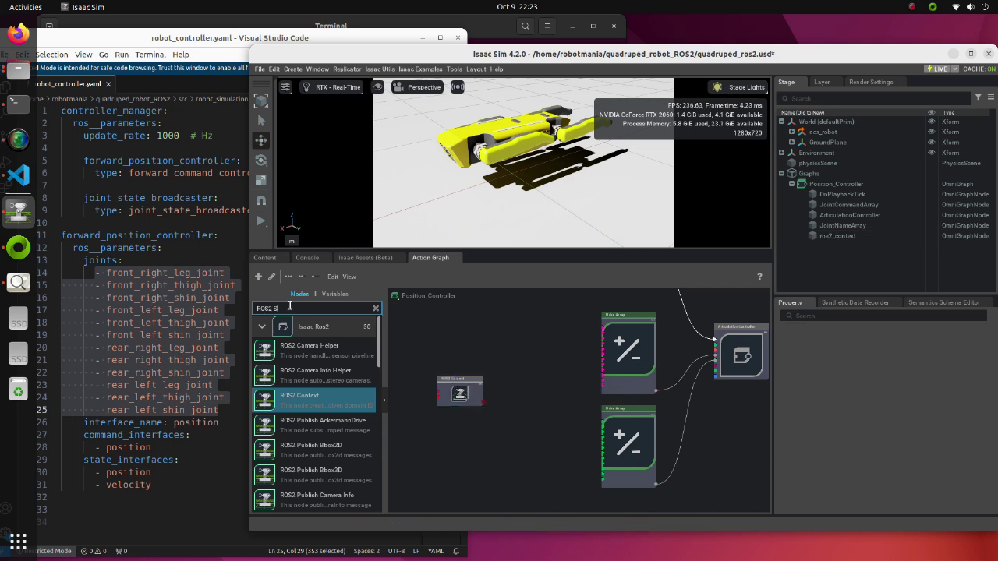
{"action": "type", "text": "ubs"}
{"action": "left_click_drag", "start_coordinate": [308, 472], "coordinate": [545, 357]}
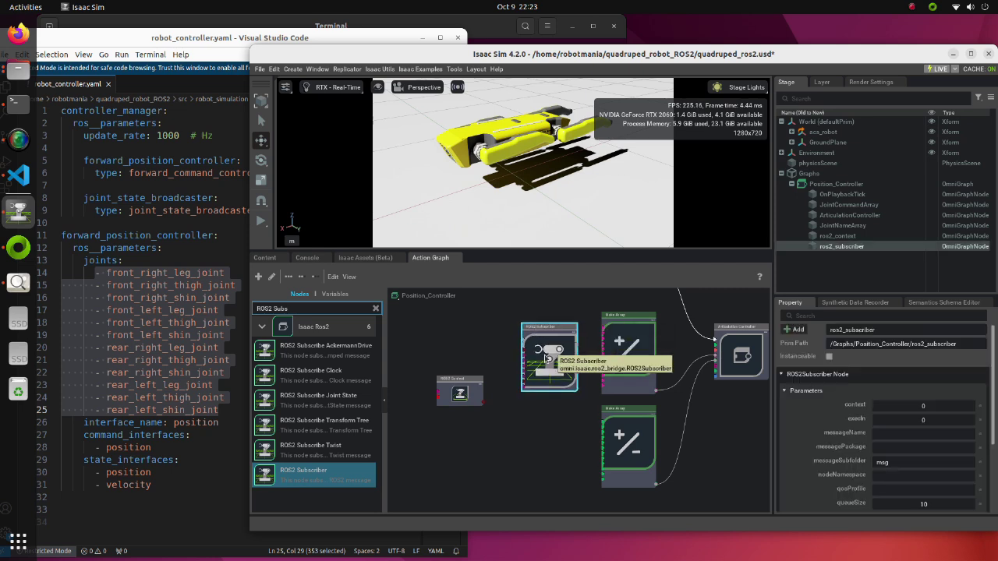
{"action": "scroll", "coordinate": [802, 410], "scroll_direction": "down", "scroll_amount": 1}
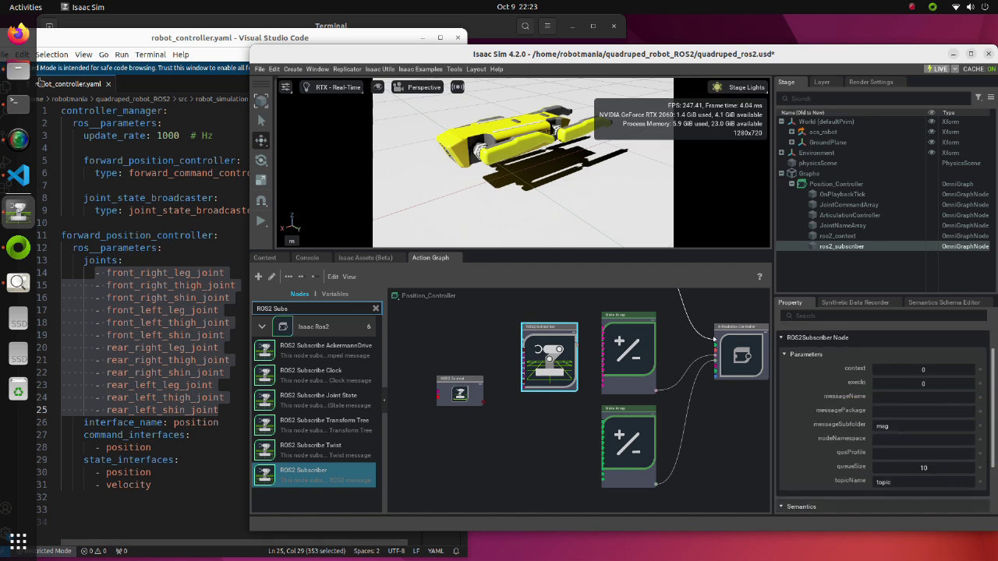
- Open robot_controller_gazebo.py from src/robot_control/scripts in VS Code
{"action": "left_click", "coordinate": [19, 71]}
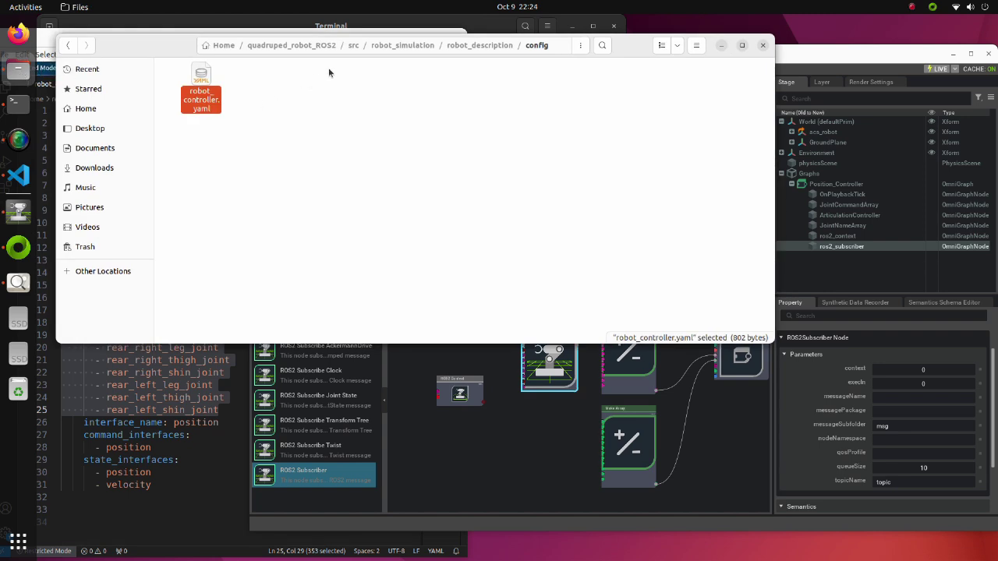
{"action": "left_click", "coordinate": [353, 45]}
{"action": "double_click", "coordinate": [187, 76]}
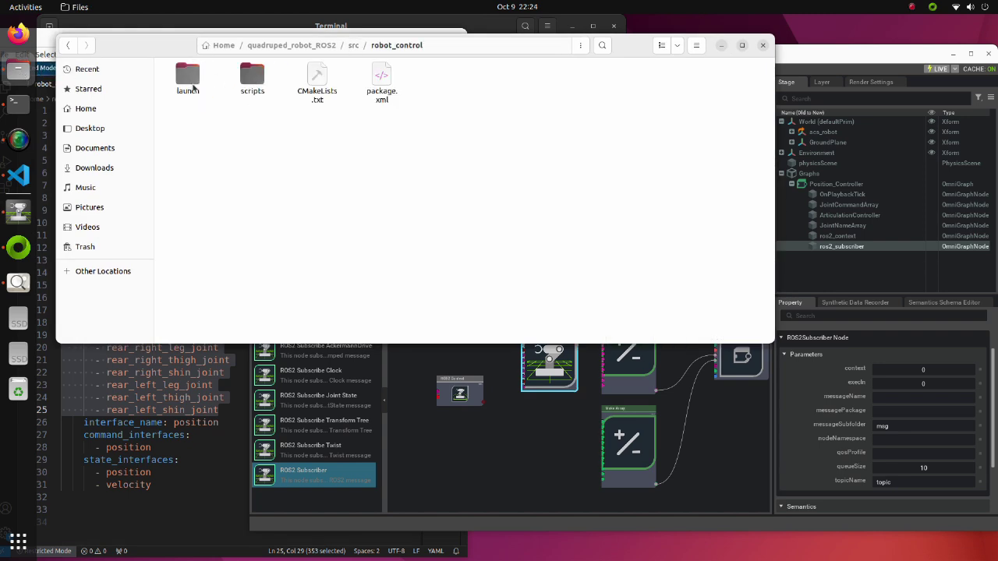
{"action": "double_click", "coordinate": [247, 84]}
{"action": "double_click", "coordinate": [431, 89]}
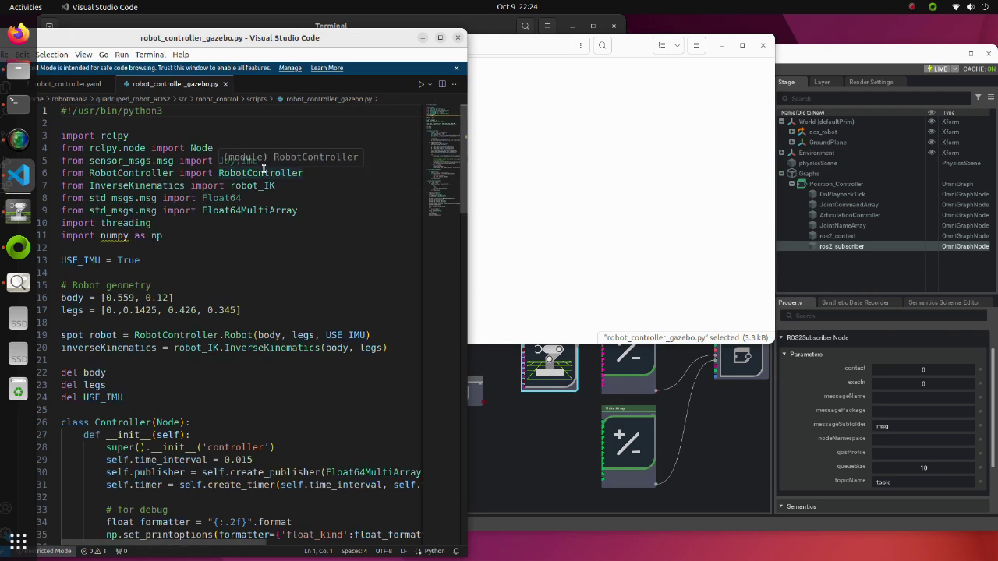
- Copy /forward_position_controller/commands from the script into the ROS2 Subscriber's topicName
{"action": "scroll", "coordinate": [257, 228], "scroll_direction": "down", "scroll_amount": 4}
{"action": "left_click_drag", "start_coordinate": [468, 270], "coordinate": [732, 273]}
{"action": "left_click_drag", "start_coordinate": [438, 316], "coordinate": [644, 317]}
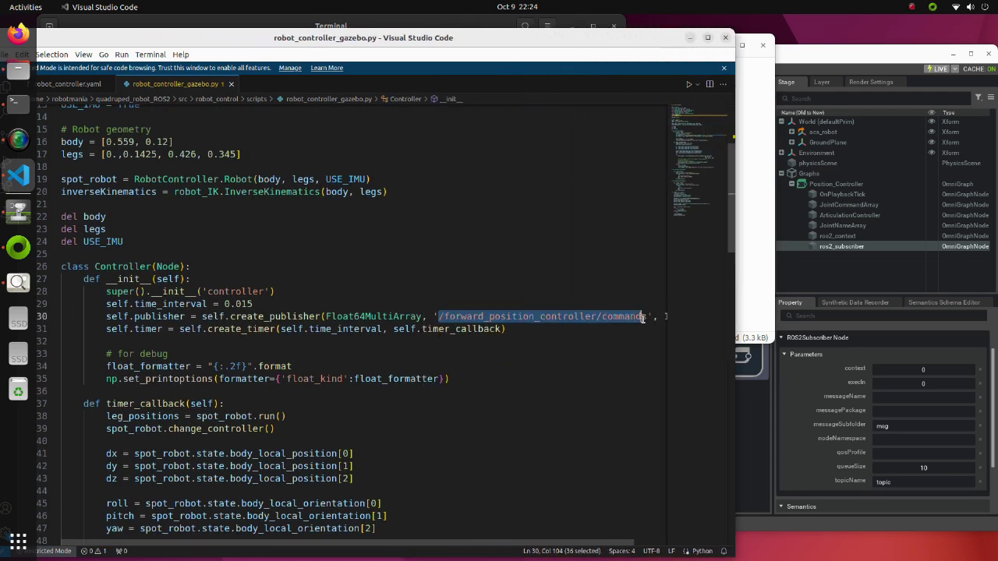
{"action": "right_click", "coordinate": [600, 316]}
{"action": "left_click", "coordinate": [623, 285]}
{"action": "left_click", "coordinate": [901, 481]}
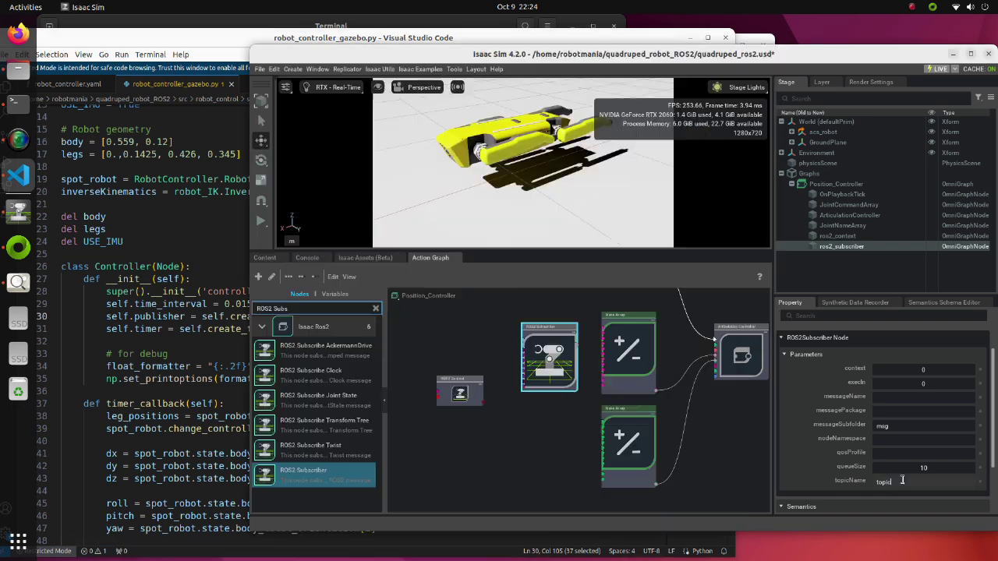
{"action": "key", "text": "ctrl+v"}
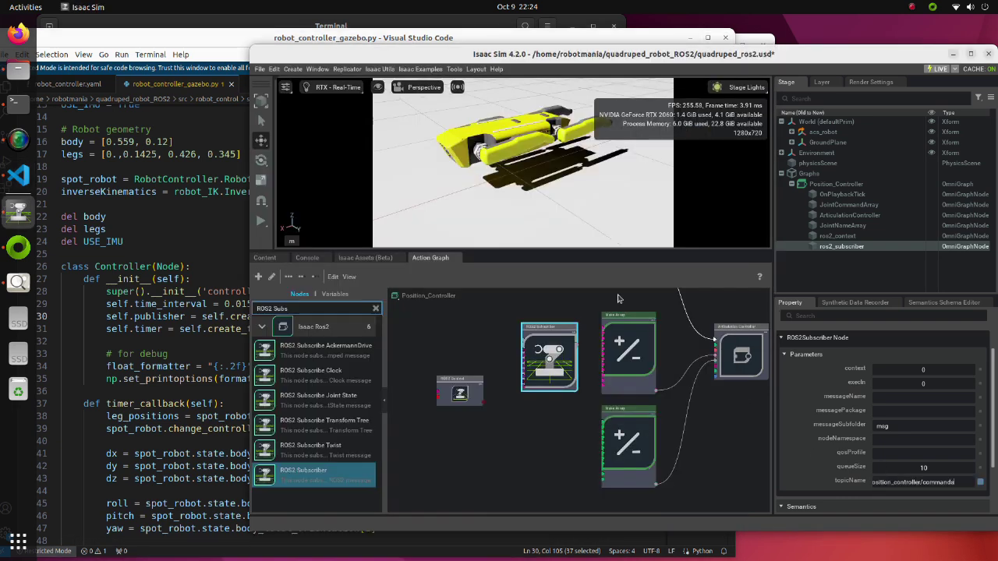
- Copy Float64MultiArray from the script into the subscriber's messageName field
{"action": "left_click", "coordinate": [233, 72]}
{"action": "scroll", "coordinate": [212, 251], "scroll_direction": "up", "scroll_amount": 5}
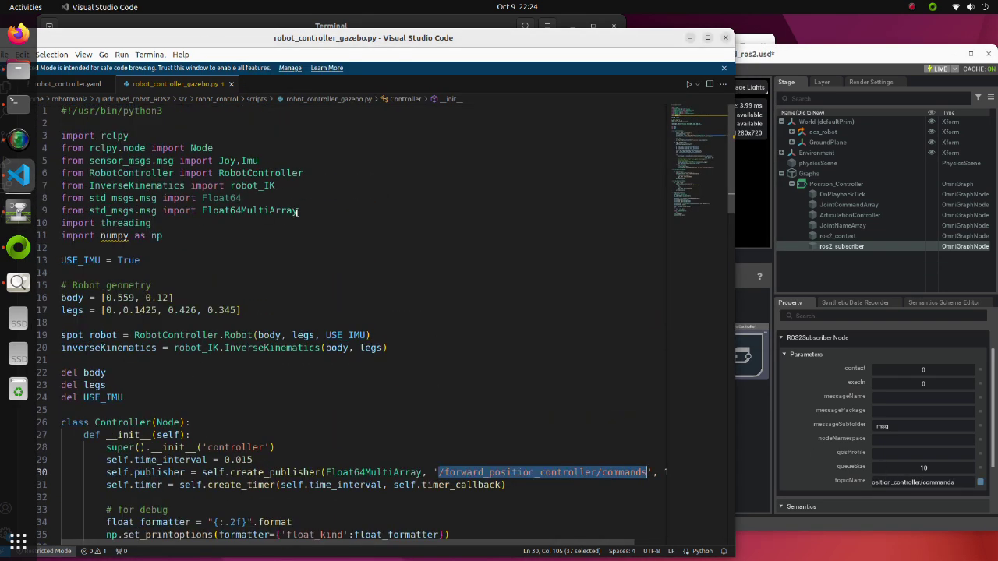
{"action": "left_click_drag", "start_coordinate": [299, 212], "coordinate": [202, 211]}
{"action": "right_click", "coordinate": [204, 211]}
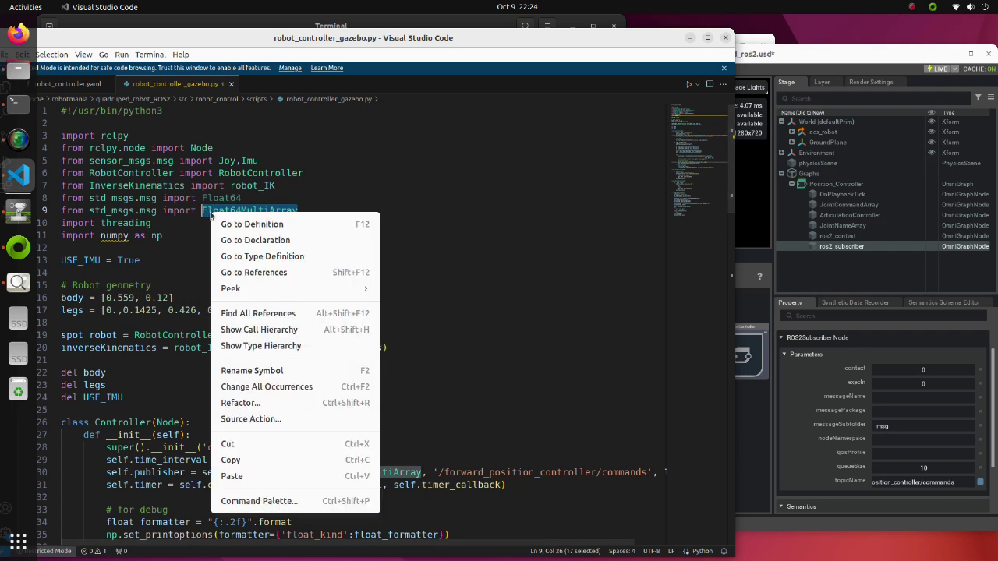
{"action": "left_click", "coordinate": [237, 460]}
{"action": "left_click", "coordinate": [886, 396]}
{"action": "key", "text": "ctrl+v"}
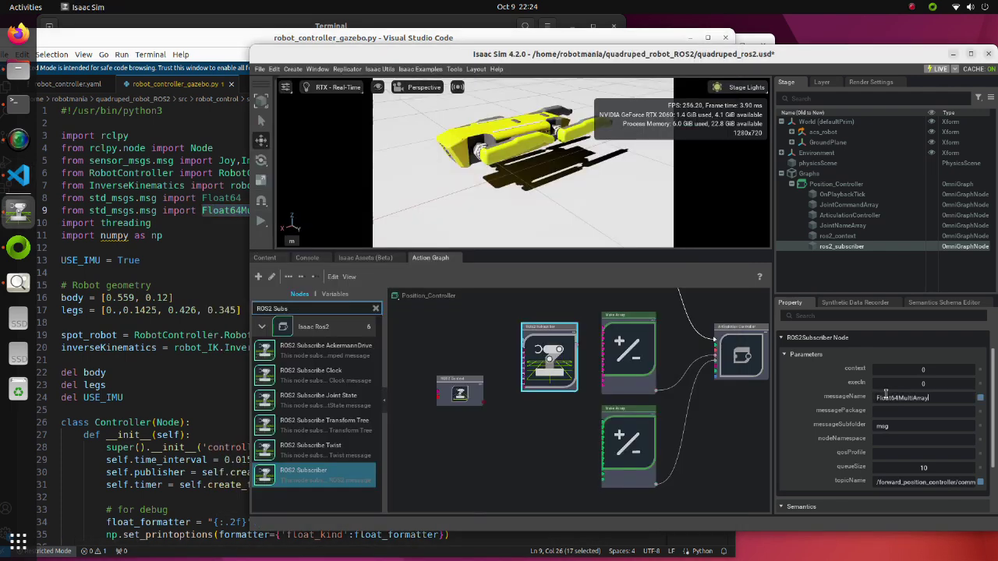
- Copy std_msgs from the script into the subscriber's messagePackage field and confirm
{"action": "left_click", "coordinate": [134, 210]}
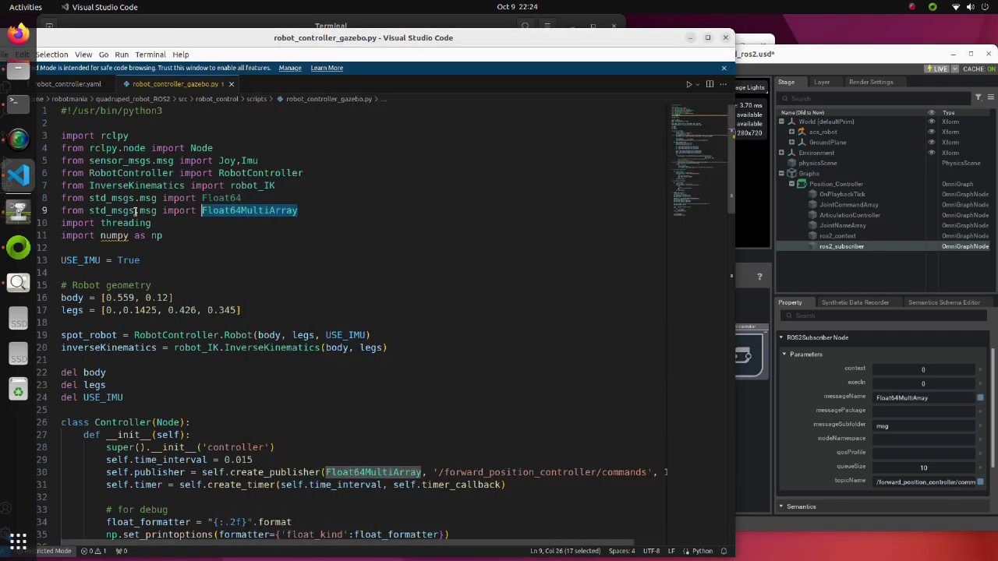
{"action": "left_click_drag", "start_coordinate": [134, 210], "coordinate": [90, 210]}
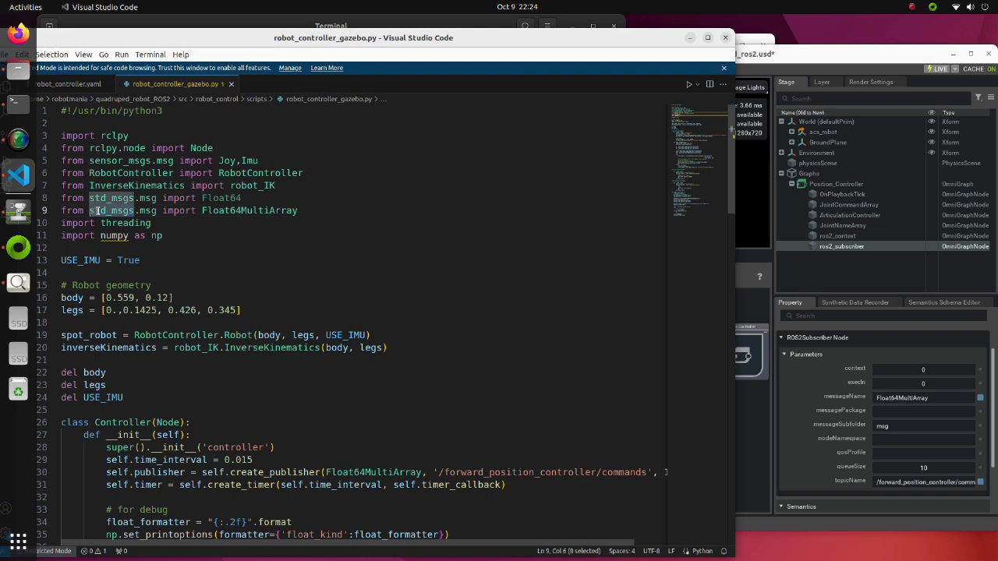
{"action": "right_click", "coordinate": [96, 210]}
{"action": "left_click", "coordinate": [117, 460]}
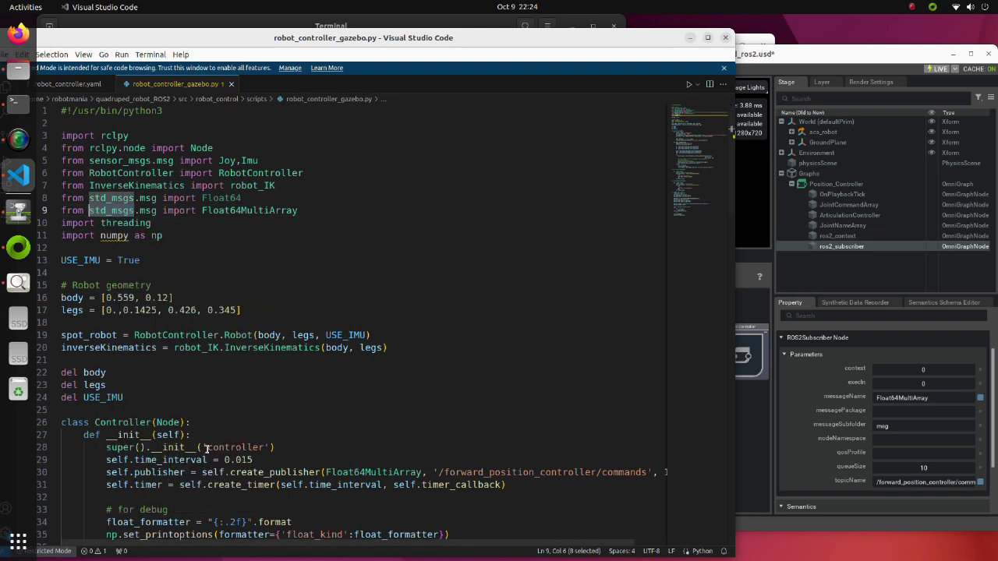
{"action": "left_click", "coordinate": [858, 423]}
{"action": "left_click", "coordinate": [883, 408]}
{"action": "key", "text": "ctrl+v"}
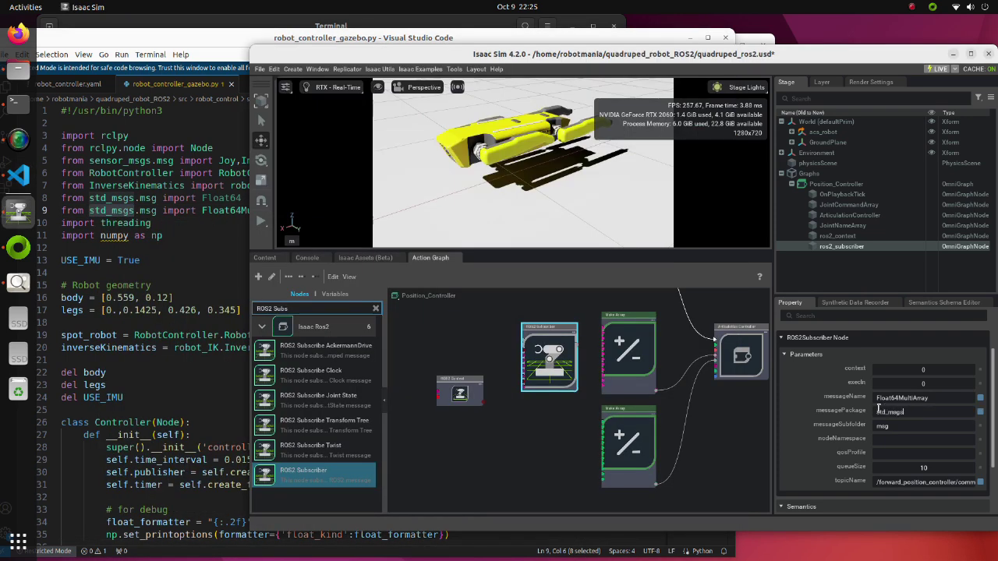
{"action": "key", "text": "Return"}
- Connect OnPlaybackTick and ROS2 Context to the ROS2 Subscriber's exec and context inputs
{"action": "scroll", "coordinate": [634, 369], "scroll_direction": "up", "scroll_amount": 4}
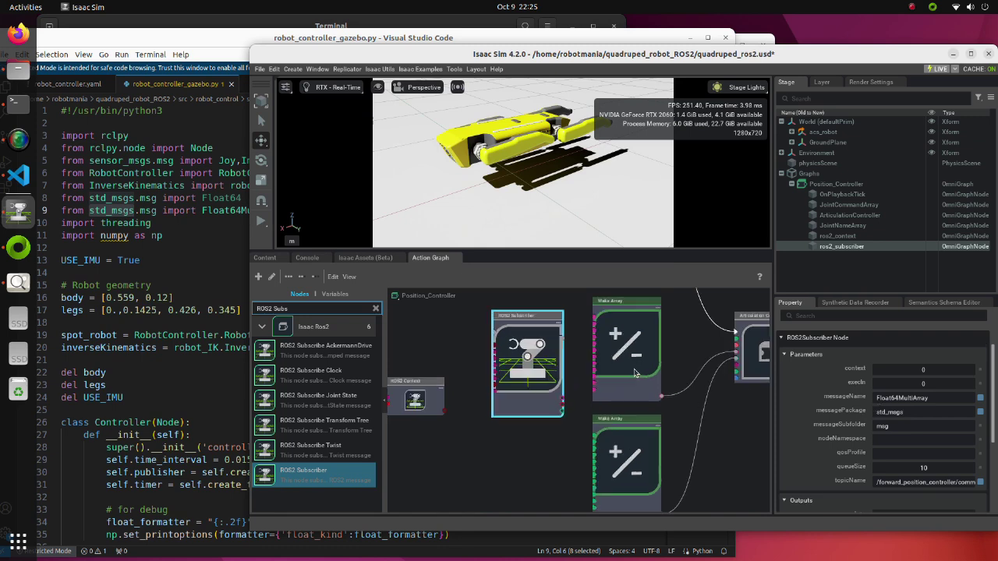
{"action": "middle_click_drag", "start_coordinate": [516, 374], "coordinate": [638, 459]}
{"action": "scroll", "coordinate": [637, 458], "scroll_direction": "down", "scroll_amount": 3}
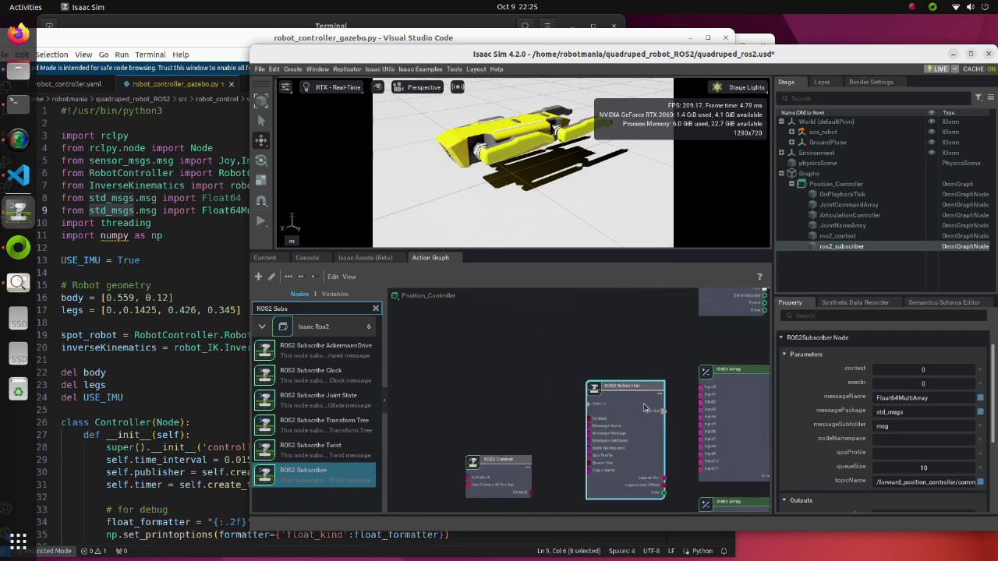
{"action": "left_click", "coordinate": [559, 319]}
{"action": "left_click_drag", "start_coordinate": [559, 322], "coordinate": [598, 406]}
{"action": "scroll", "coordinate": [576, 469], "scroll_direction": "up", "scroll_amount": 3}
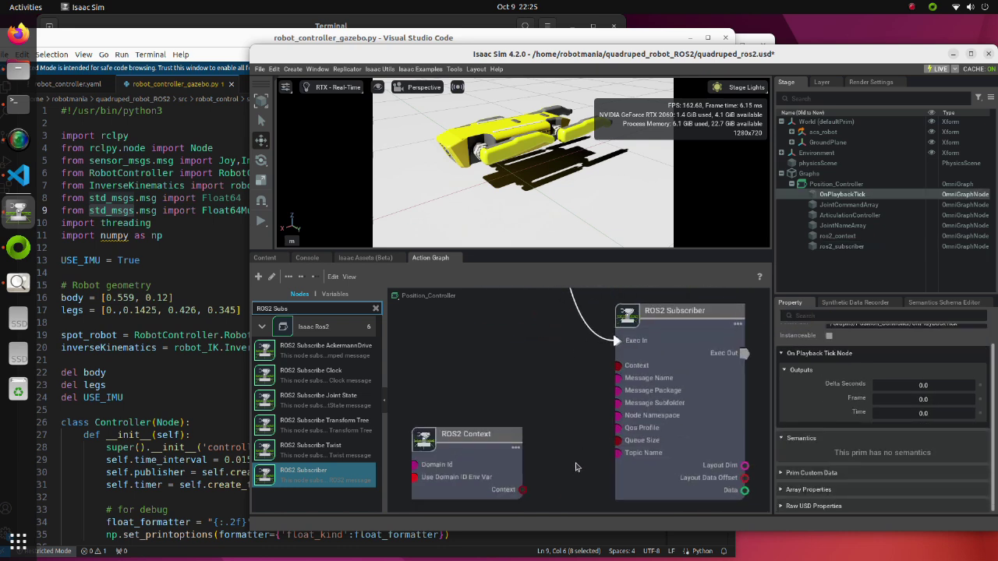
{"action": "left_click_drag", "start_coordinate": [521, 489], "coordinate": [617, 366]}
{"action": "scroll", "coordinate": [557, 408], "scroll_direction": "down", "scroll_amount": 2}
- Delete the JointCommandArray node and link subscriber Data to the Articulation Controller's Position Command
{"action": "middle_click_drag", "start_coordinate": [557, 408], "coordinate": [618, 446]}
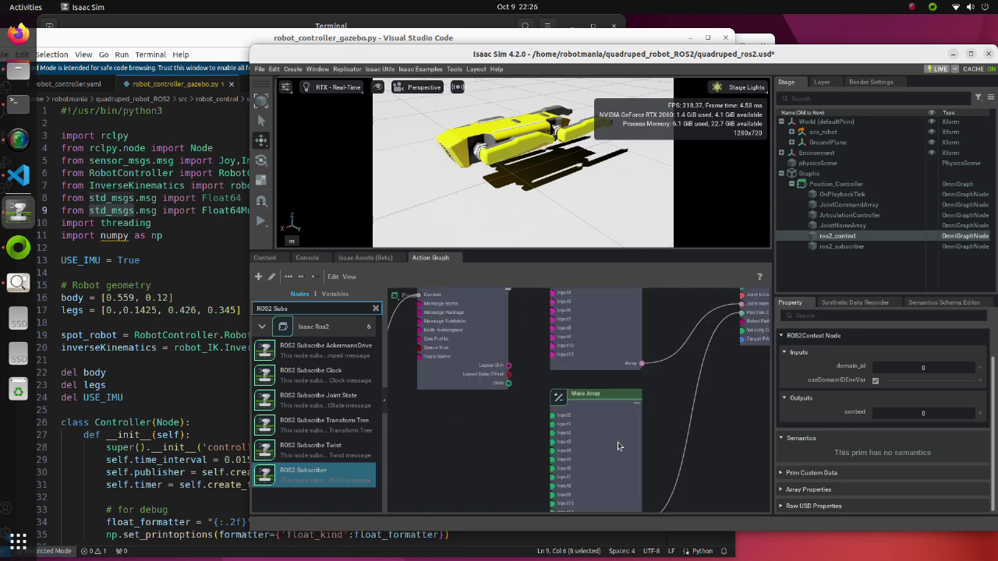
{"action": "left_click", "coordinate": [617, 445]}
{"action": "key", "text": "Delete"}
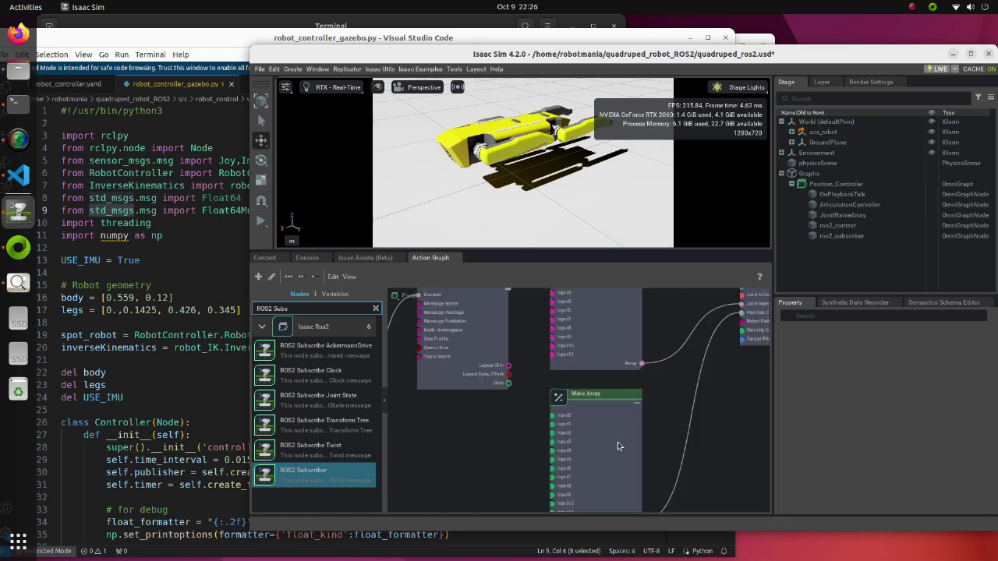
{"action": "key", "text": "f"}
{"action": "left_click_drag", "start_coordinate": [520, 366], "coordinate": [613, 440]}
{"action": "scroll", "coordinate": [554, 412], "scroll_direction": "up", "scroll_amount": 2}
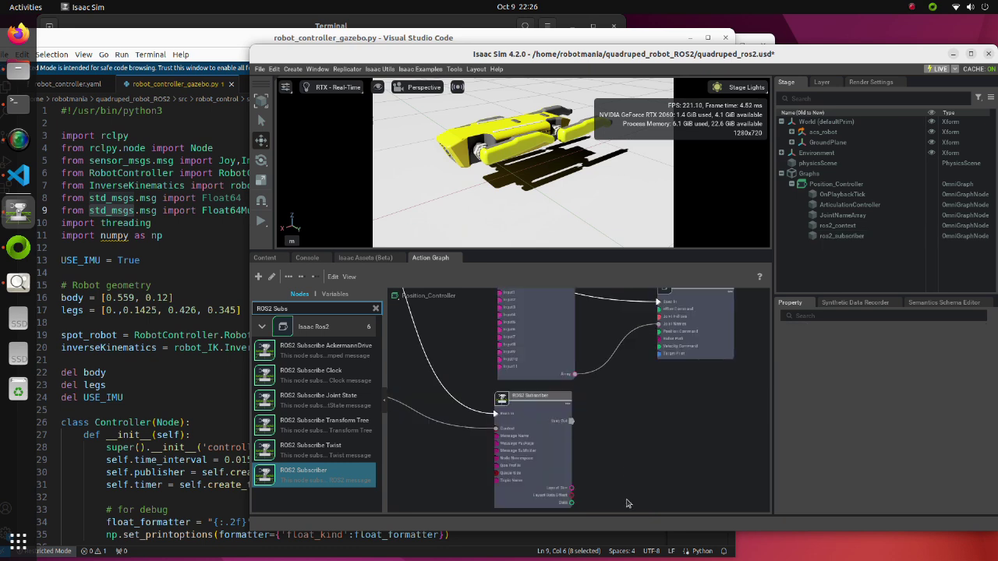
{"action": "left_click_drag", "start_coordinate": [573, 504], "coordinate": [657, 337]}
{"action": "left_click", "coordinate": [653, 405]}
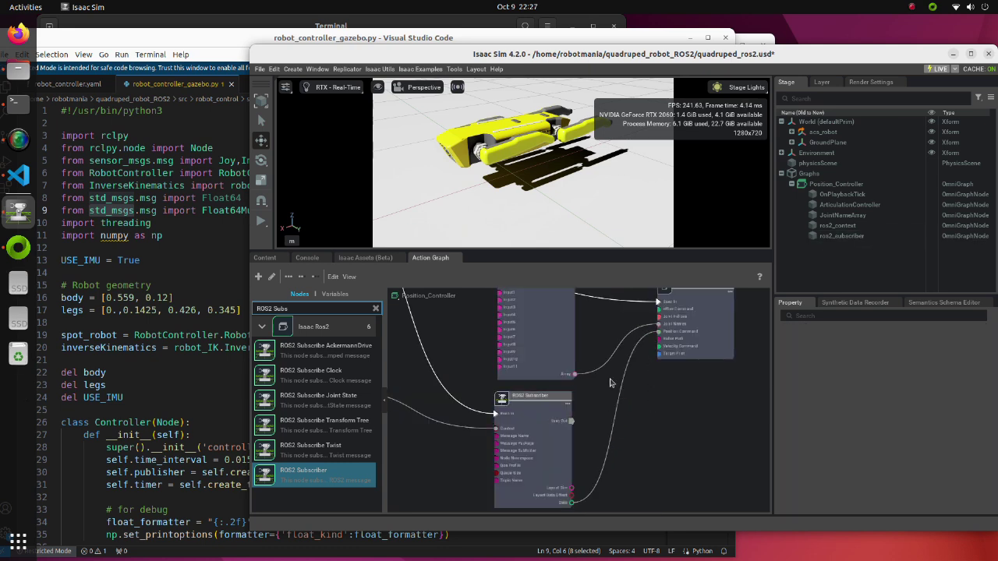
- Maximize the Isaac Sim window and enlarge the 3D viewport
{"action": "left_click", "coordinate": [970, 54]}
{"action": "scroll", "coordinate": [569, 401], "scroll_direction": "down", "scroll_amount": 3}
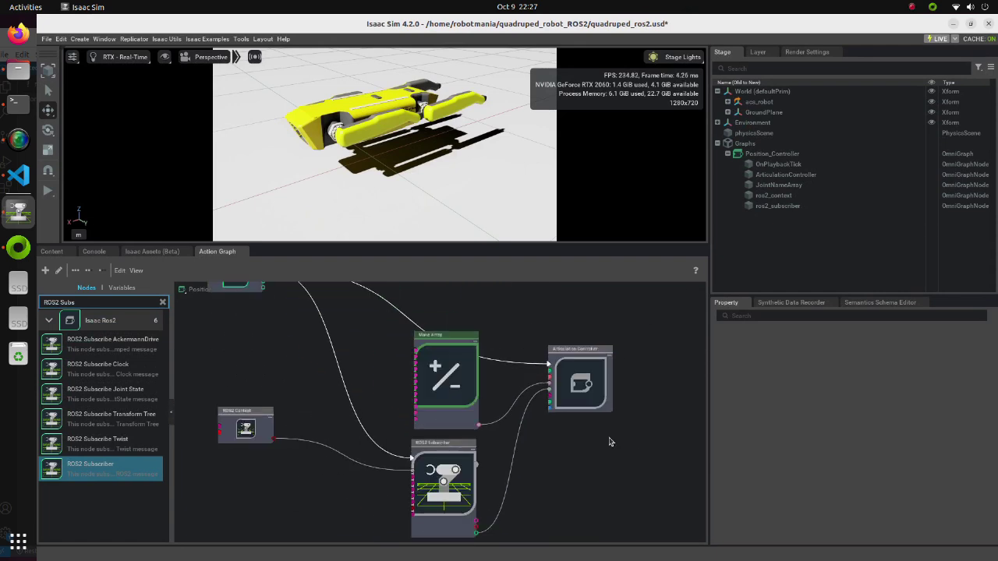
{"action": "left_click_drag", "start_coordinate": [241, 285], "coordinate": [260, 357]}
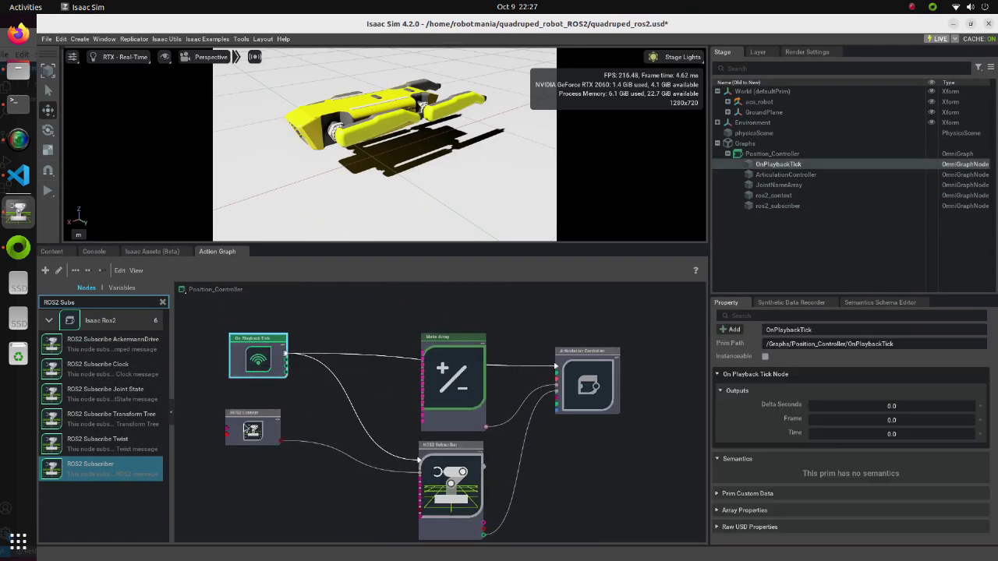
{"action": "left_click", "coordinate": [255, 428]}
{"action": "left_click", "coordinate": [260, 455]}
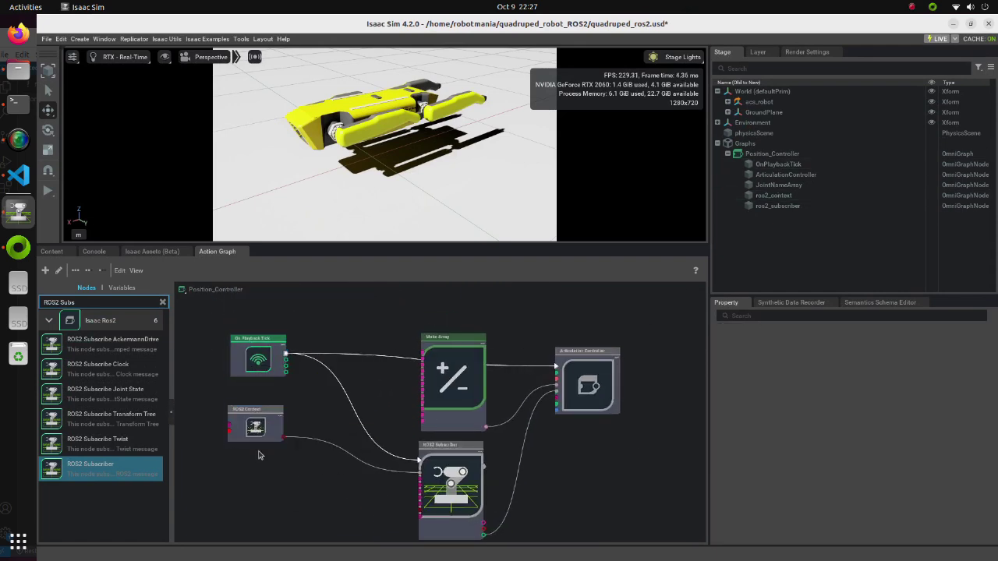
{"action": "scroll", "coordinate": [354, 486], "scroll_direction": "up", "scroll_amount": 2}
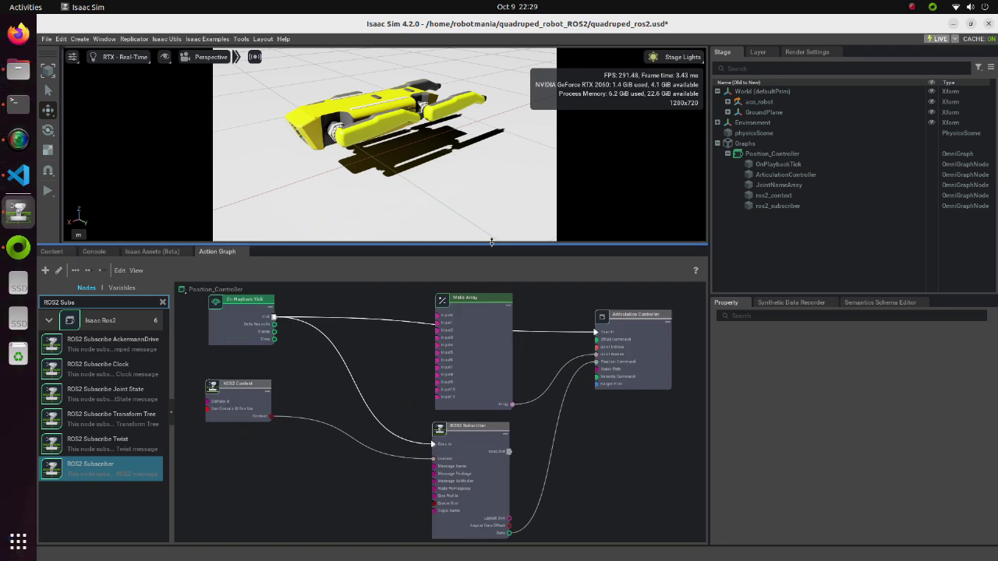
{"action": "left_click_drag", "start_coordinate": [485, 248], "coordinate": [485, 366]}
{"action": "scroll", "coordinate": [179, 109], "scroll_direction": "down", "scroll_amount": 5}
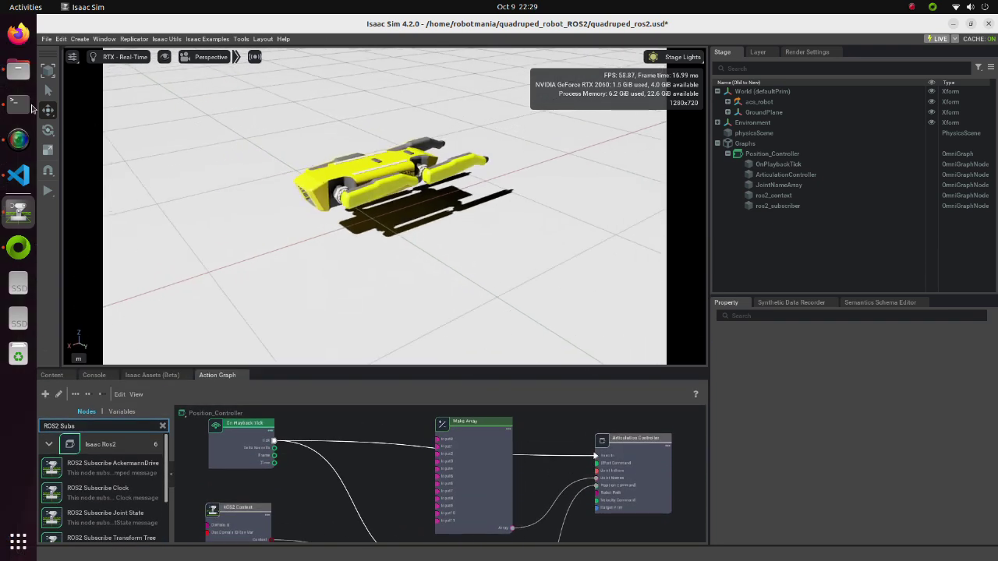
- In a new terminal, source quadruped_robot_ROS2/install/setup.bash
{"action": "right_click", "coordinate": [18, 103]}
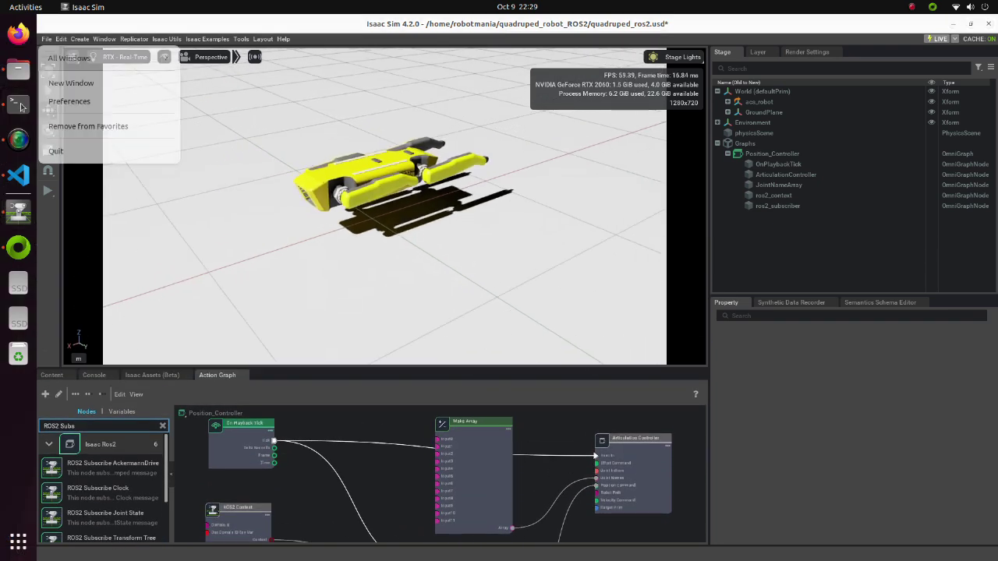
{"action": "left_click", "coordinate": [74, 83]}
{"action": "type", "text": "sou"}
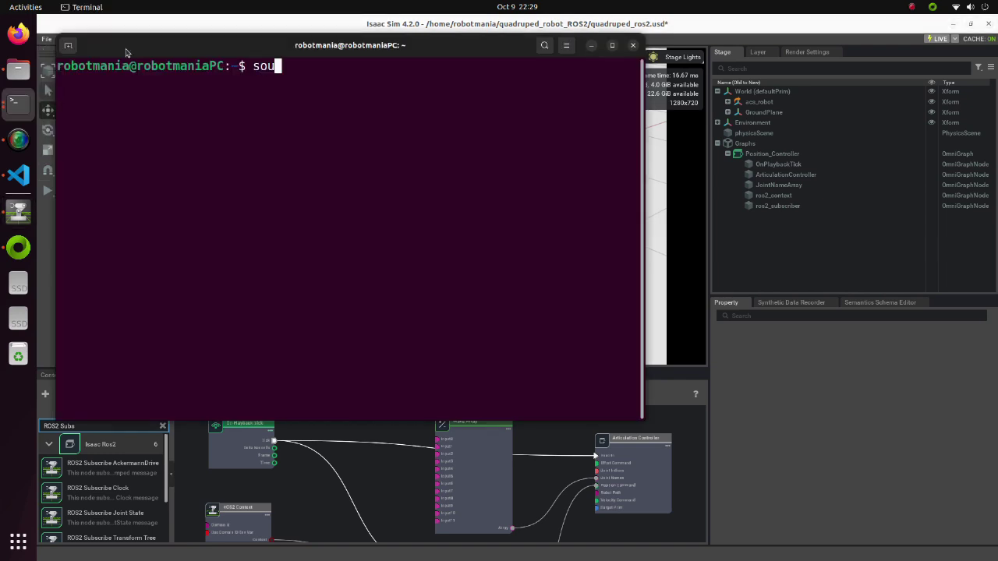
{"action": "type", "text": "rce quadruped_robot_ROS2/install/setup.bash"}
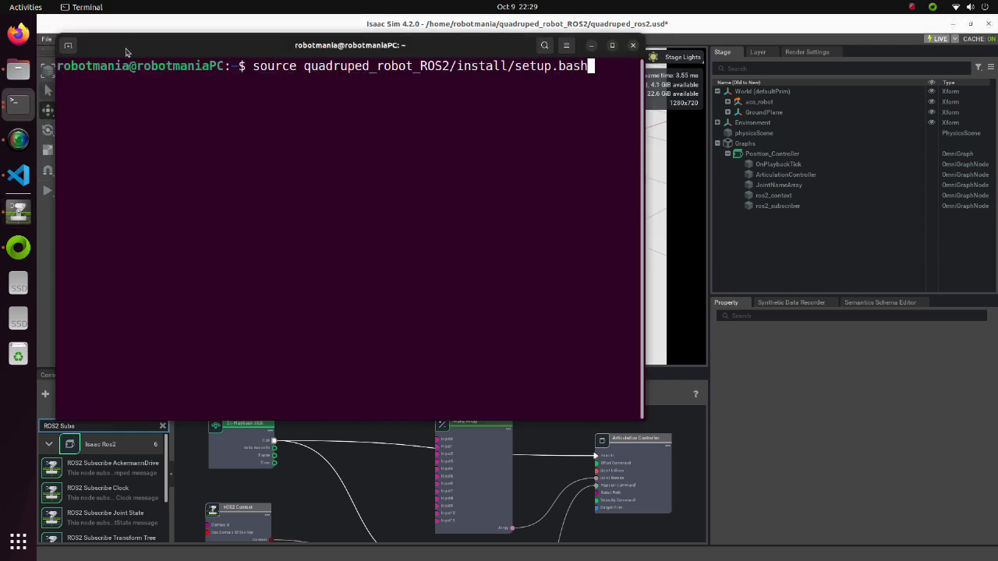
{"action": "key", "text": "Return"}
- Run 'ros2 launch robot_control robot_control.launch.py'
{"action": "type", "text": "ros"}
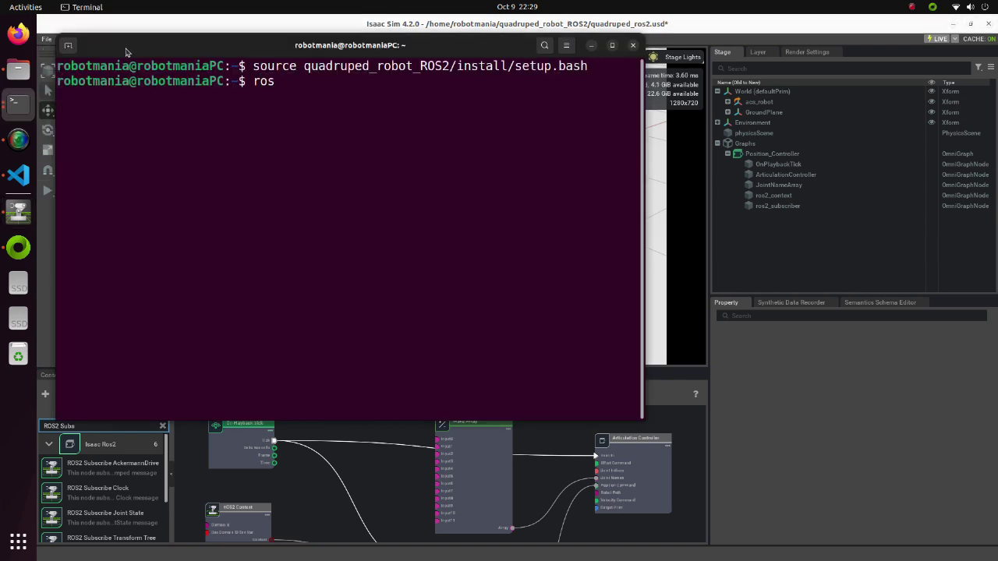
{"action": "type", "text": "2 launch robot_control"}
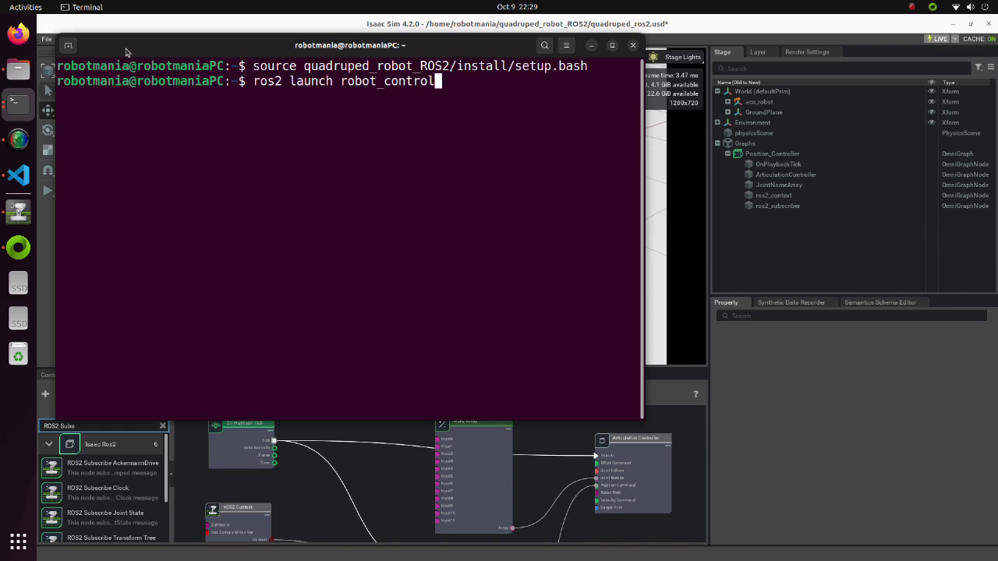
{"action": "type", "text": " robot"}
{"action": "key", "text": "Tab"}
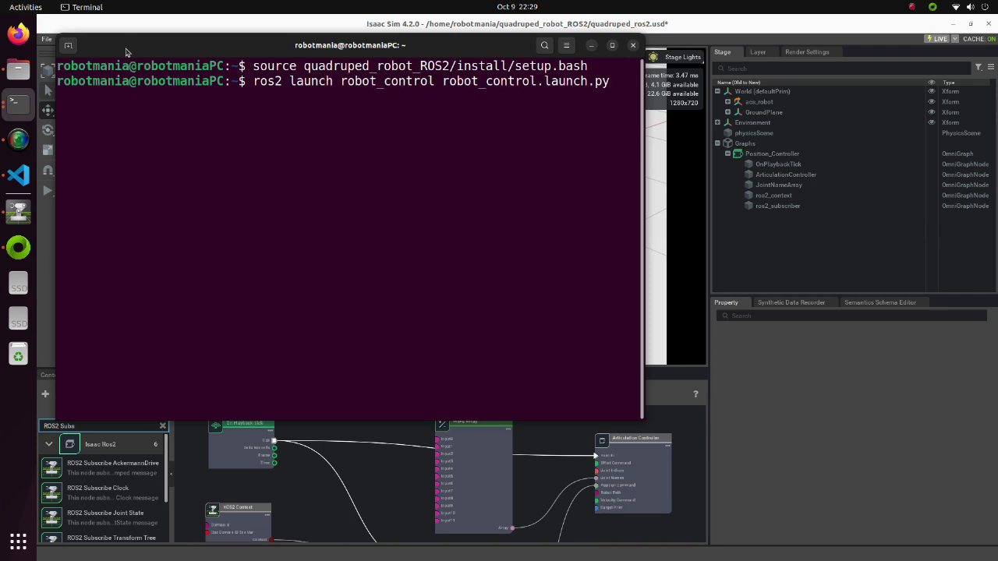
{"action": "key", "text": "Return"}
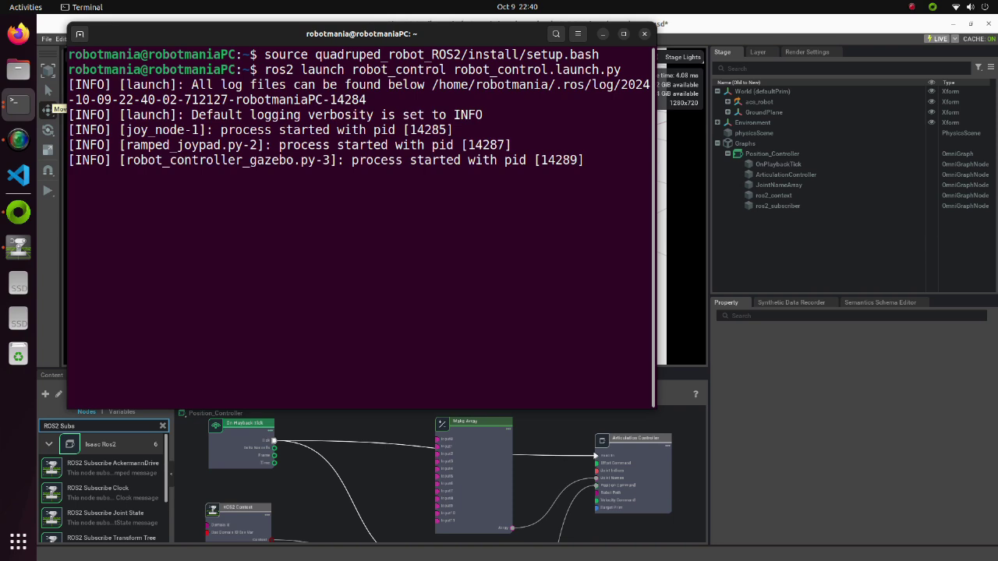
{"action": "left_click", "coordinate": [18, 70]}
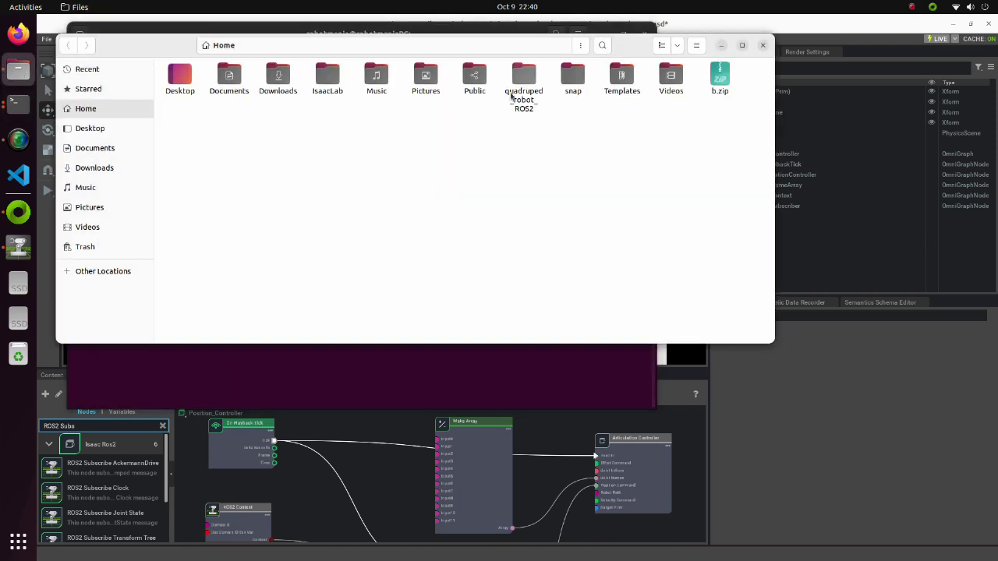
- Open a terminal in quadruped_robot_ROS2/UI, run 'python3 controller.py', and return to Isaac Sim
{"action": "double_click", "coordinate": [516, 94]}
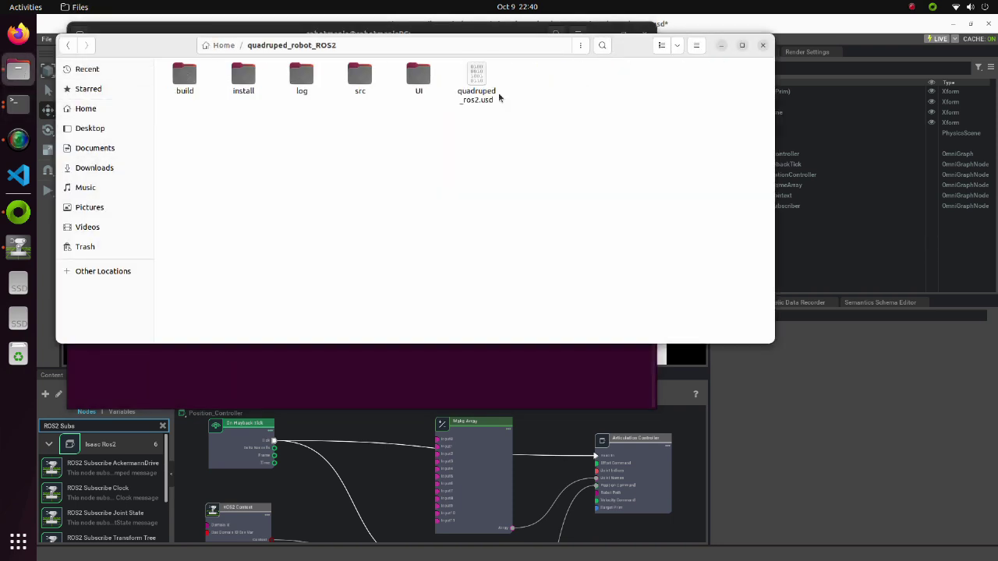
{"action": "double_click", "coordinate": [418, 77]}
{"action": "right_click", "coordinate": [357, 145]}
{"action": "left_click", "coordinate": [401, 206]}
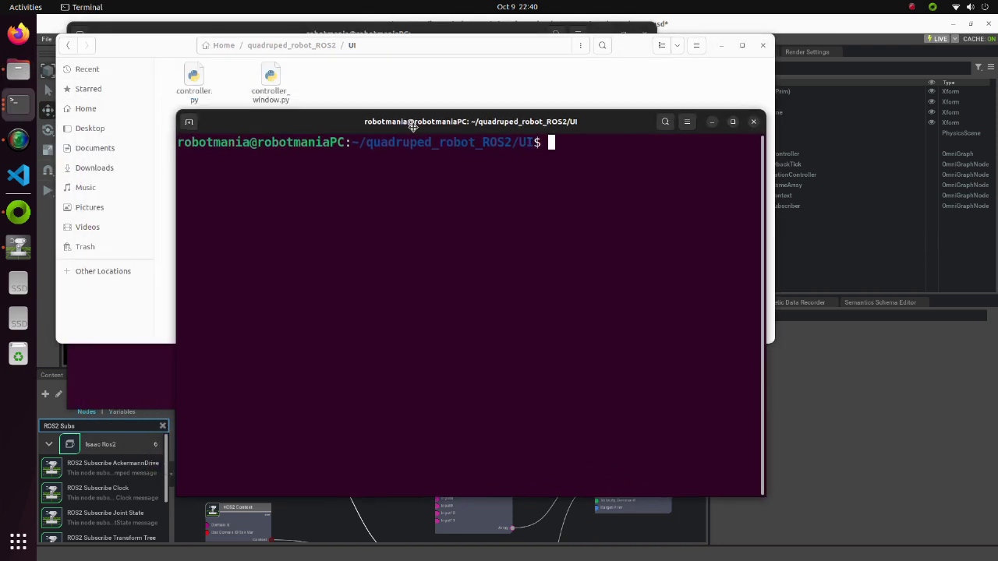
{"action": "type", "text": "python3 "}
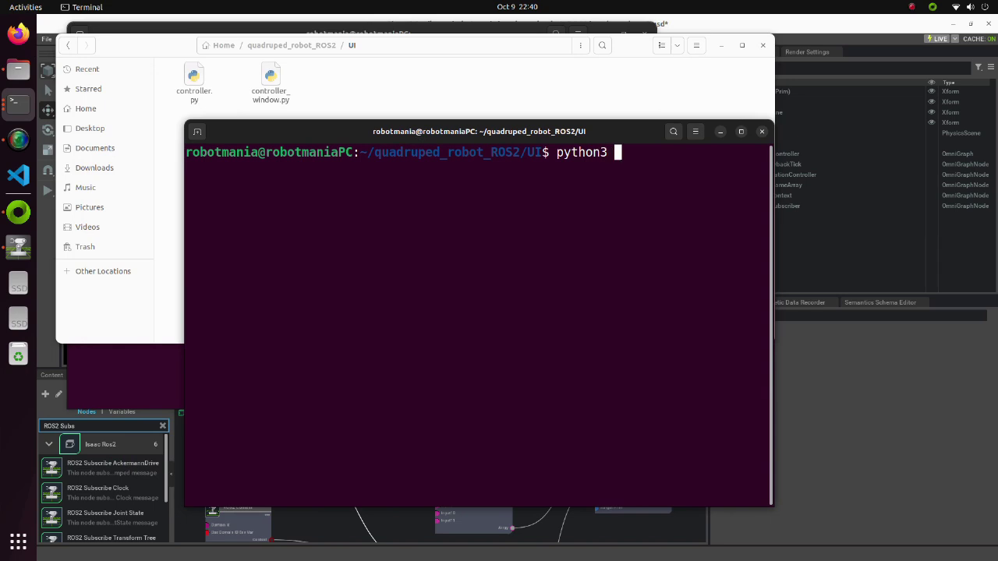
{"action": "type", "text": "controller.py"}
{"action": "key", "text": "Return"}
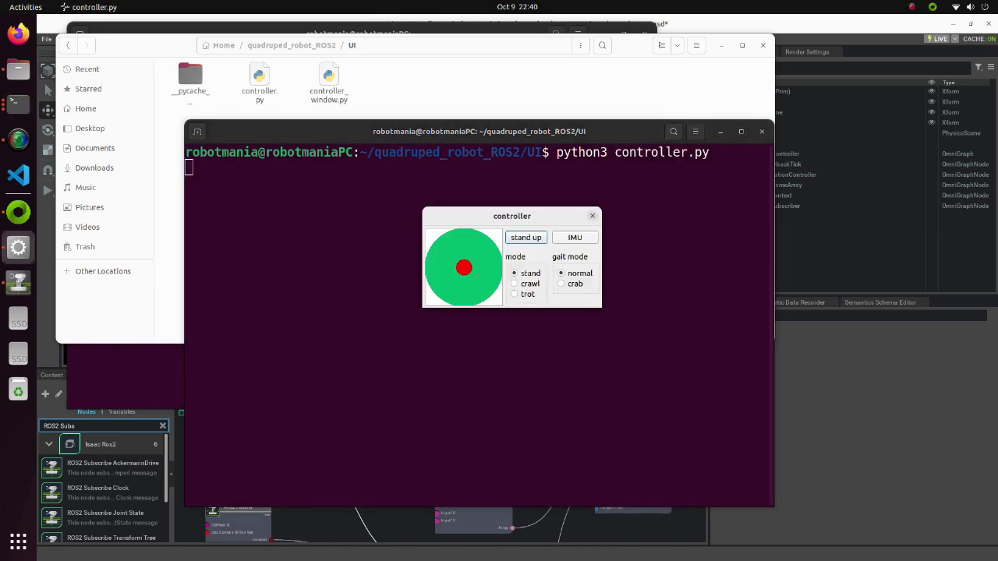
{"action": "key", "text": "alt+Tab"}
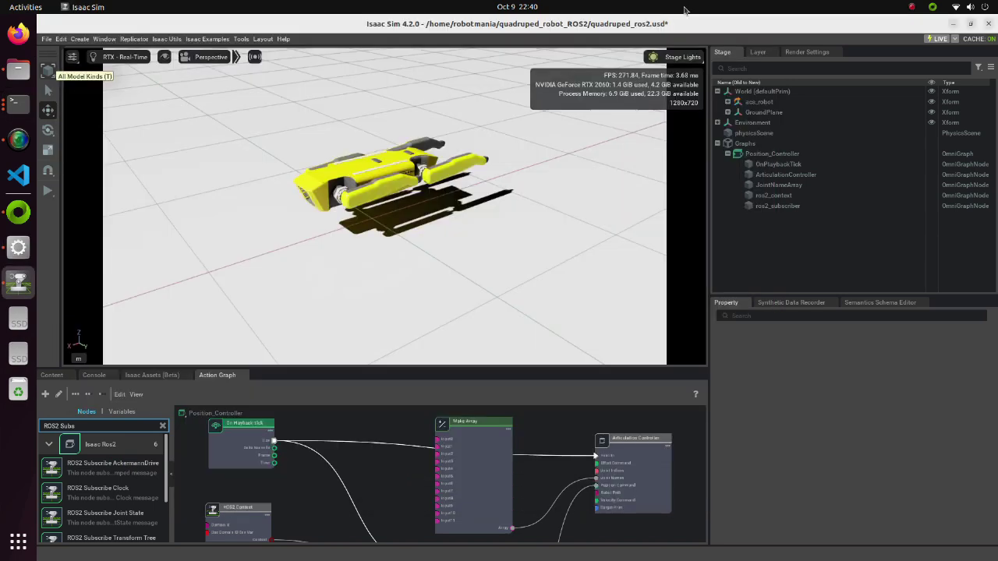
- After a test play and stop, set front_left_shin_joint's angular drive Max Force to 5000
{"action": "left_click", "coordinate": [46, 193]}
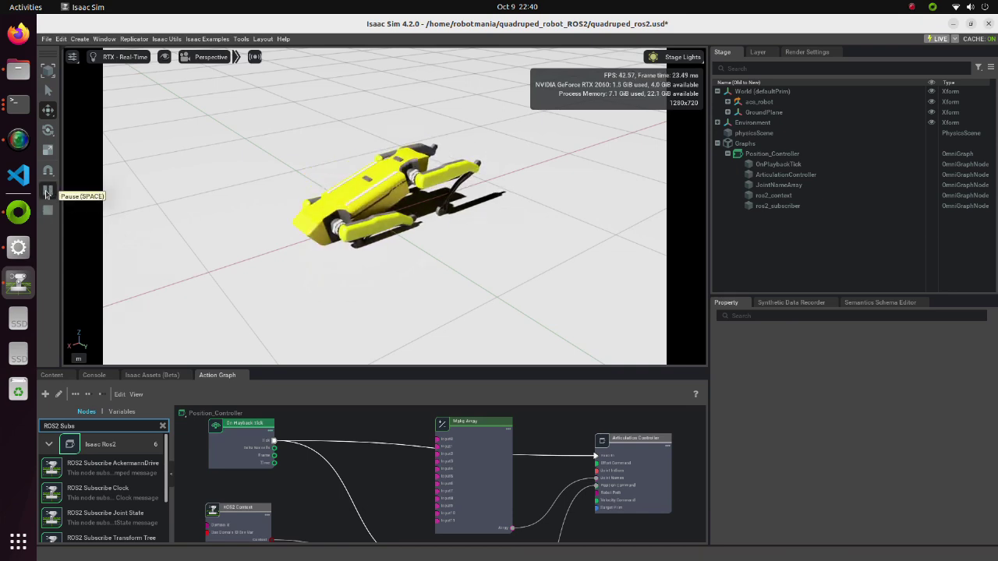
{"action": "left_click", "coordinate": [48, 211]}
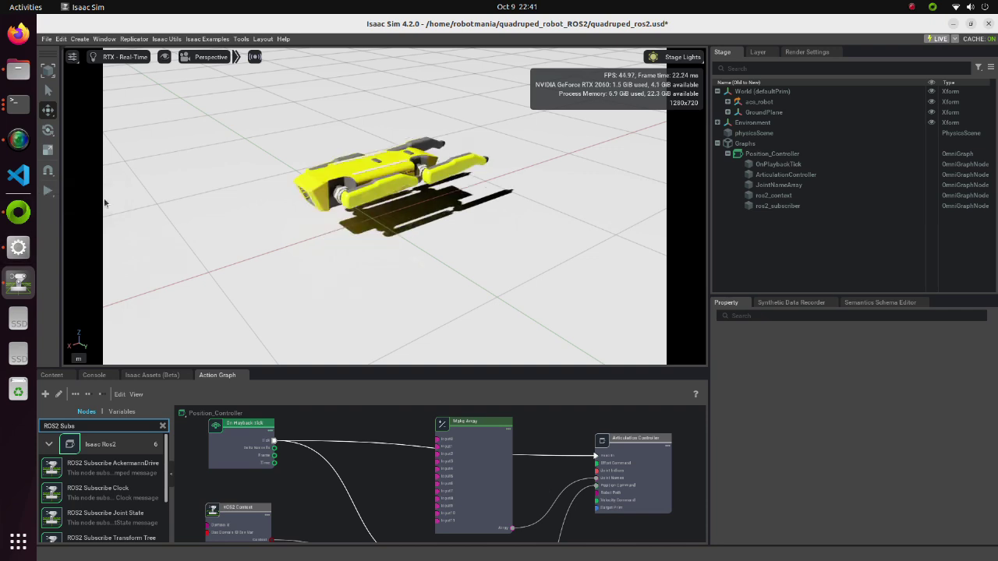
{"action": "left_click", "coordinate": [727, 102]}
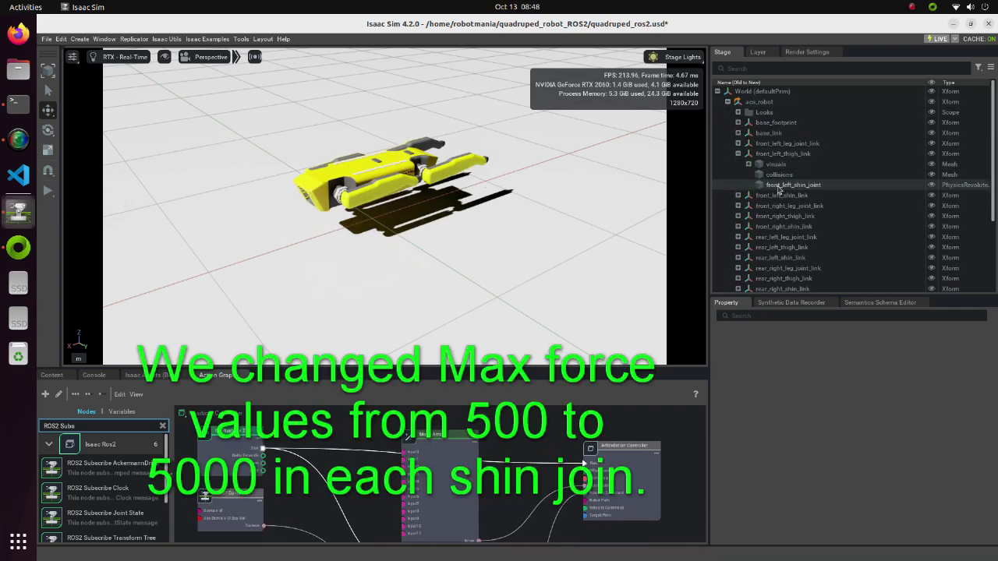
{"action": "left_click", "coordinate": [789, 184]}
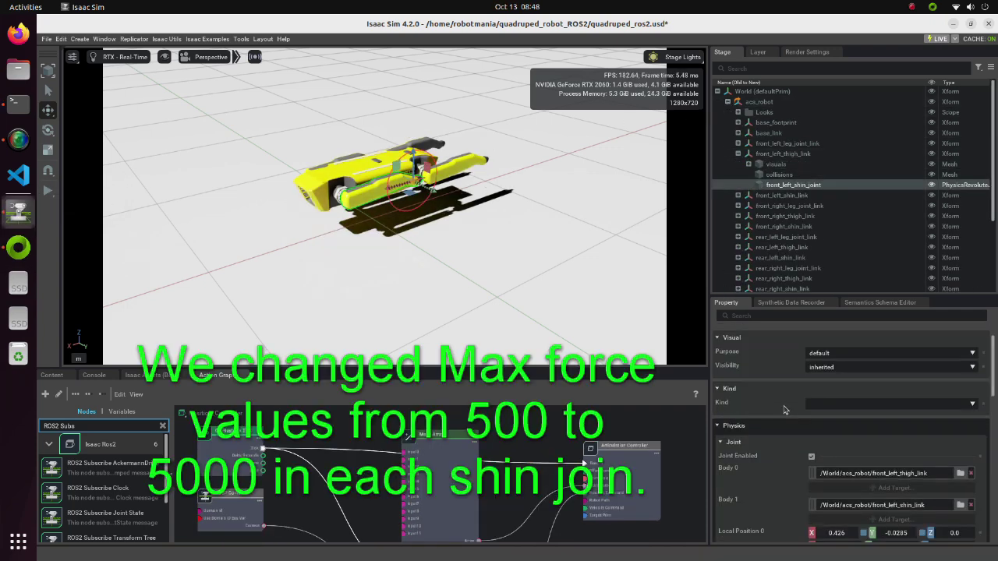
{"action": "scroll", "coordinate": [779, 389], "scroll_direction": "down", "scroll_amount": 10}
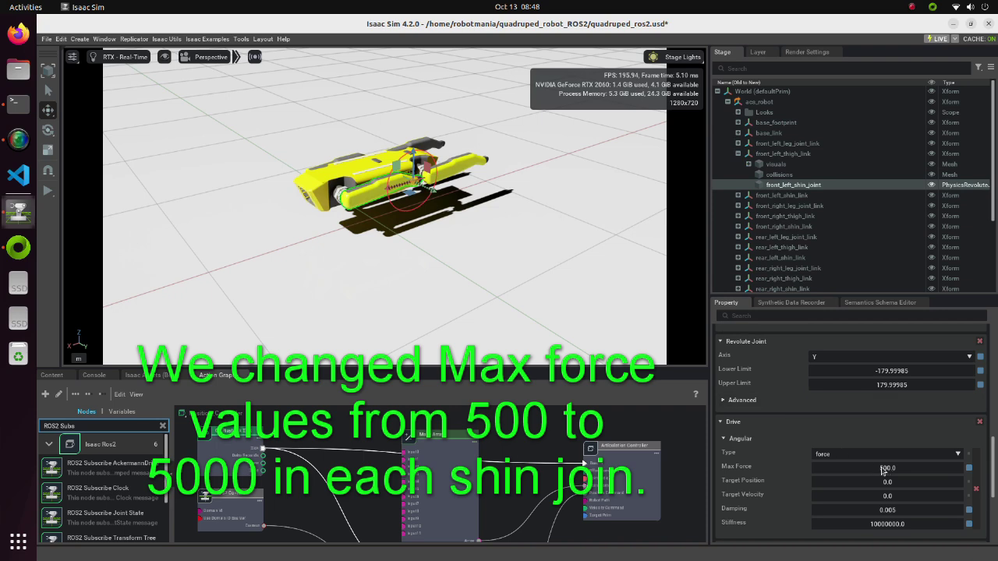
{"action": "double_click", "coordinate": [881, 469]}
{"action": "type", "text": "5"}
{"action": "key", "text": "Return"}
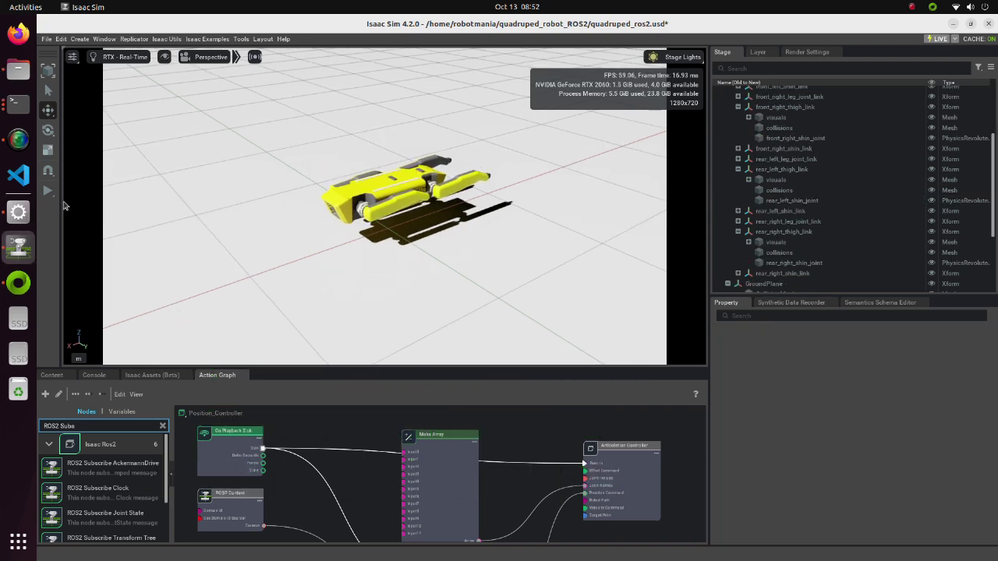
- Play the simulation and push the controller joystick forward to walk the quadruped
{"action": "left_click", "coordinate": [49, 192]}
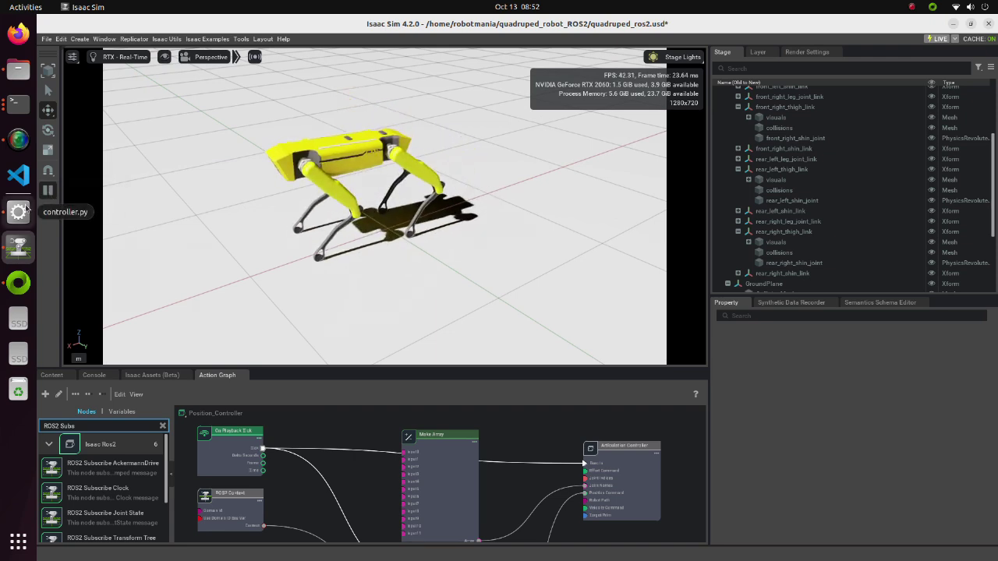
{"action": "left_click", "coordinate": [18, 211]}
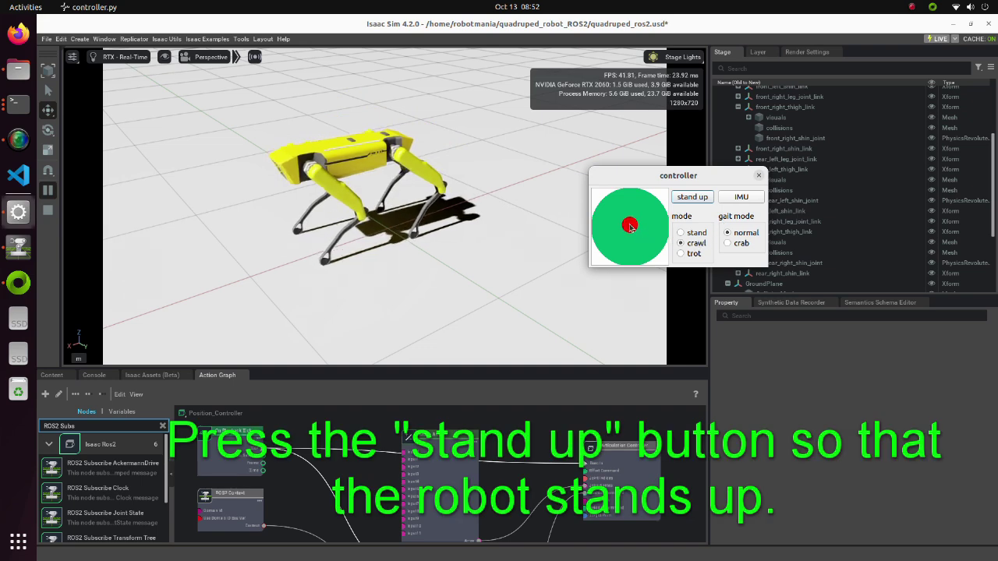
{"action": "left_click_drag", "start_coordinate": [630, 225], "coordinate": [633, 219]}
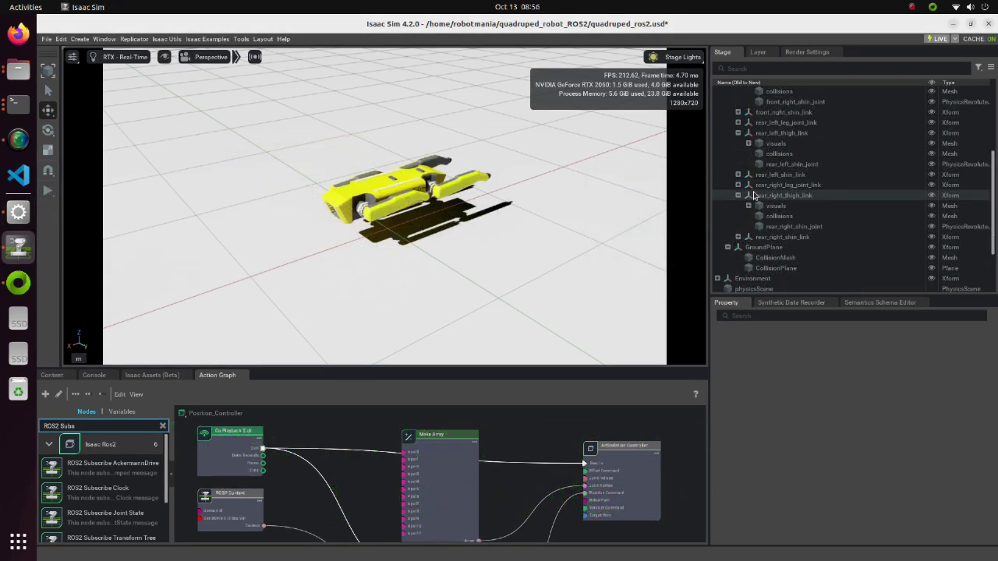
- Expand base_link in the Stage tree and select it
{"action": "scroll", "coordinate": [753, 195], "scroll_direction": "up", "scroll_amount": 5}
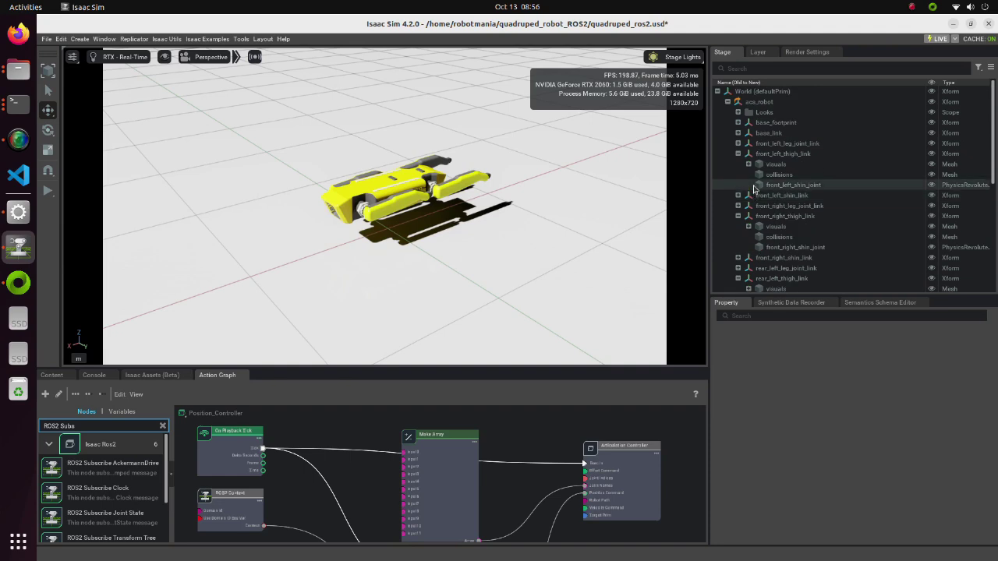
{"action": "left_click", "coordinate": [738, 133]}
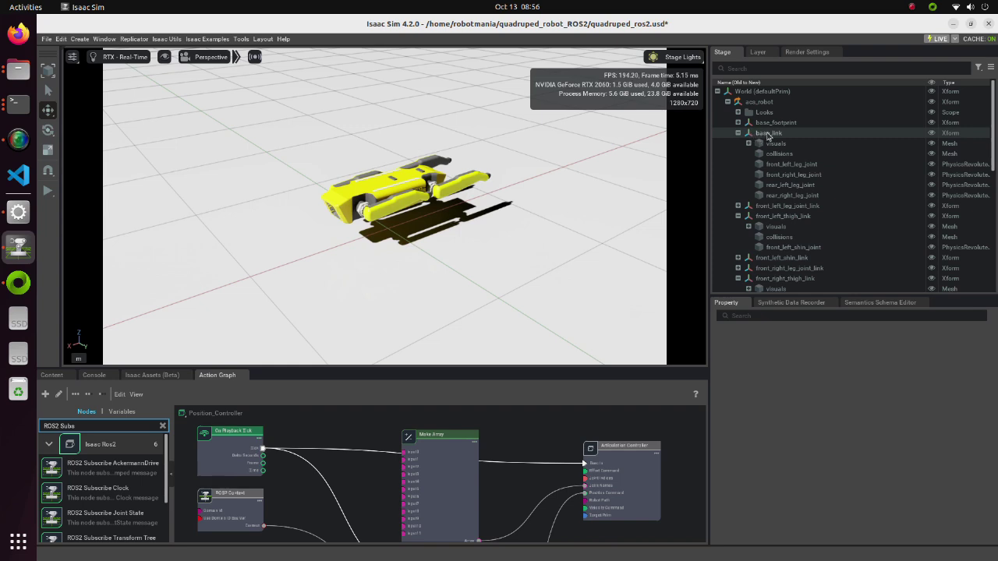
{"action": "left_click", "coordinate": [768, 134]}
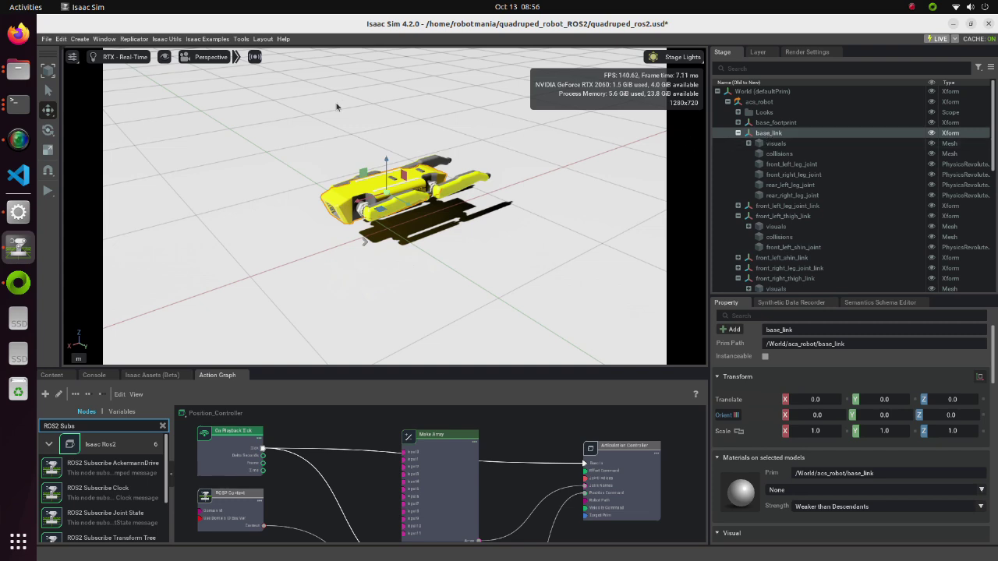
- Create an Imu Sensor under base_link via Create > Isaac > Sensors and select Imu_Sensor
{"action": "left_click", "coordinate": [79, 39]}
{"action": "mouse_move", "coordinate": [92, 171]}
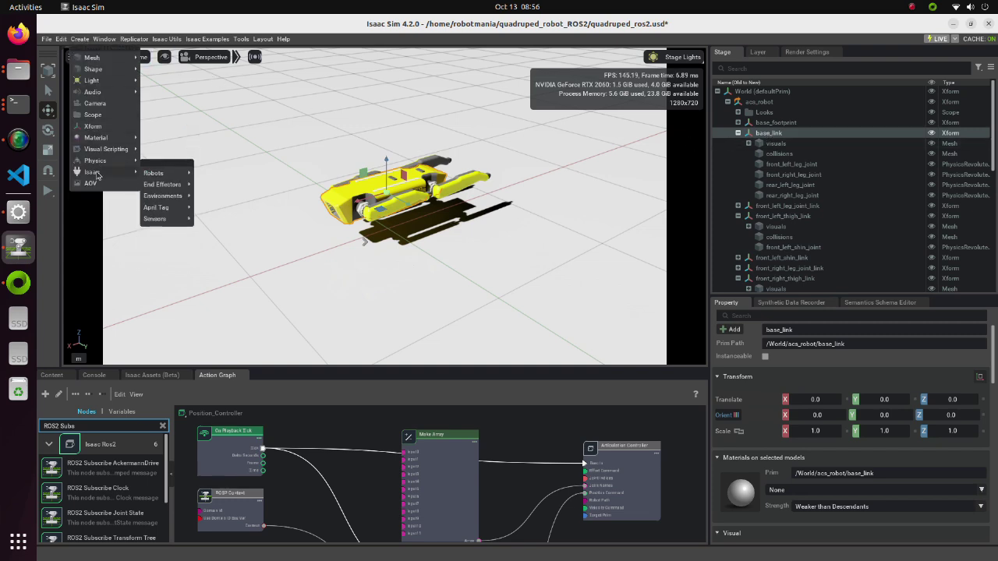
{"action": "mouse_move", "coordinate": [155, 219]}
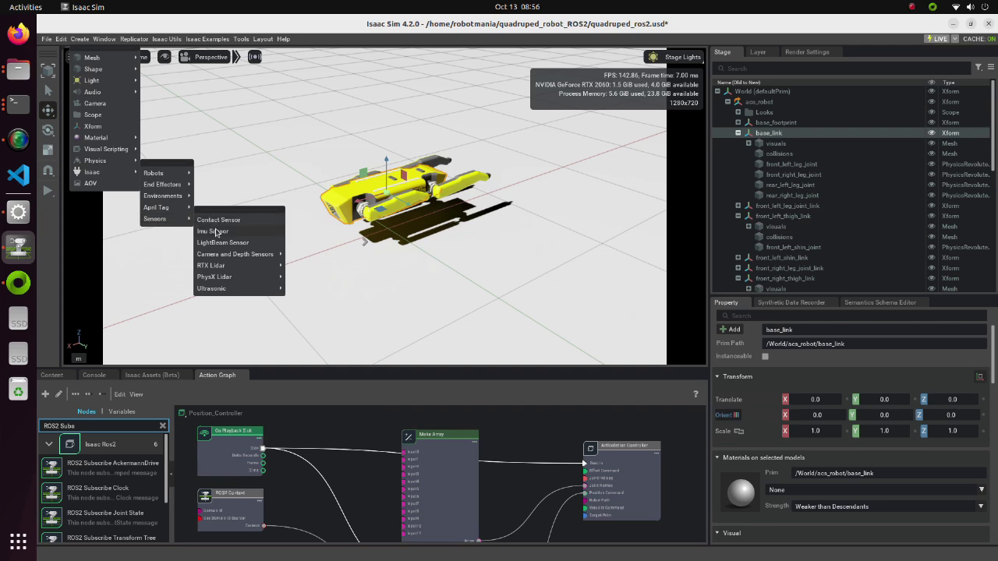
{"action": "left_click", "coordinate": [212, 231]}
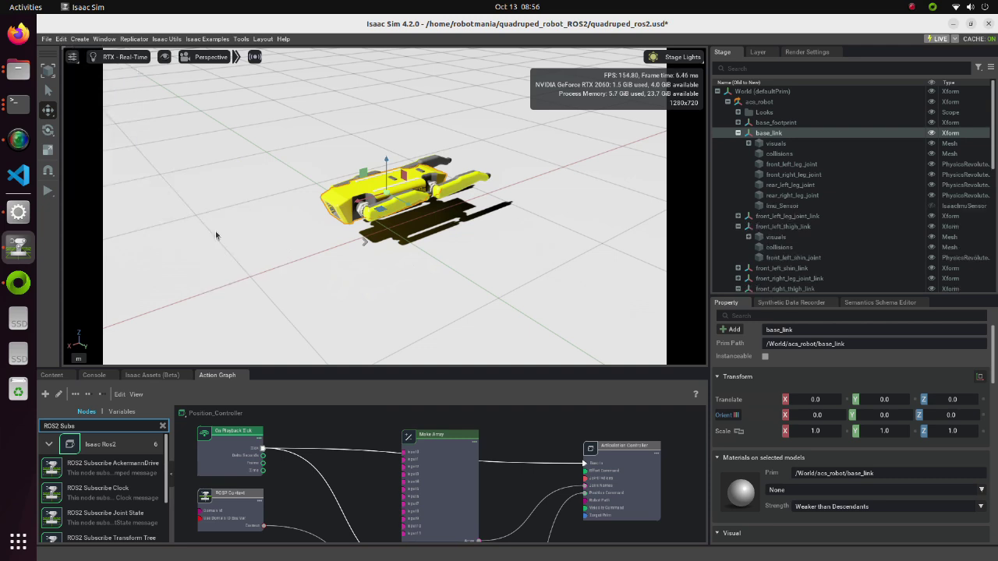
{"action": "left_click", "coordinate": [774, 206]}
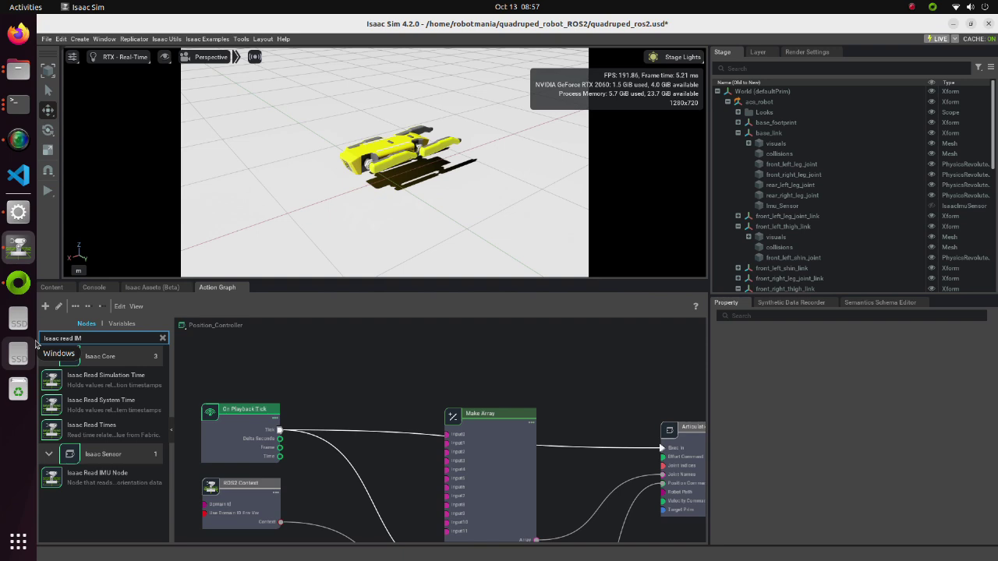
- Add an Isaac Read IMU Node above Make Array and wire On Playback Tick to its Exec In
{"action": "left_click_drag", "start_coordinate": [98, 473], "coordinate": [380, 343]}
{"action": "middle_click_drag", "start_coordinate": [343, 354], "coordinate": [347, 380]}
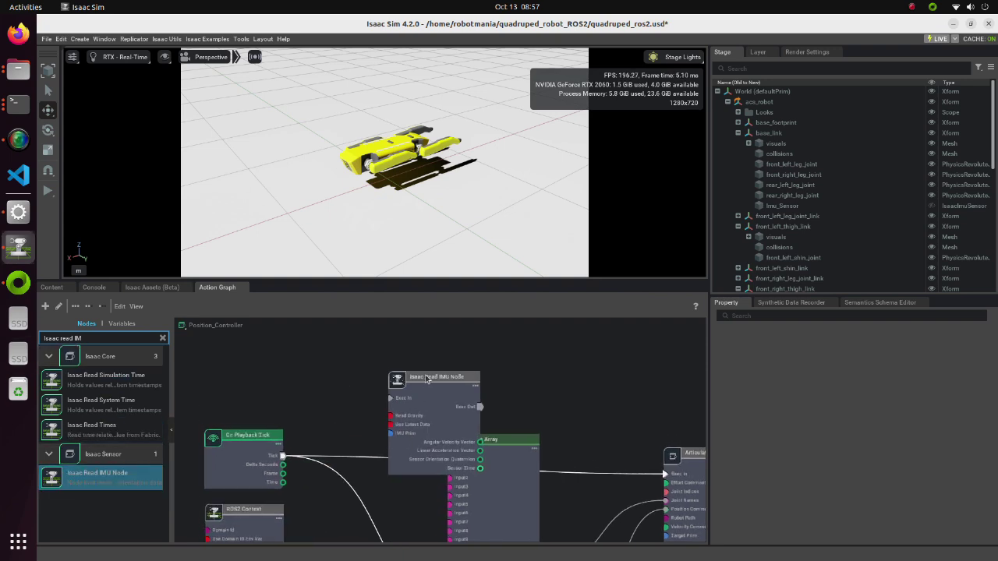
{"action": "left_click_drag", "start_coordinate": [421, 366], "coordinate": [372, 349]}
{"action": "left_click_drag", "start_coordinate": [282, 456], "coordinate": [339, 356]}
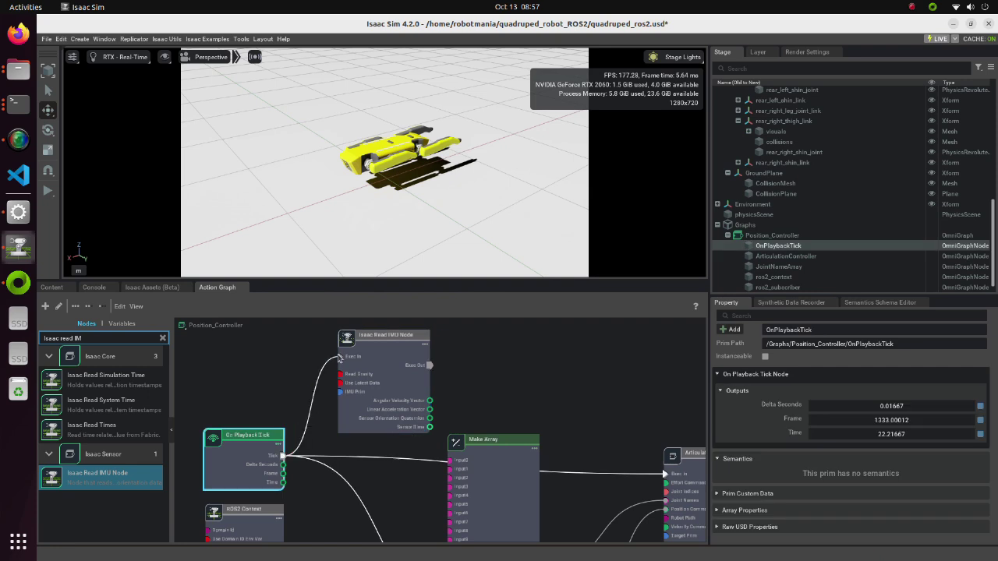
- Set the IMU node's IMU Prim target to /World/acs_robot/base_link/Imu_Sensor
{"action": "left_click", "coordinate": [387, 357]}
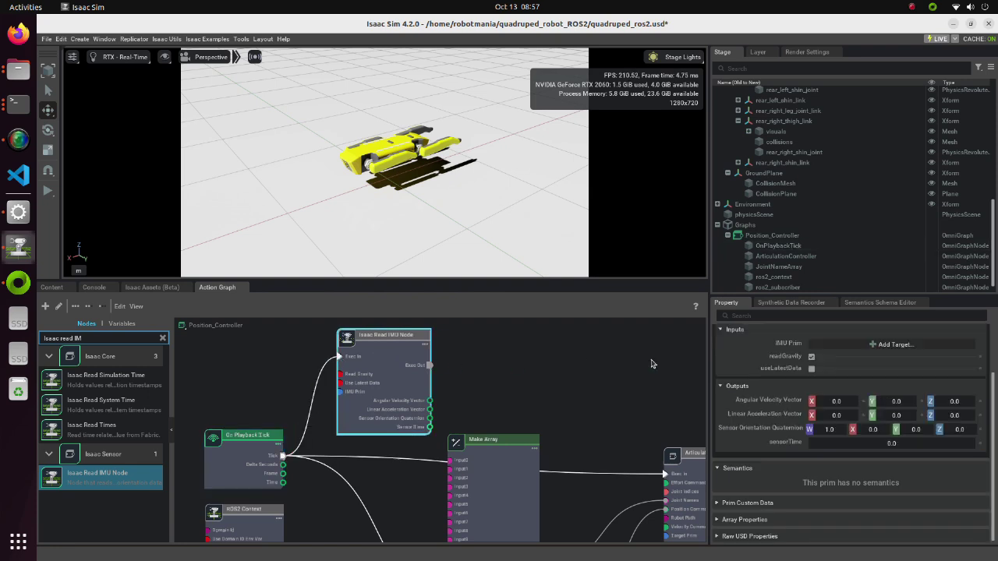
{"action": "left_click", "coordinate": [865, 348]}
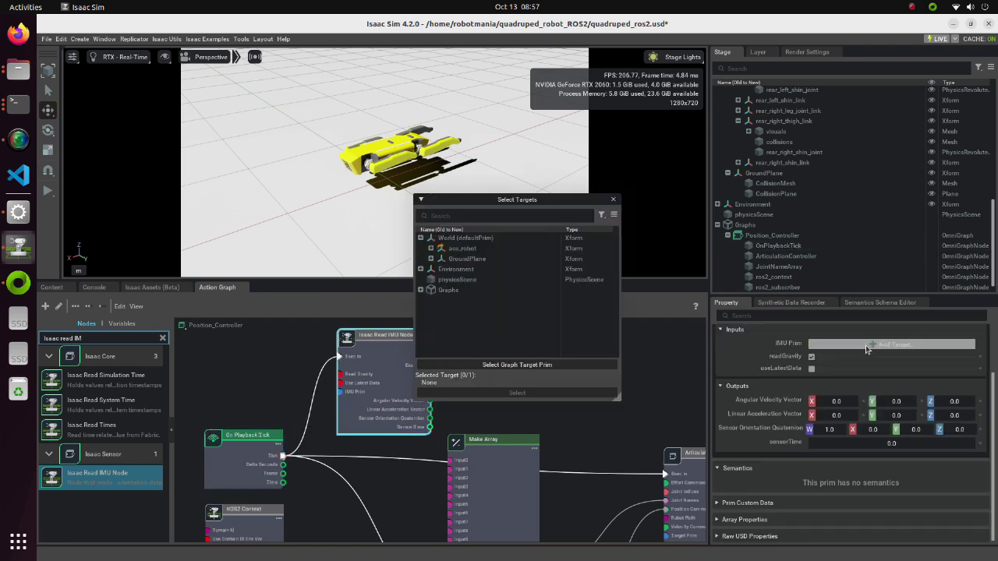
{"action": "left_click", "coordinate": [462, 247]}
{"action": "left_click", "coordinate": [431, 248]}
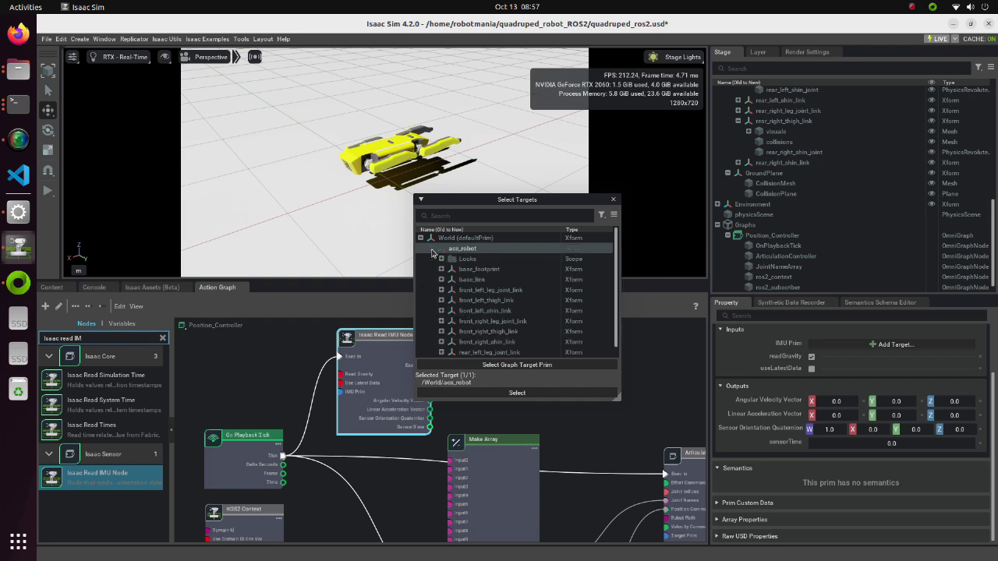
{"action": "left_click", "coordinate": [441, 279]}
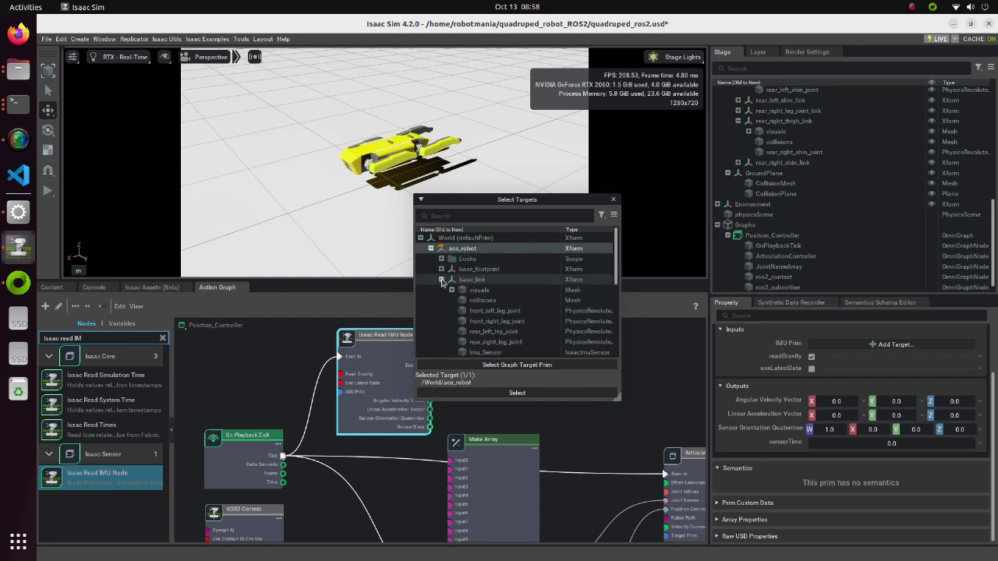
{"action": "scroll", "coordinate": [441, 282], "scroll_direction": "down", "scroll_amount": 2}
{"action": "left_click", "coordinate": [485, 315]}
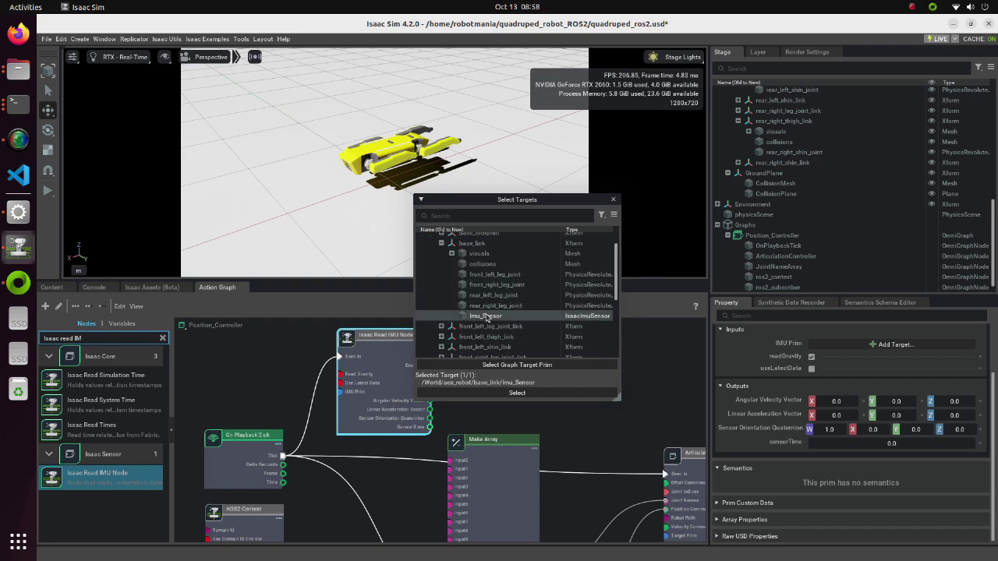
{"action": "left_click", "coordinate": [513, 393]}
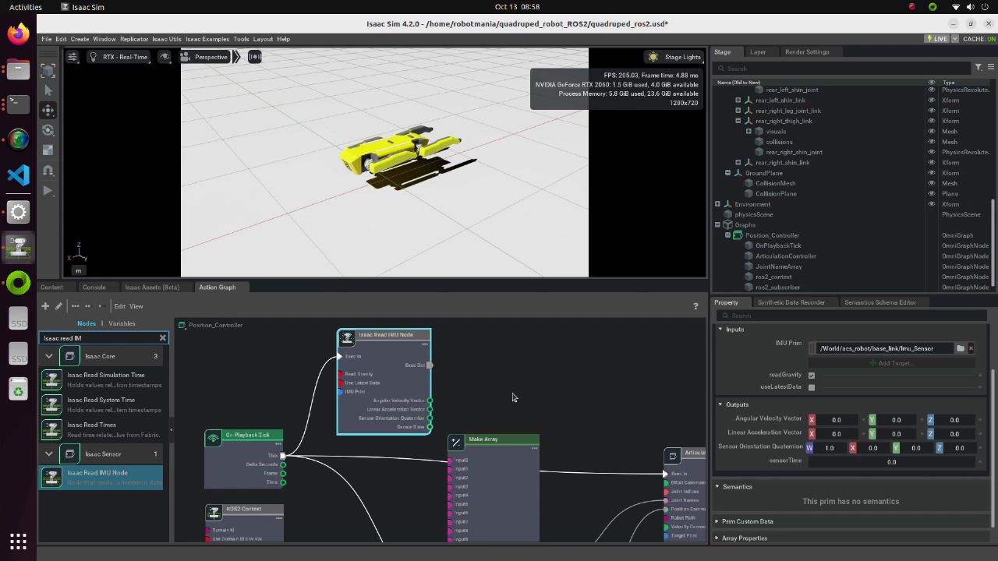
{"action": "scroll", "coordinate": [512, 397], "scroll_direction": "down", "scroll_amount": 1}
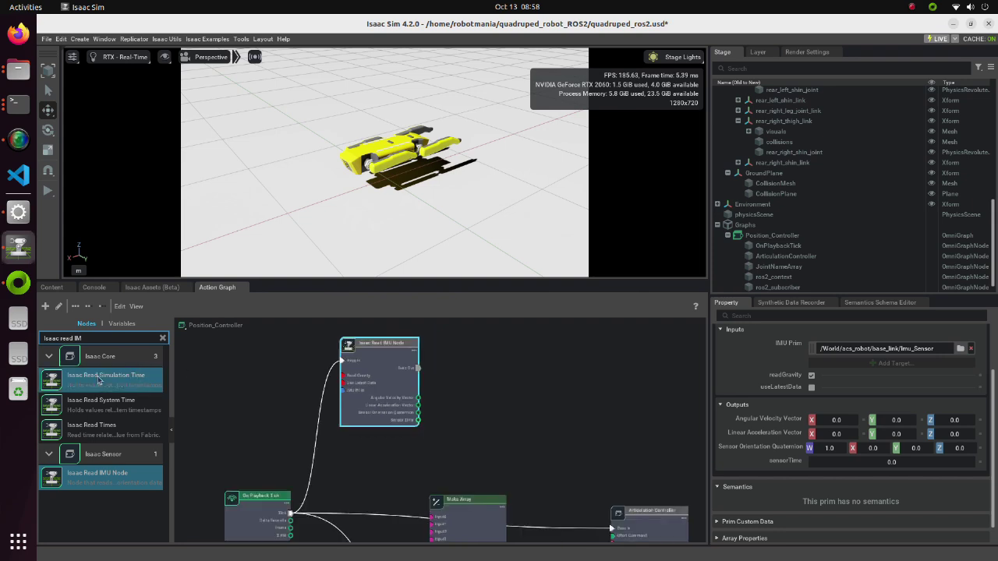
- Add an Isaac Read Simulation Time node and a ROS2 Publish Imu node to the graph
{"action": "left_click_drag", "start_coordinate": [82, 384], "coordinate": [375, 442]}
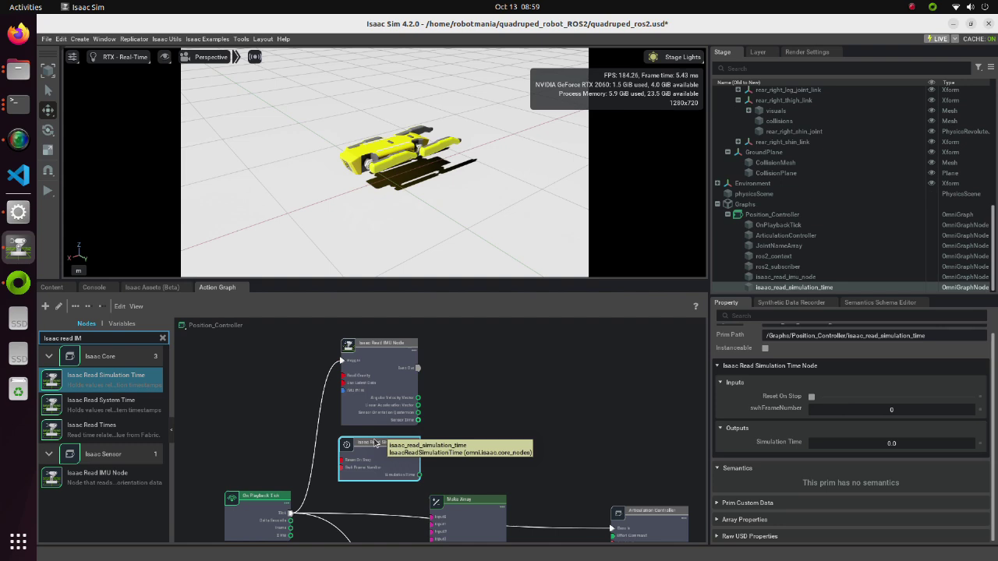
{"action": "left_click", "coordinate": [231, 382]}
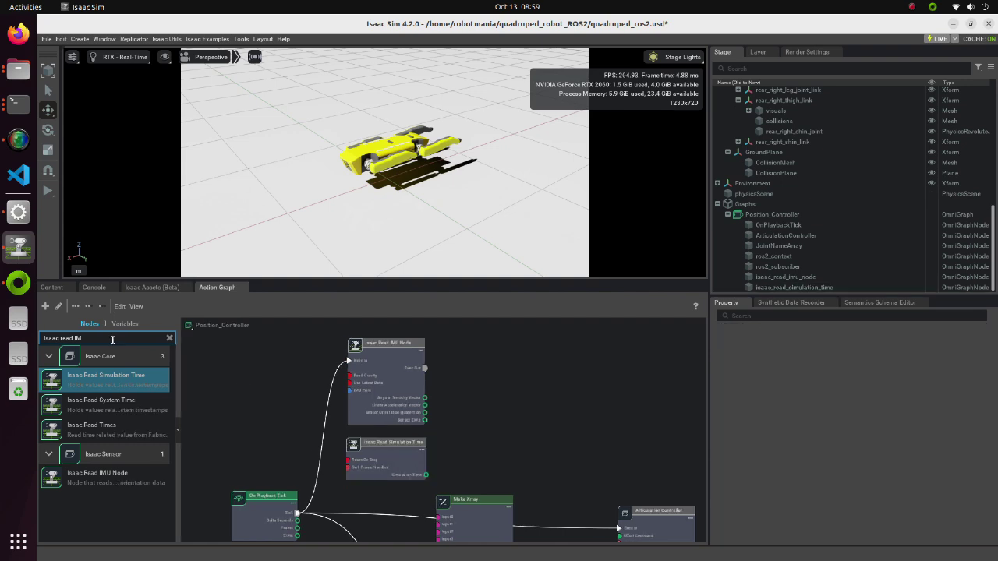
{"action": "type", "text": "ROS2"}
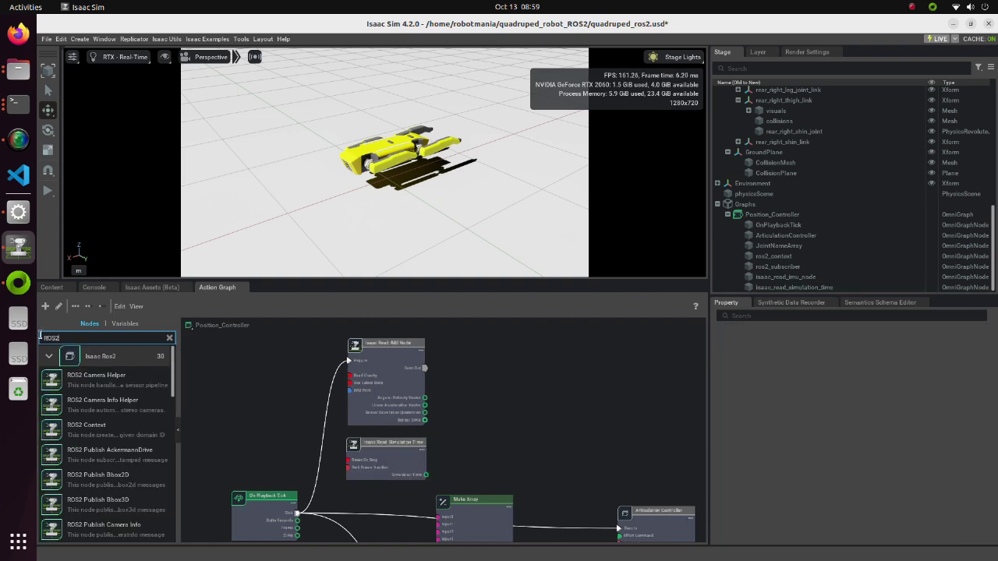
{"action": "type", "text": " Publish"}
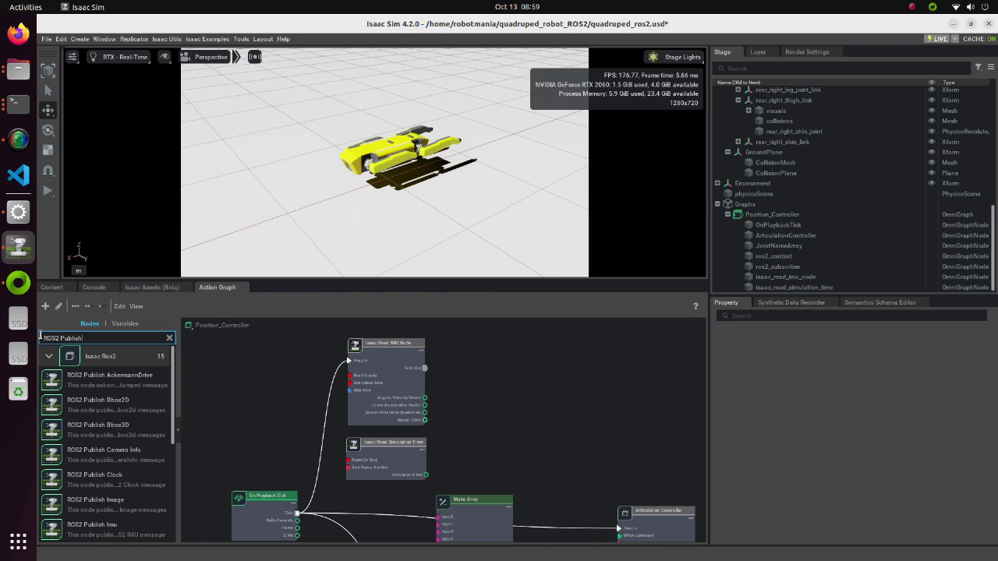
{"action": "left_click_drag", "start_coordinate": [88, 527], "coordinate": [511, 373]}
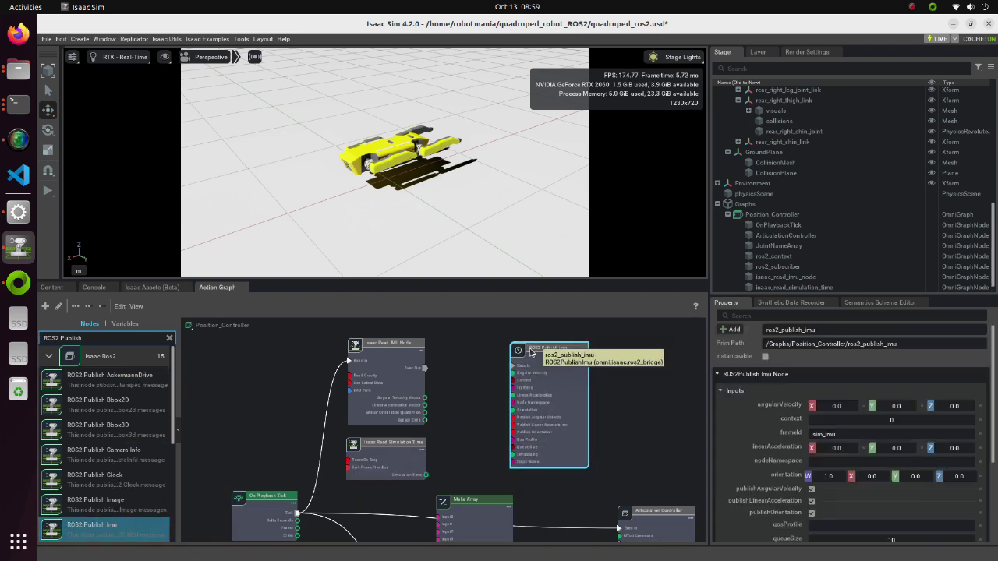
- Connect Read IMU exec, simulation time, angular velocity, linear acceleration and orientation to Publish Imu inputs
{"action": "left_click_drag", "start_coordinate": [425, 368], "coordinate": [513, 366]}
{"action": "left_click", "coordinate": [621, 399]}
{"action": "scroll", "coordinate": [620, 398], "scroll_direction": "up", "scroll_amount": 1}
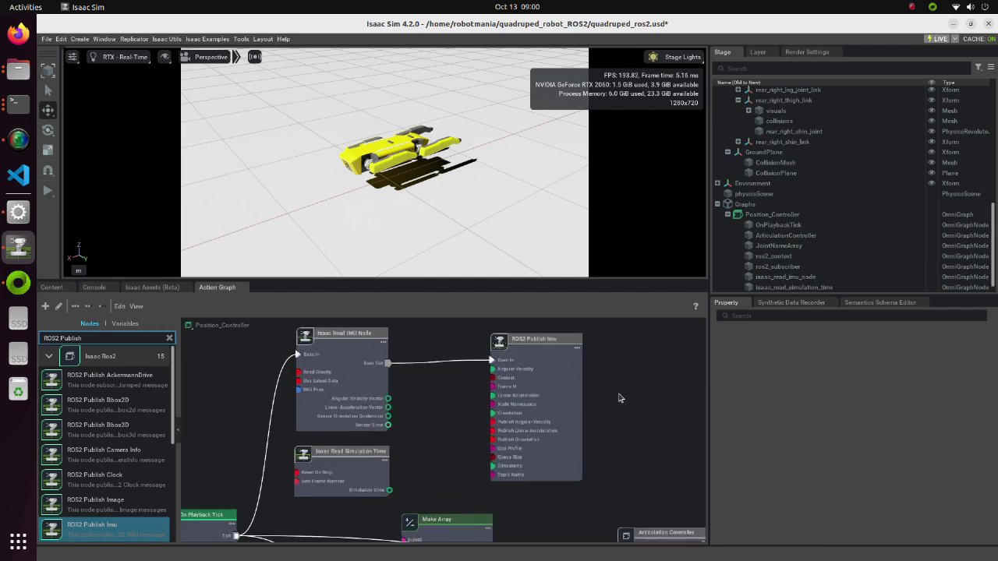
{"action": "scroll", "coordinate": [619, 398], "scroll_direction": "up", "scroll_amount": 2}
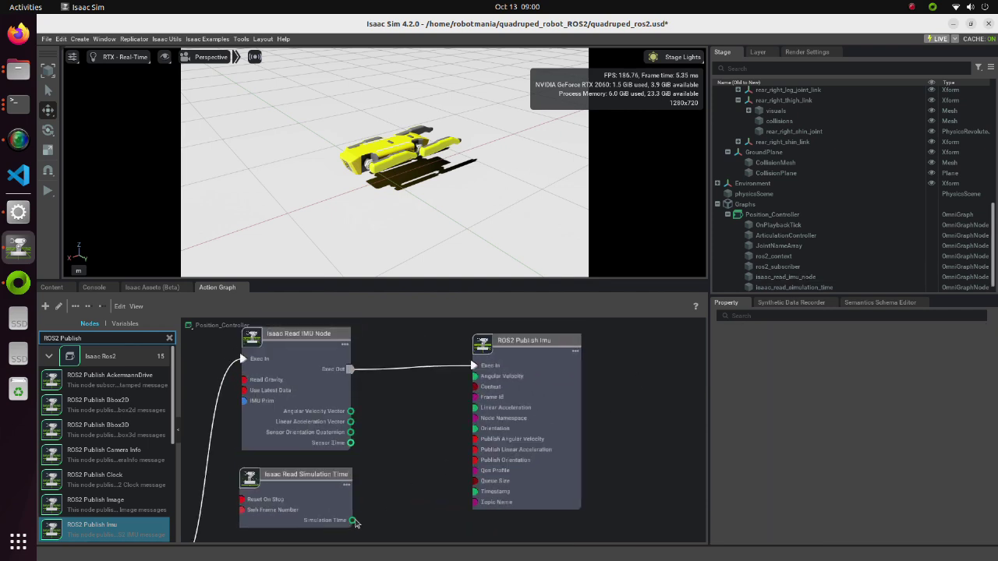
{"action": "left_click_drag", "start_coordinate": [355, 523], "coordinate": [475, 492]}
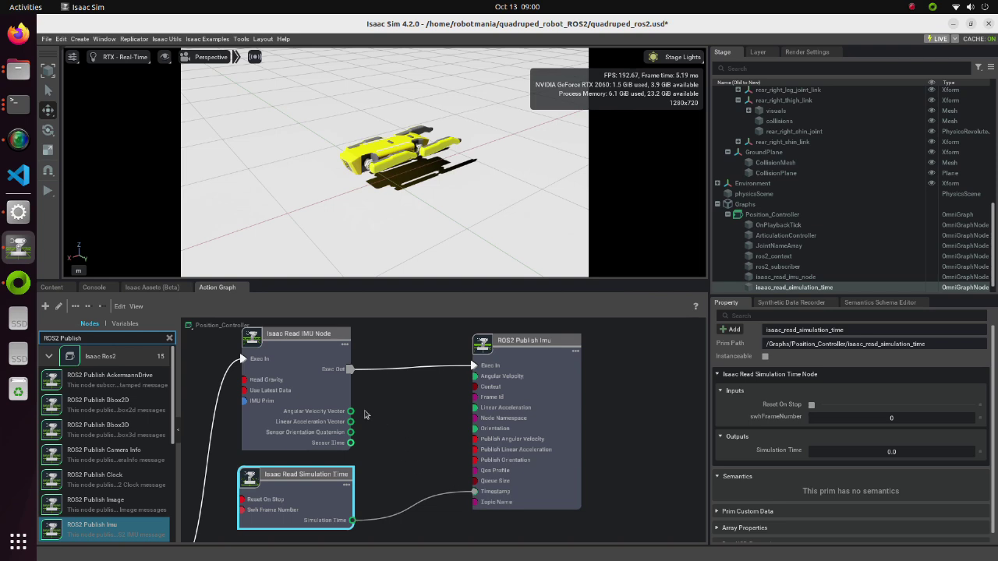
{"action": "left_click_drag", "start_coordinate": [350, 411], "coordinate": [475, 379]}
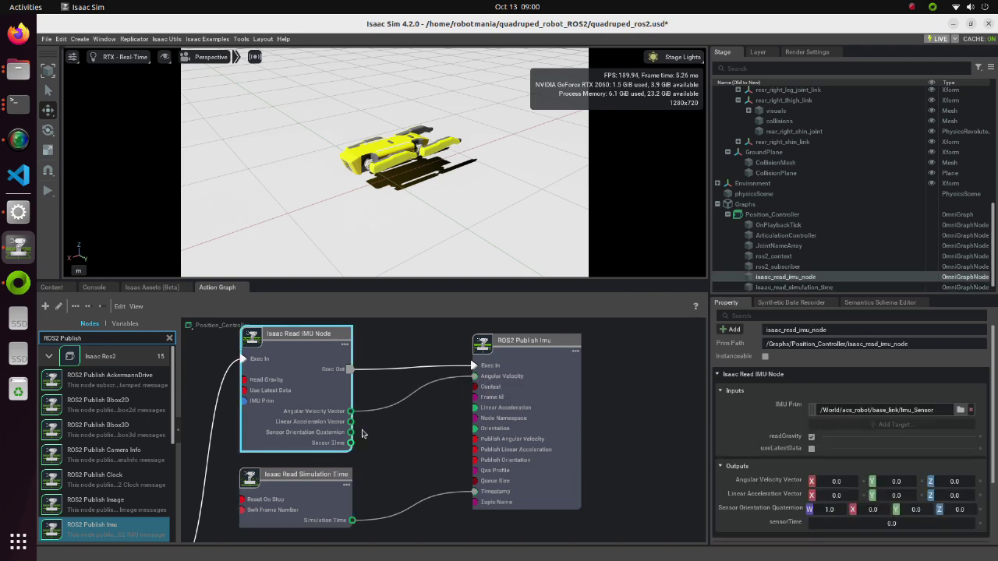
{"action": "left_click_drag", "start_coordinate": [352, 421], "coordinate": [475, 407]}
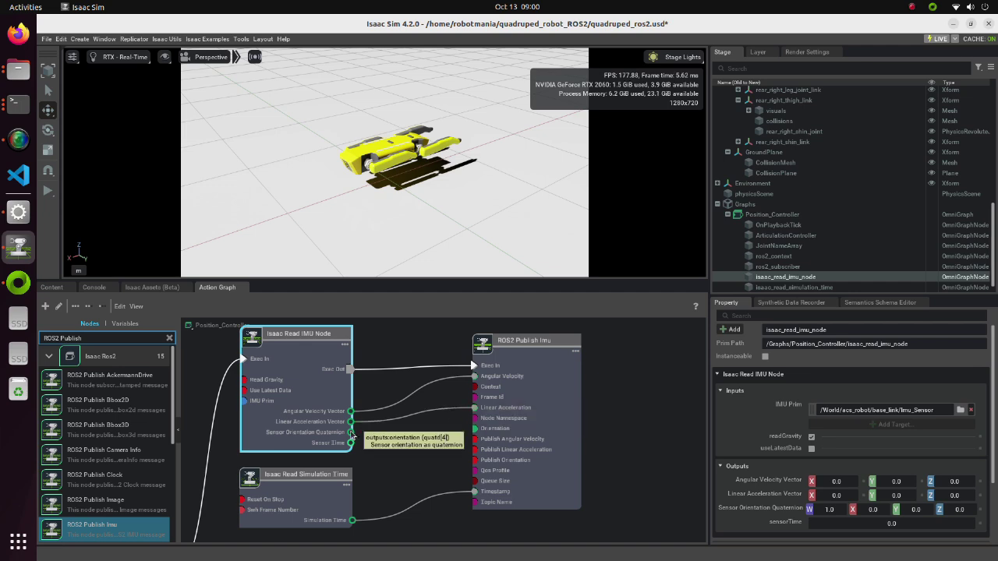
{"action": "left_click_drag", "start_coordinate": [351, 433], "coordinate": [474, 428]}
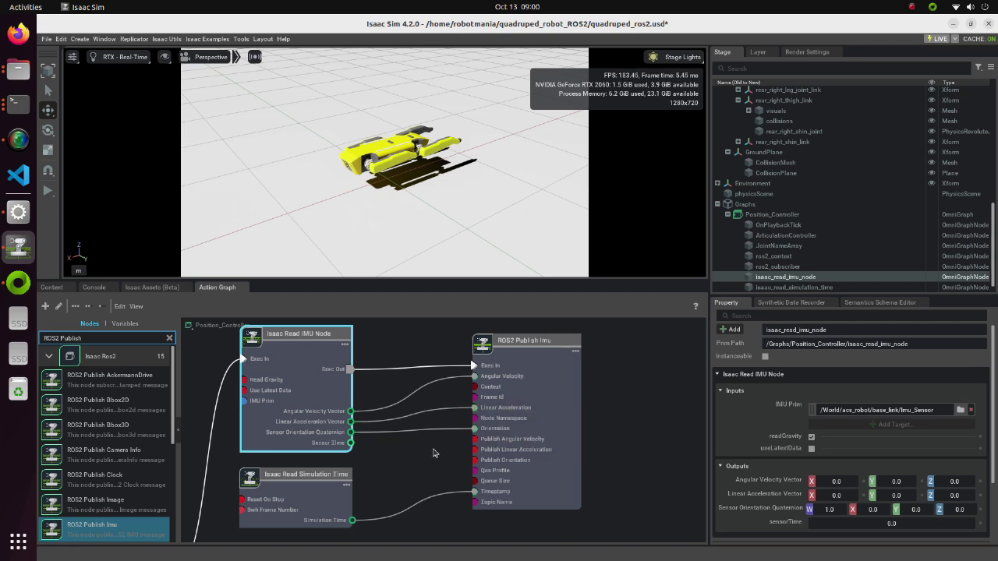
- Select the ROS2 Publish Imu node and review its properties, including topicName imu
{"action": "left_click", "coordinate": [417, 456]}
{"action": "left_click", "coordinate": [558, 419]}
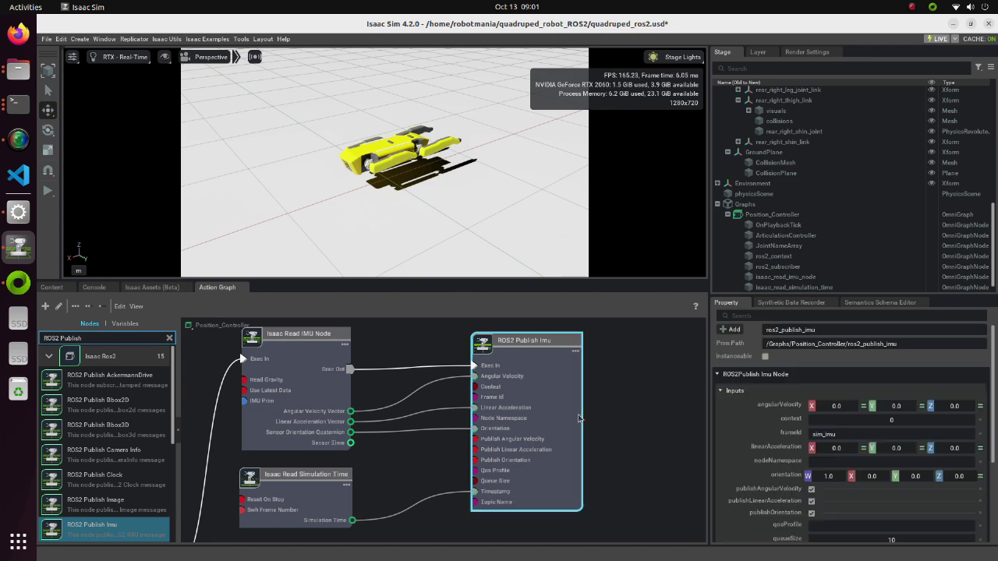
{"action": "scroll", "coordinate": [775, 410], "scroll_direction": "down", "scroll_amount": 2}
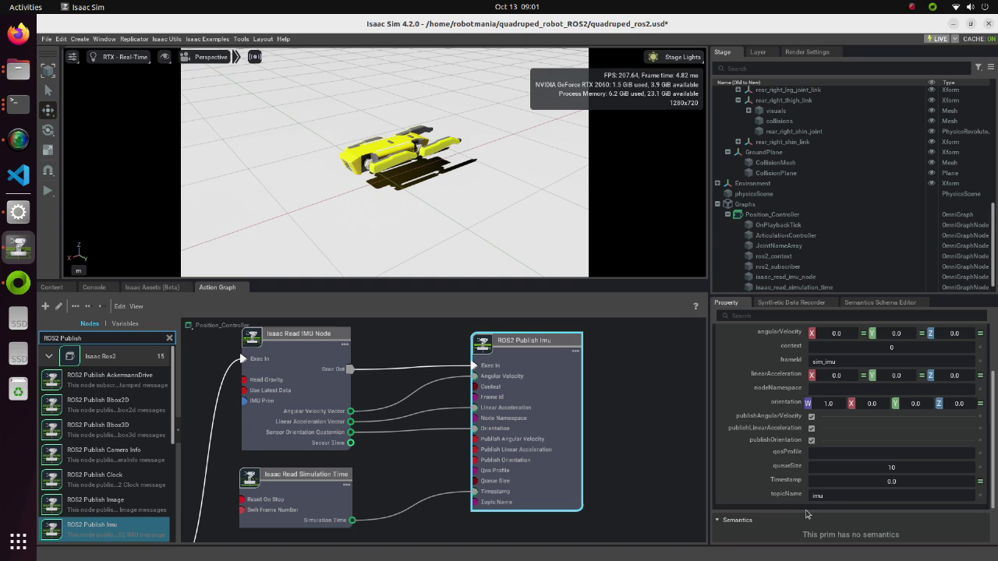
- In VS Code, find the Imu_Subscriber class in robot_controller_gazebo.py and select its '/imu' topic
{"action": "key", "text": "alt+Tab"}
{"action": "scroll", "coordinate": [426, 215], "scroll_direction": "down", "scroll_amount": 15}
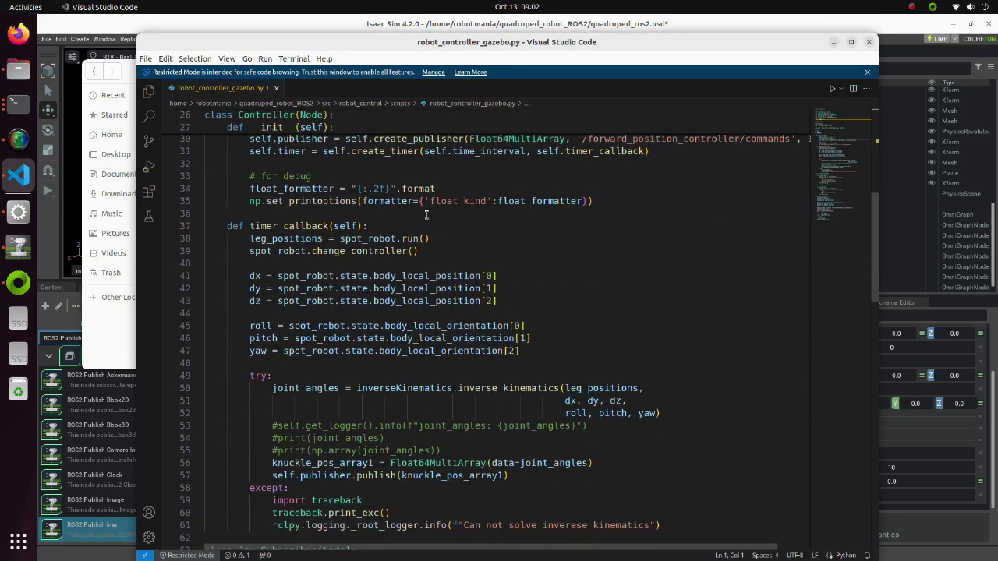
{"action": "scroll", "coordinate": [426, 215], "scroll_direction": "down", "scroll_amount": 4}
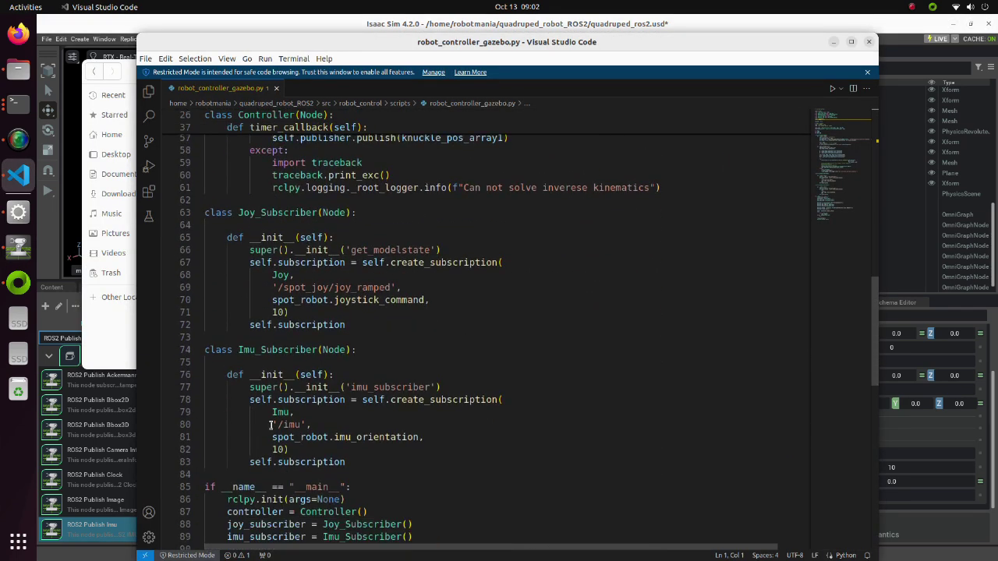
{"action": "left_click_drag", "start_coordinate": [270, 425], "coordinate": [312, 421]}
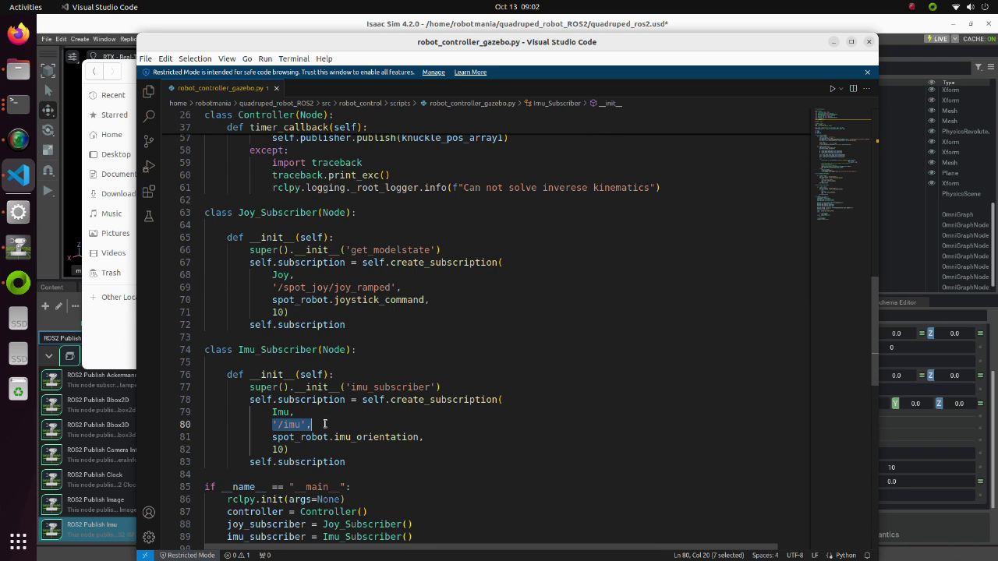
- Play the Isaac Sim simulation so the quadruped stands, enlarge the viewport, and open a new terminal
{"action": "key", "text": "alt+Tab"}
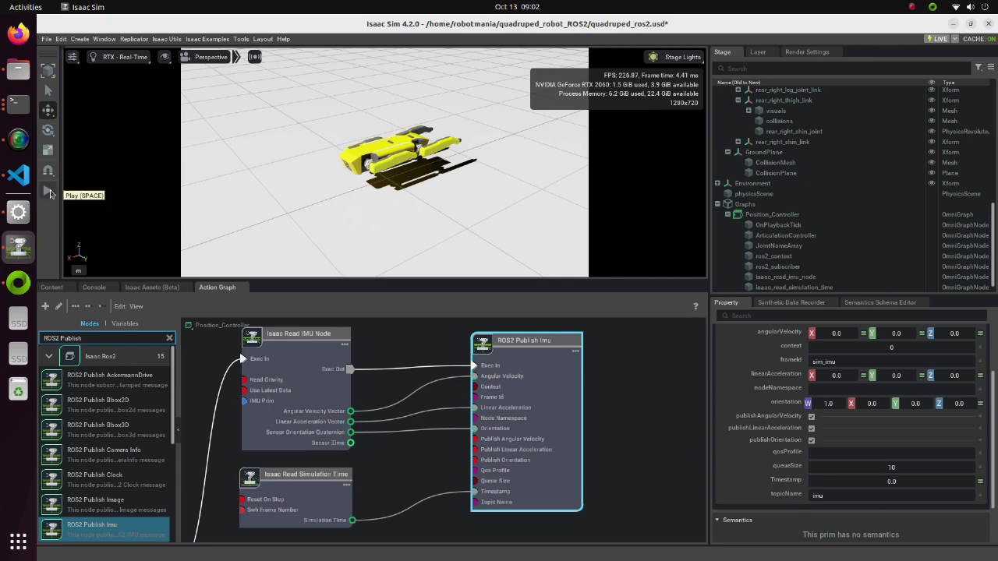
{"action": "left_click", "coordinate": [49, 192]}
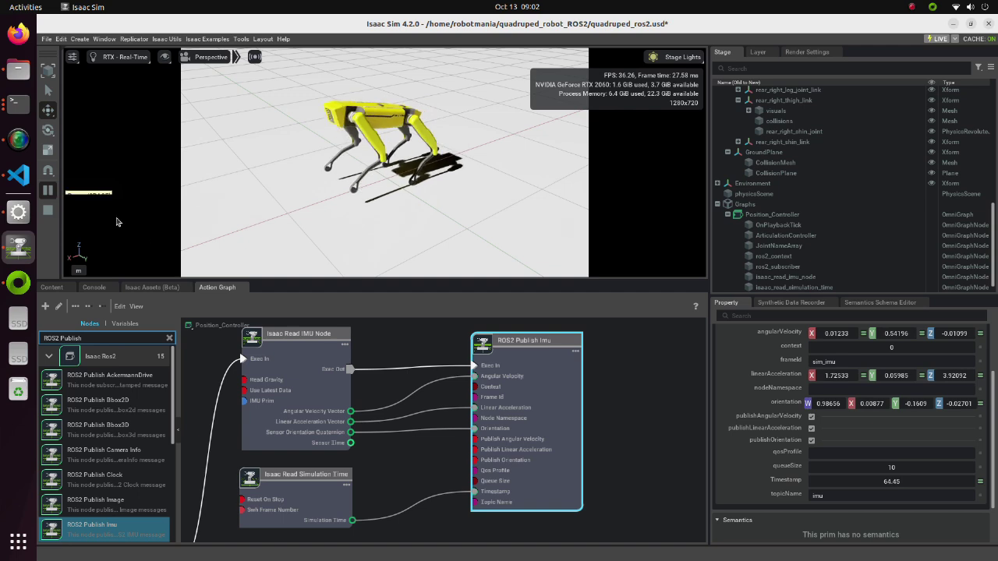
{"action": "left_click_drag", "start_coordinate": [222, 282], "coordinate": [222, 398]}
{"action": "right_click", "coordinate": [19, 104]}
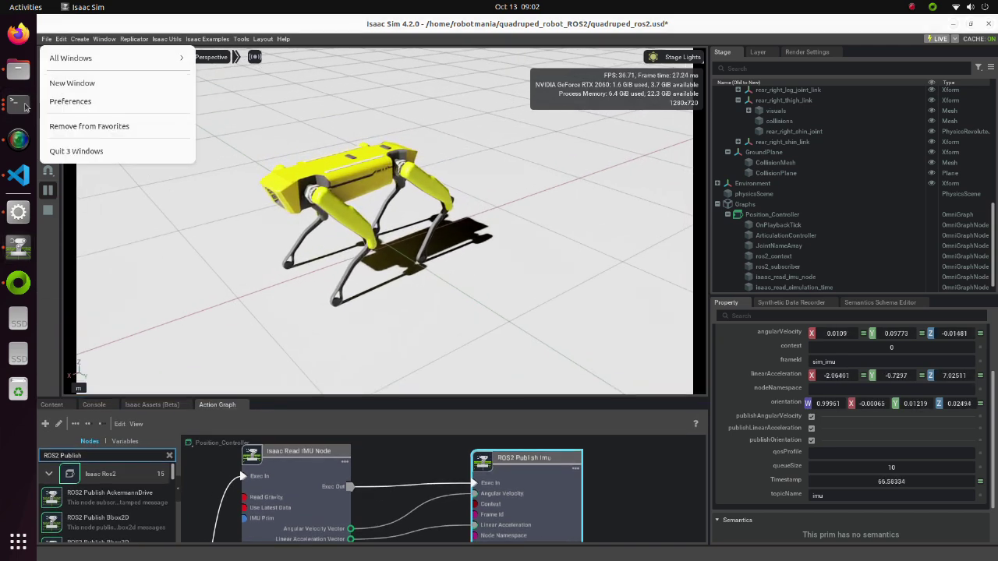
{"action": "left_click", "coordinate": [72, 83]}
- Run 'ros2 topic list' to confirm /imu appears, then stream it with 'ros2 topic echo /imu'
{"action": "type", "text": "ros2"}
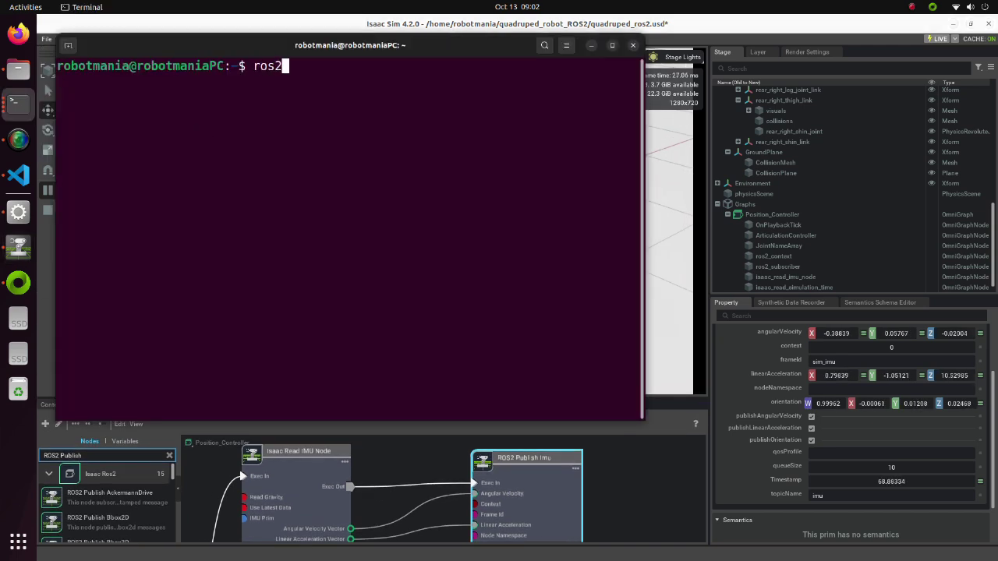
{"action": "type", "text": " topic list"}
{"action": "key", "text": "Return"}
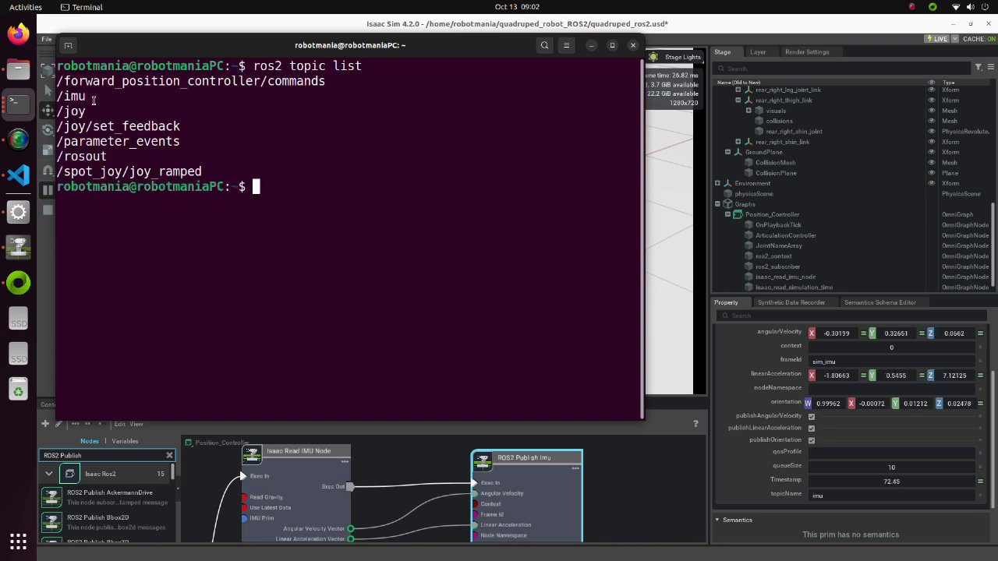
{"action": "left_click_drag", "start_coordinate": [86, 96], "coordinate": [56, 96]}
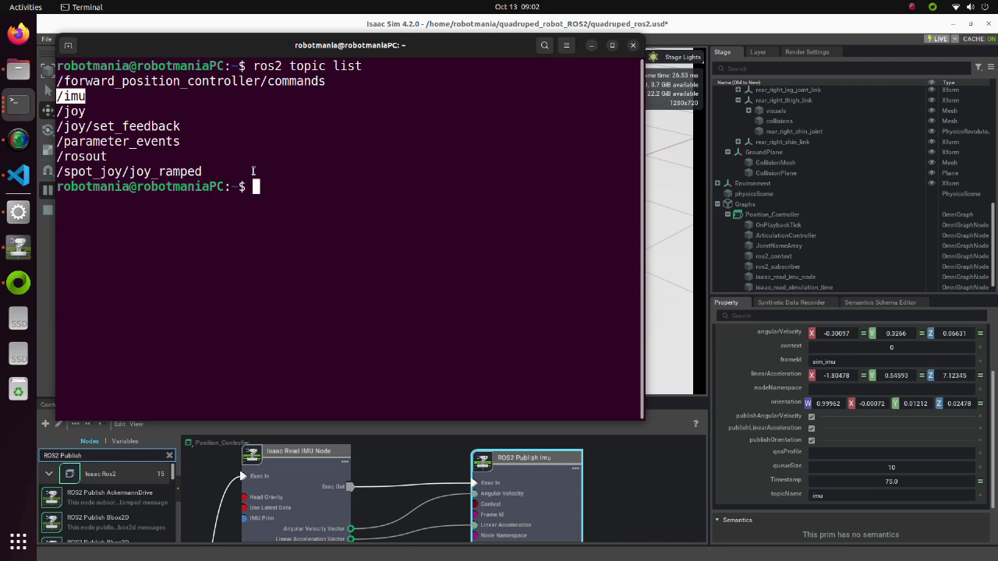
{"action": "type", "text": "ros"}
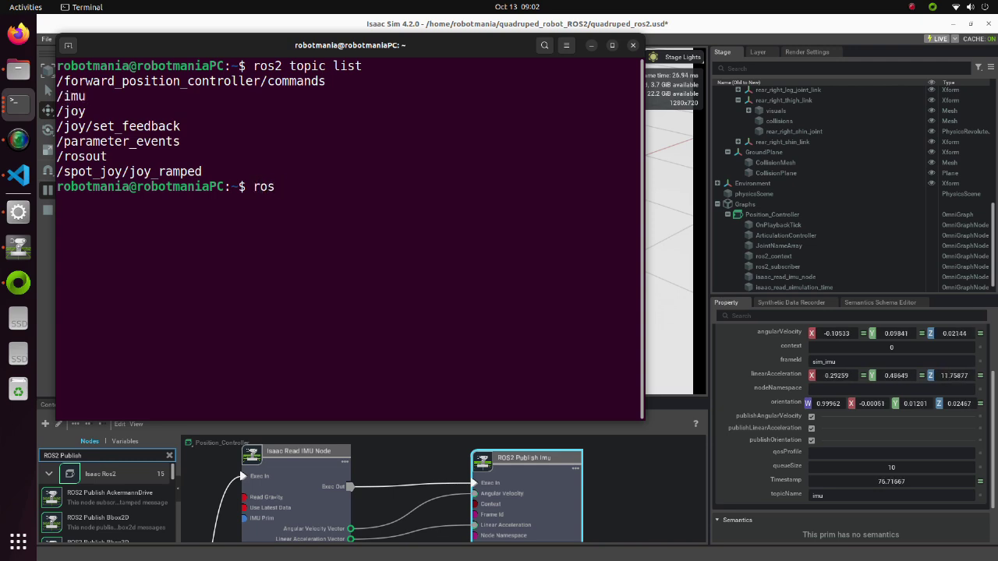
{"action": "type", "text": "2 topic echo /"}
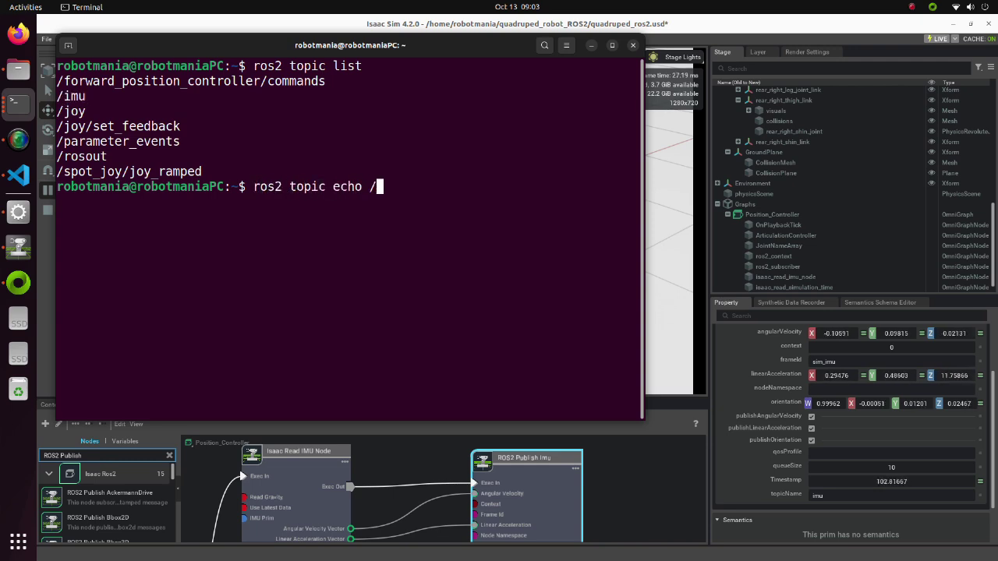
{"action": "type", "text": "imu"}
{"action": "key", "text": "Return"}
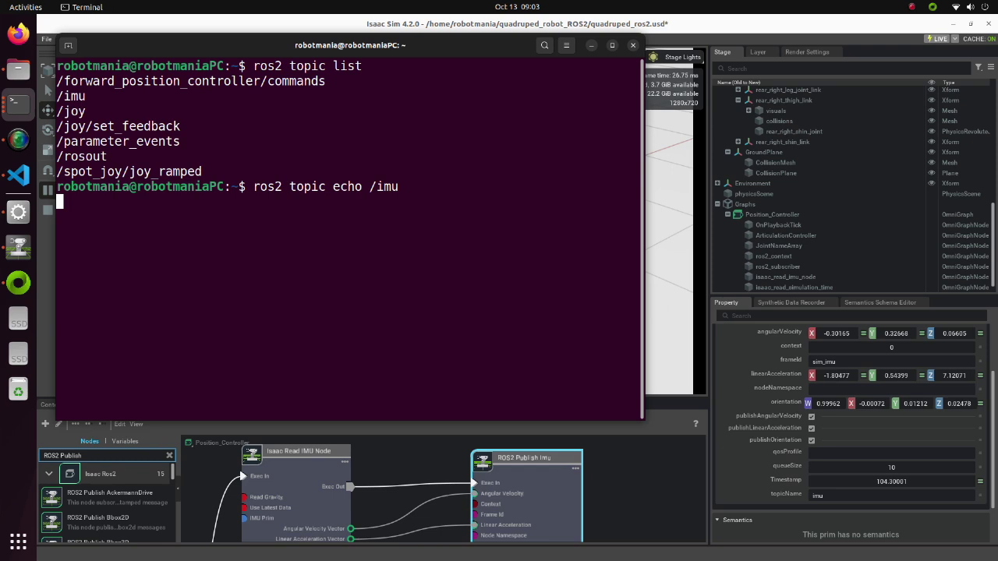